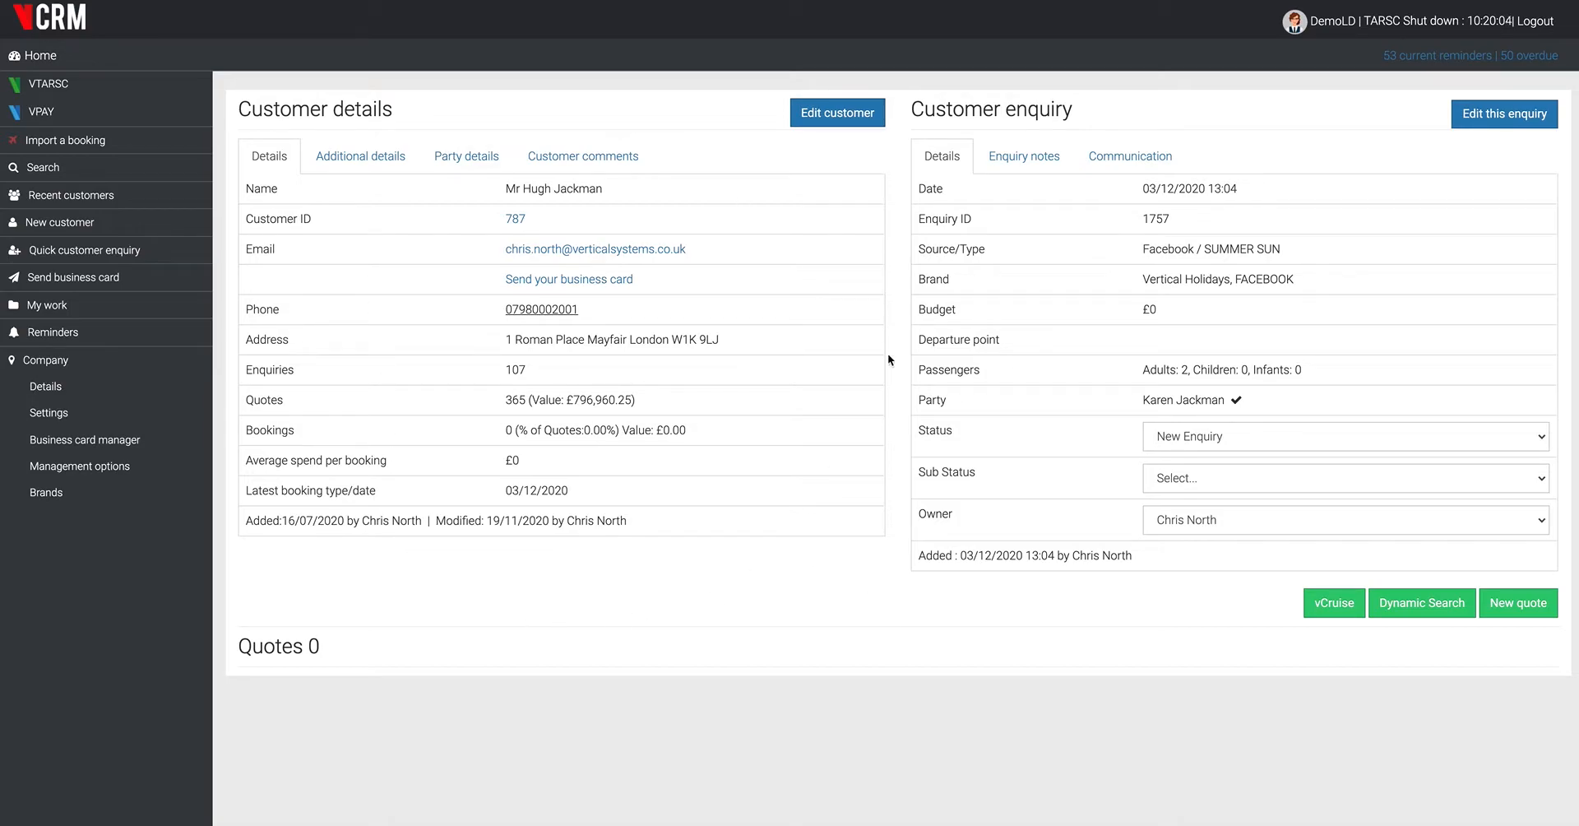
- Review the customer's contact details, party details and comments, and read the notes on the enquiry
drag(504, 188, 674, 190)
click(717, 224)
drag(733, 334, 455, 333)
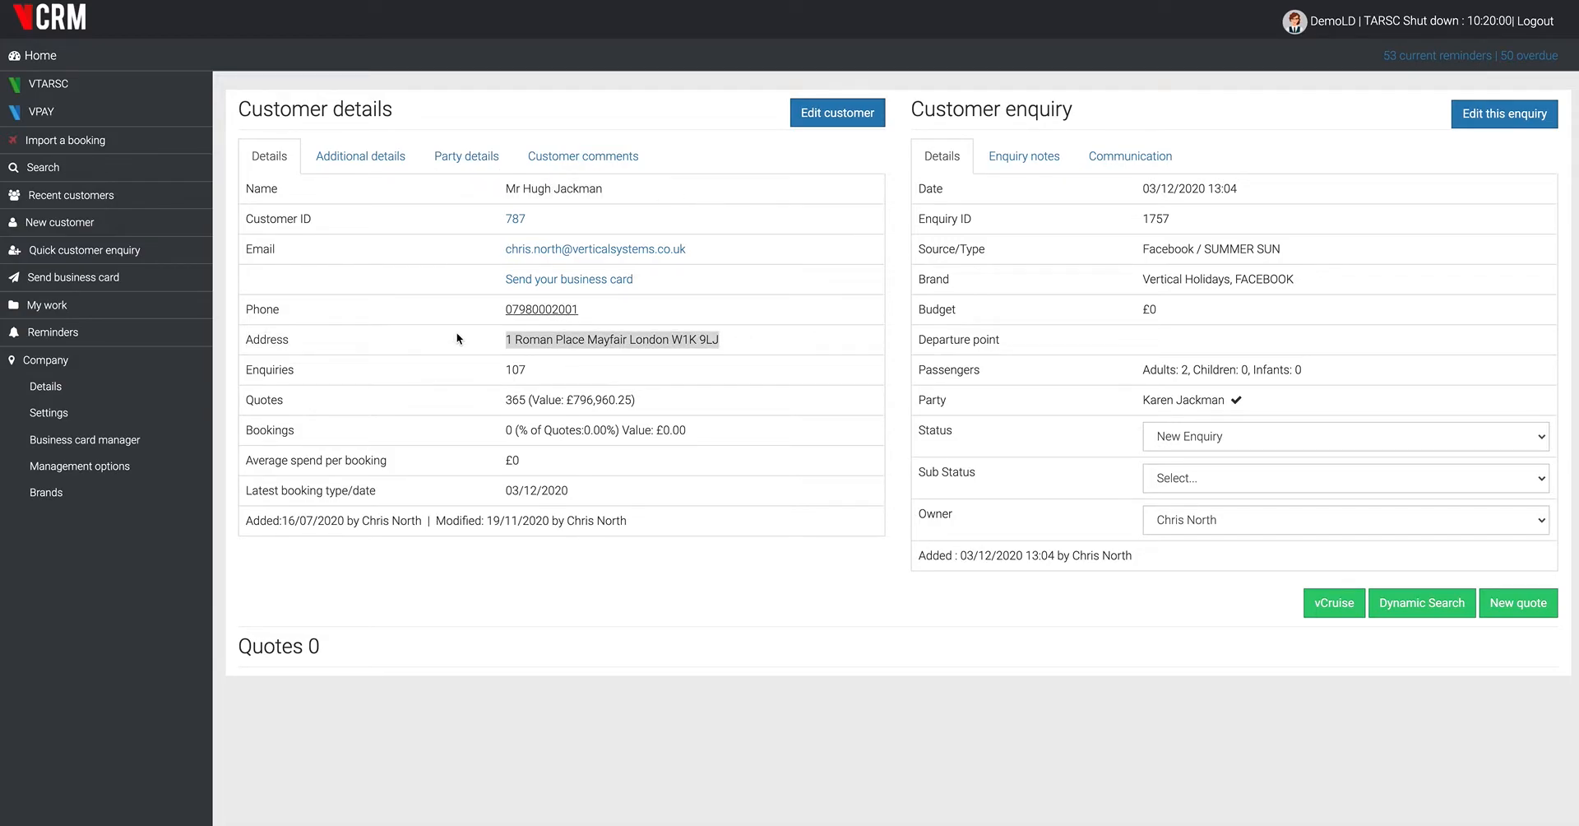
click(456, 332)
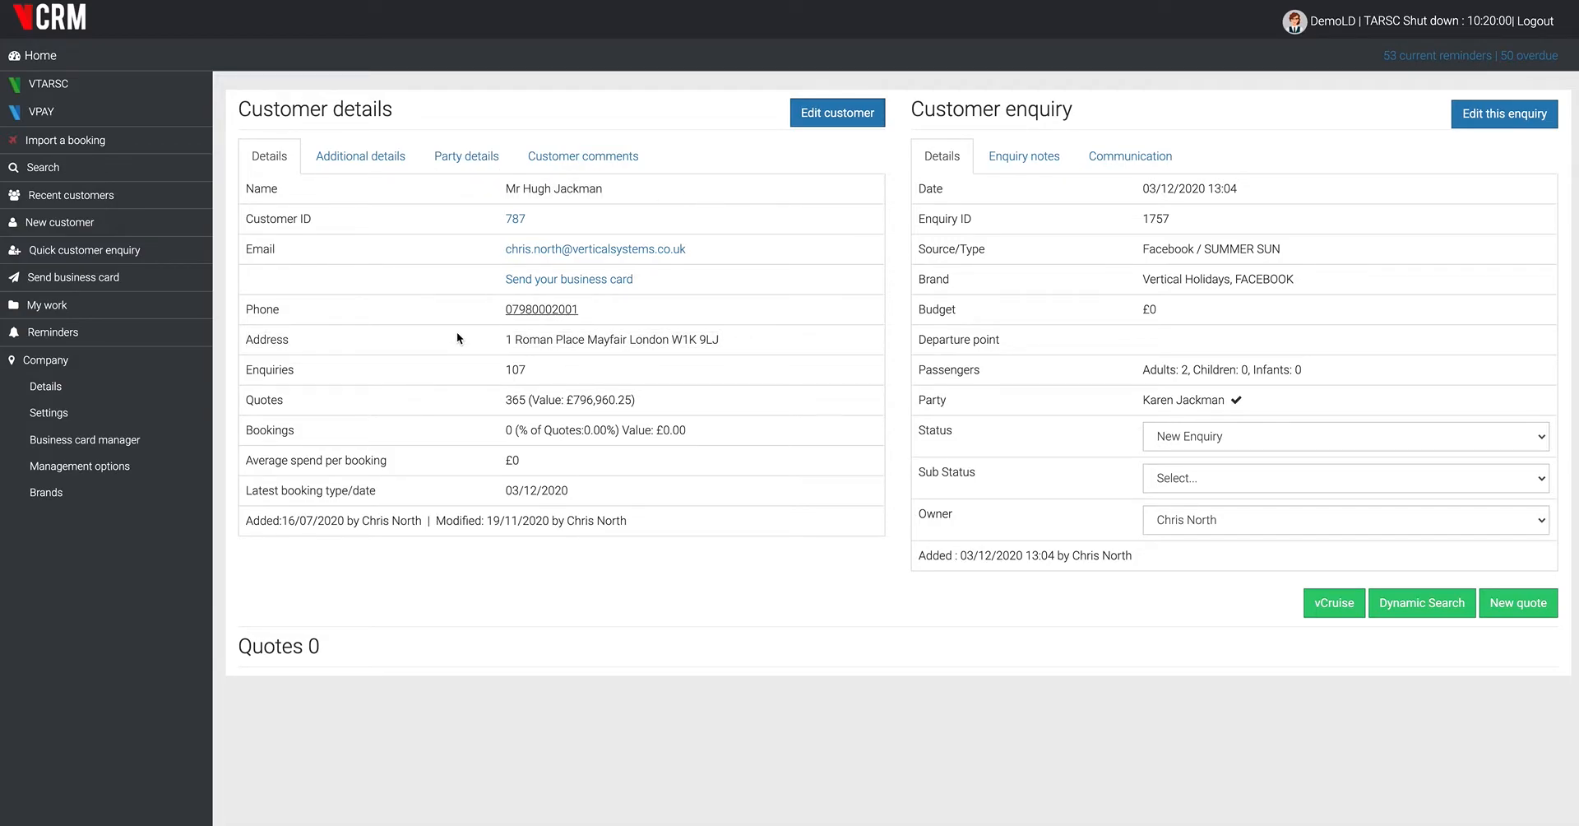
click(476, 160)
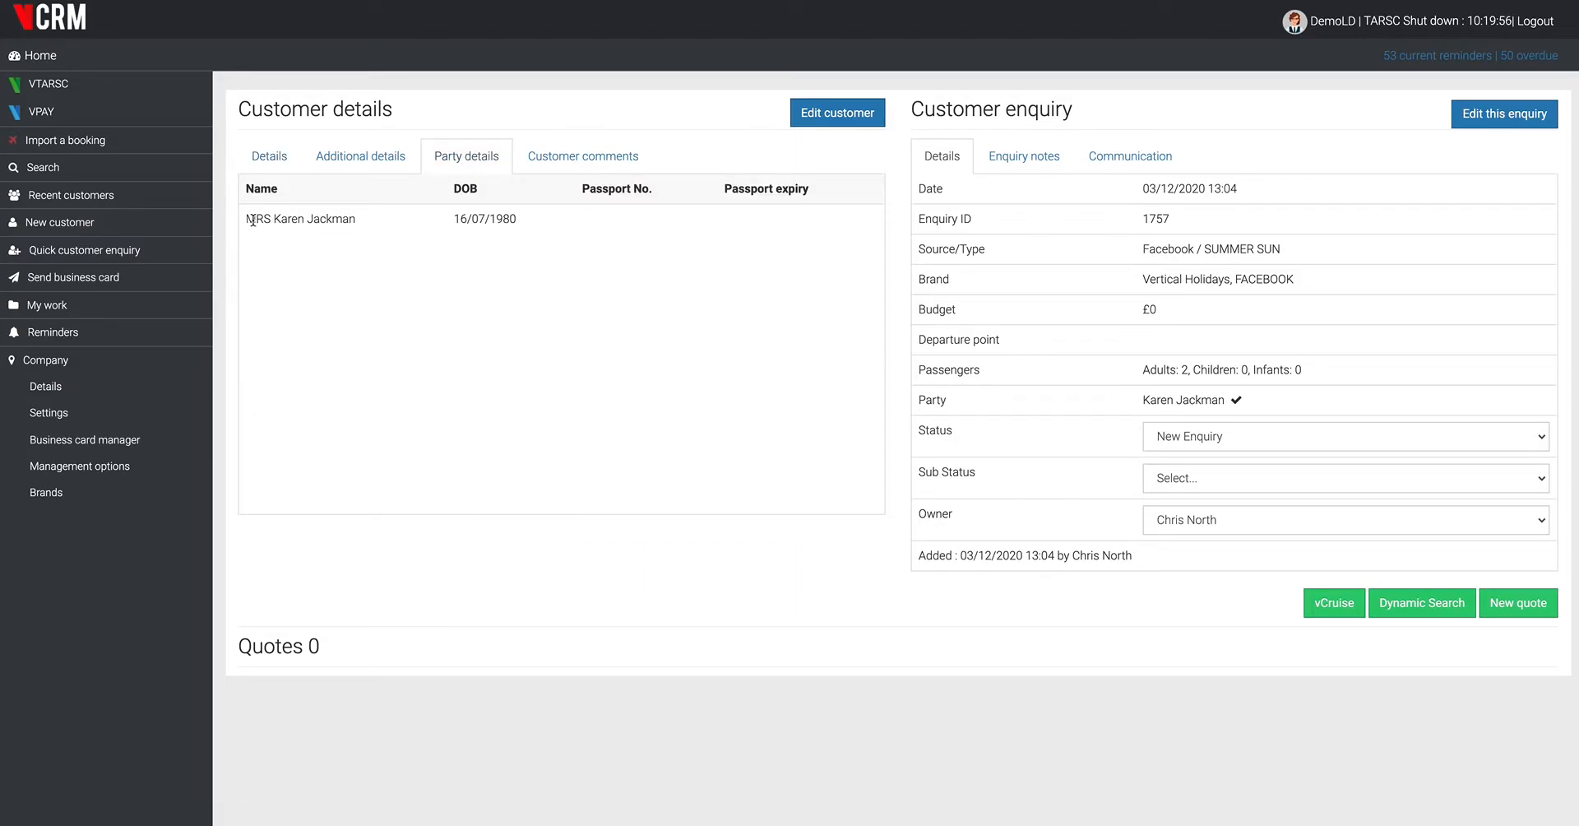
click(565, 156)
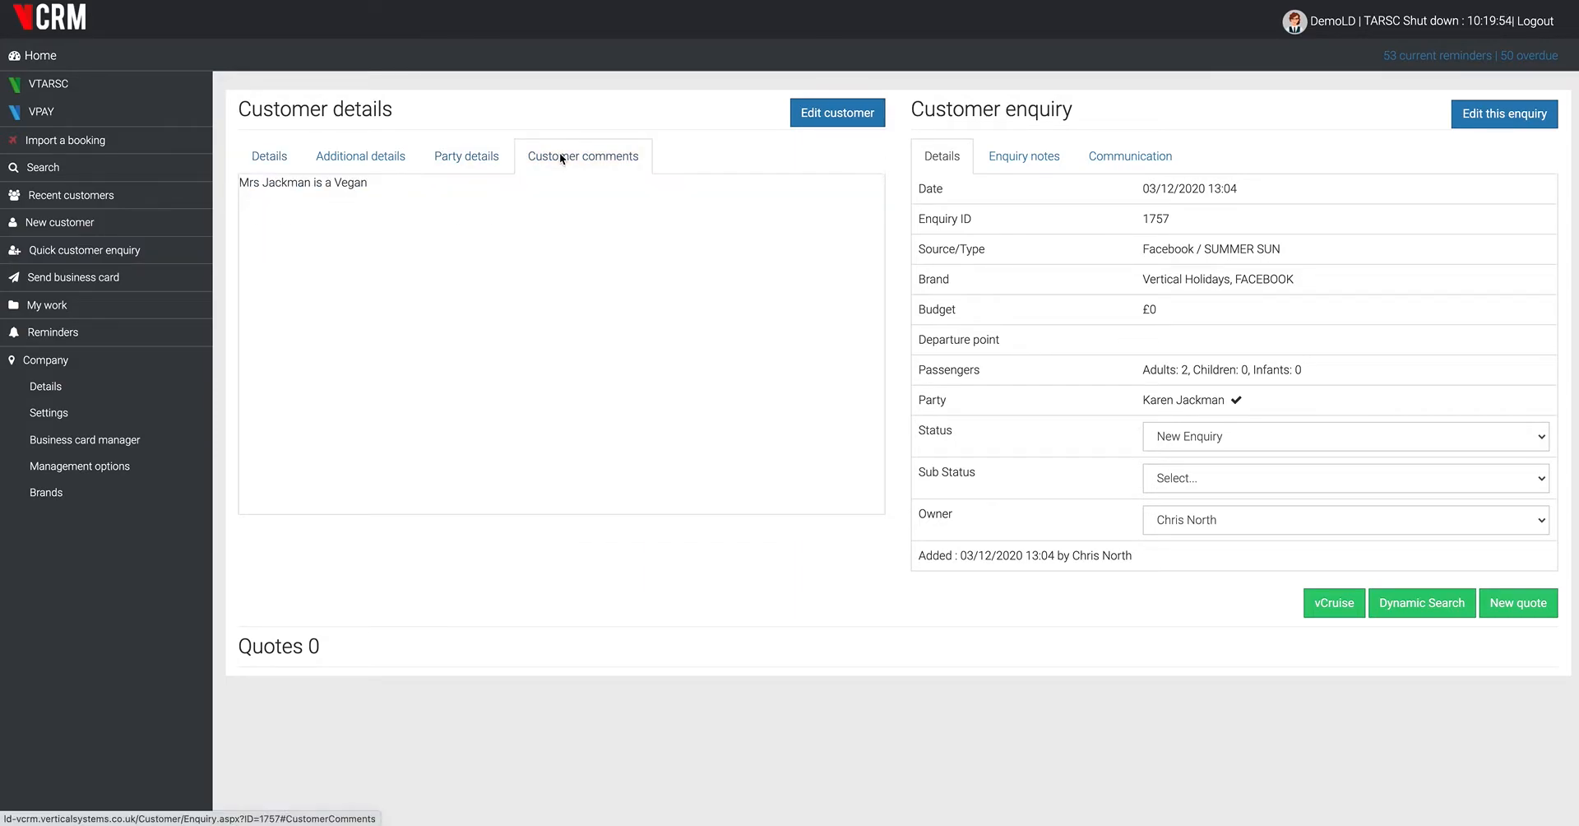
drag(388, 191, 275, 211)
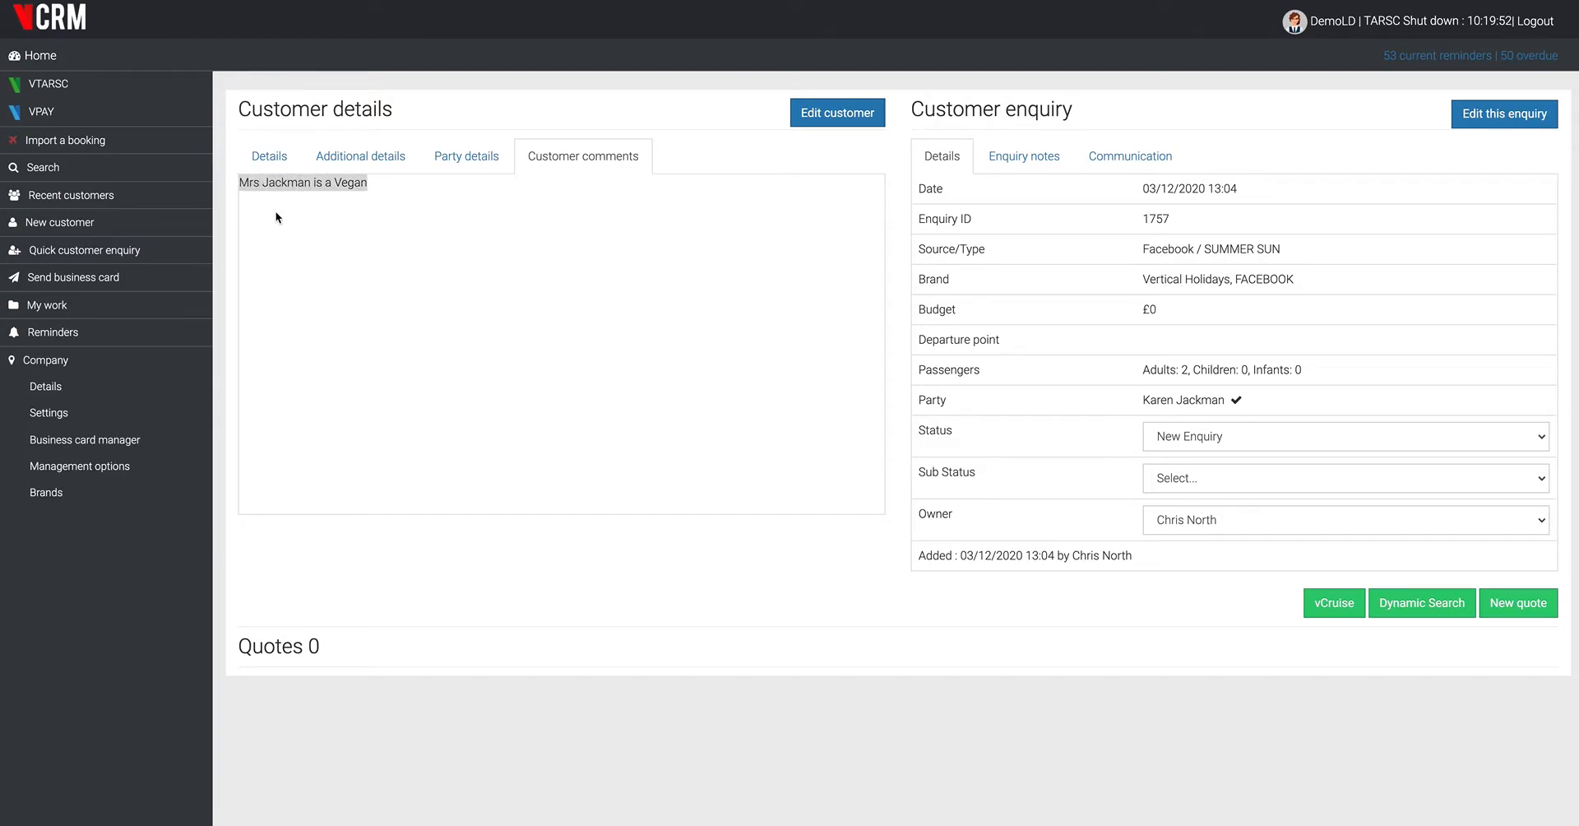
click(463, 265)
click(299, 169)
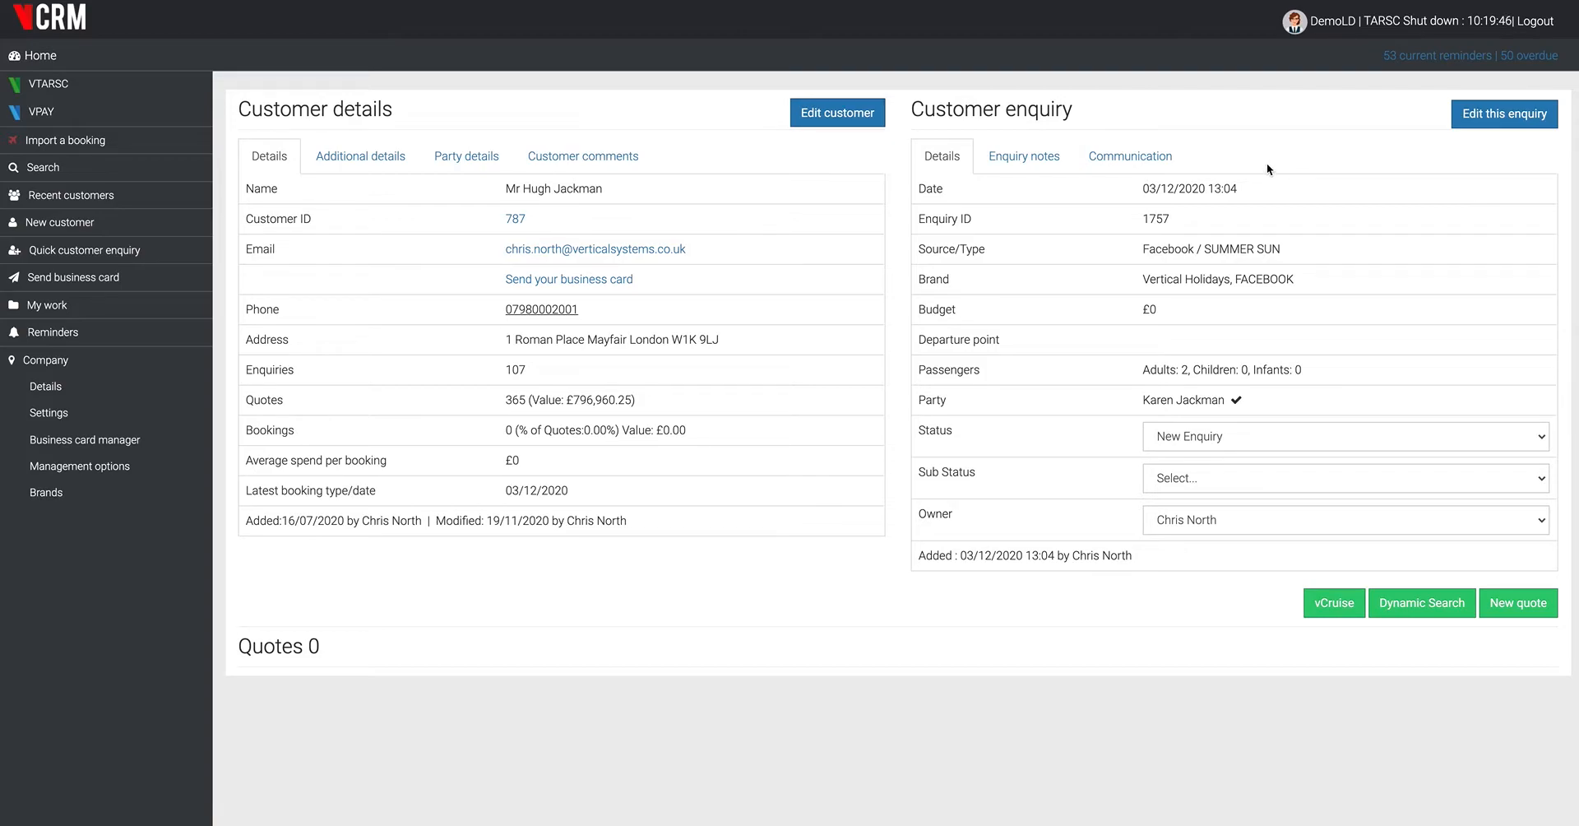
click(1018, 157)
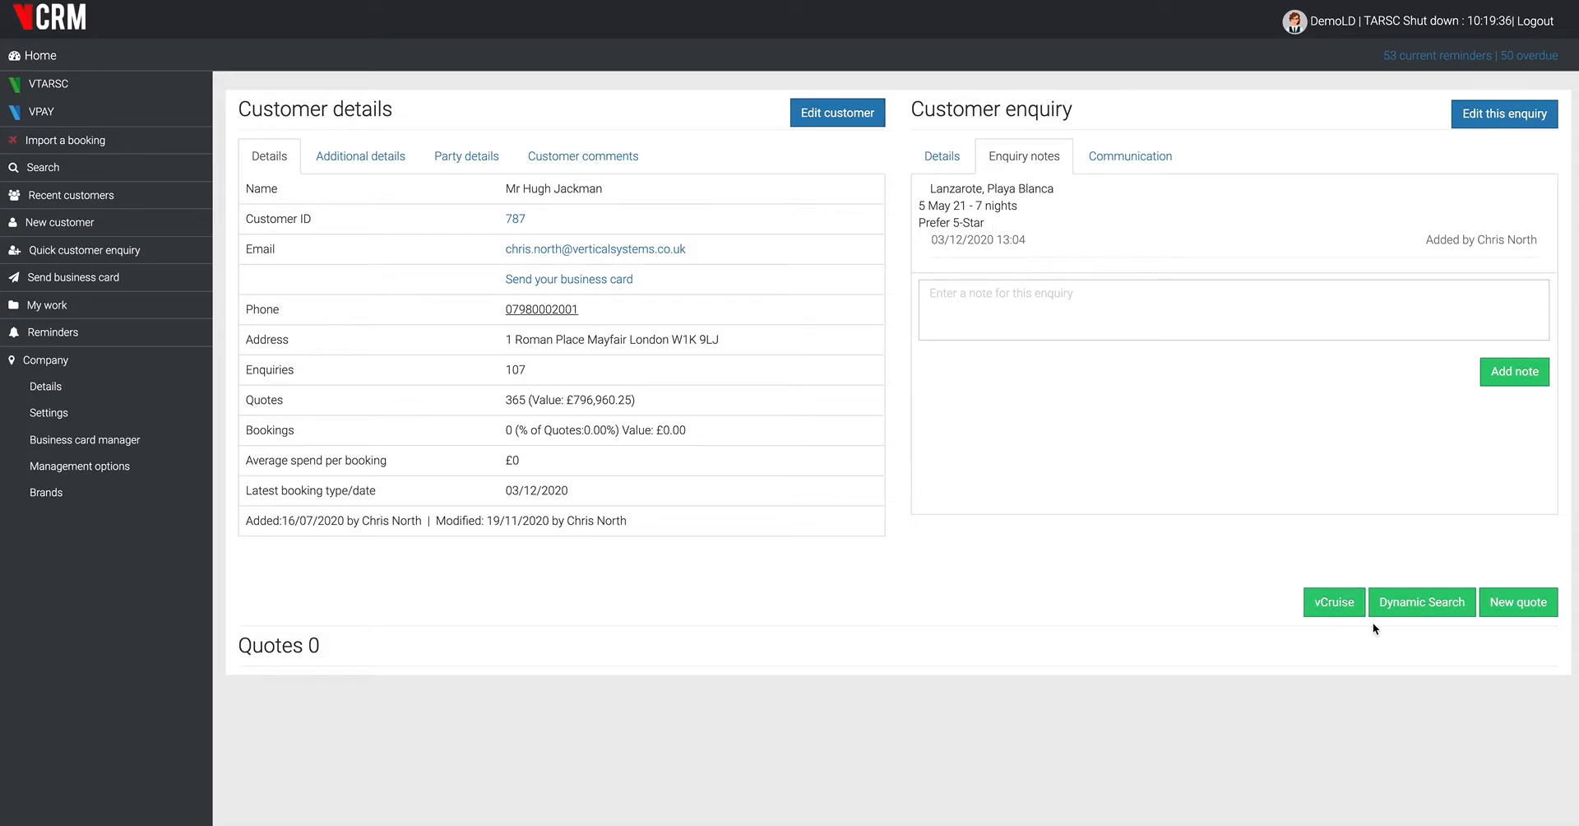
- Start a Dynamic Search from the enquiry and set the package destination to Lanzarote, resort Playa Blanca
click(1419, 606)
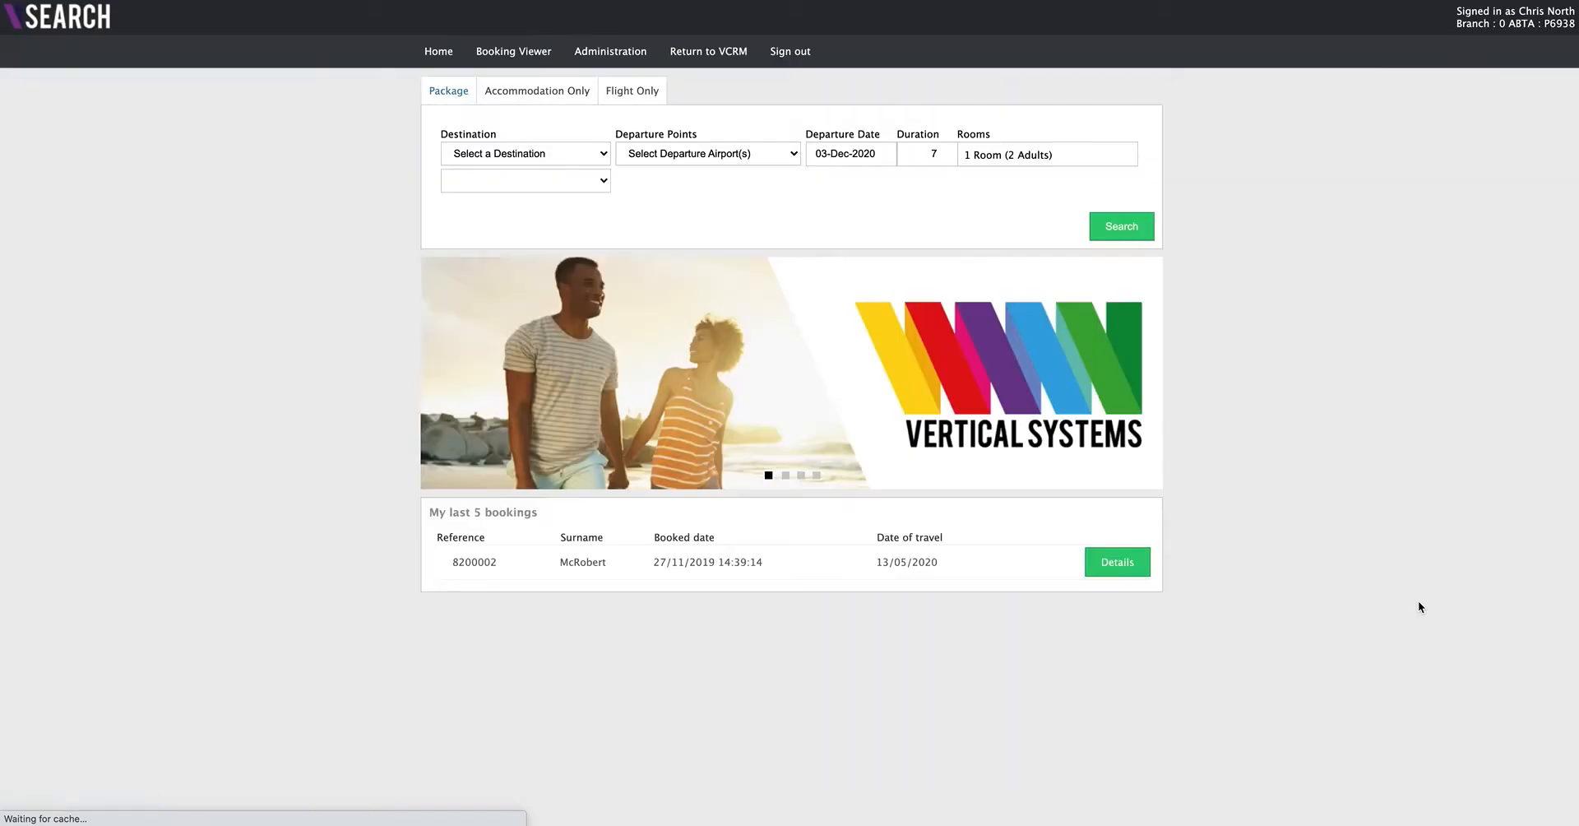
click(610, 155)
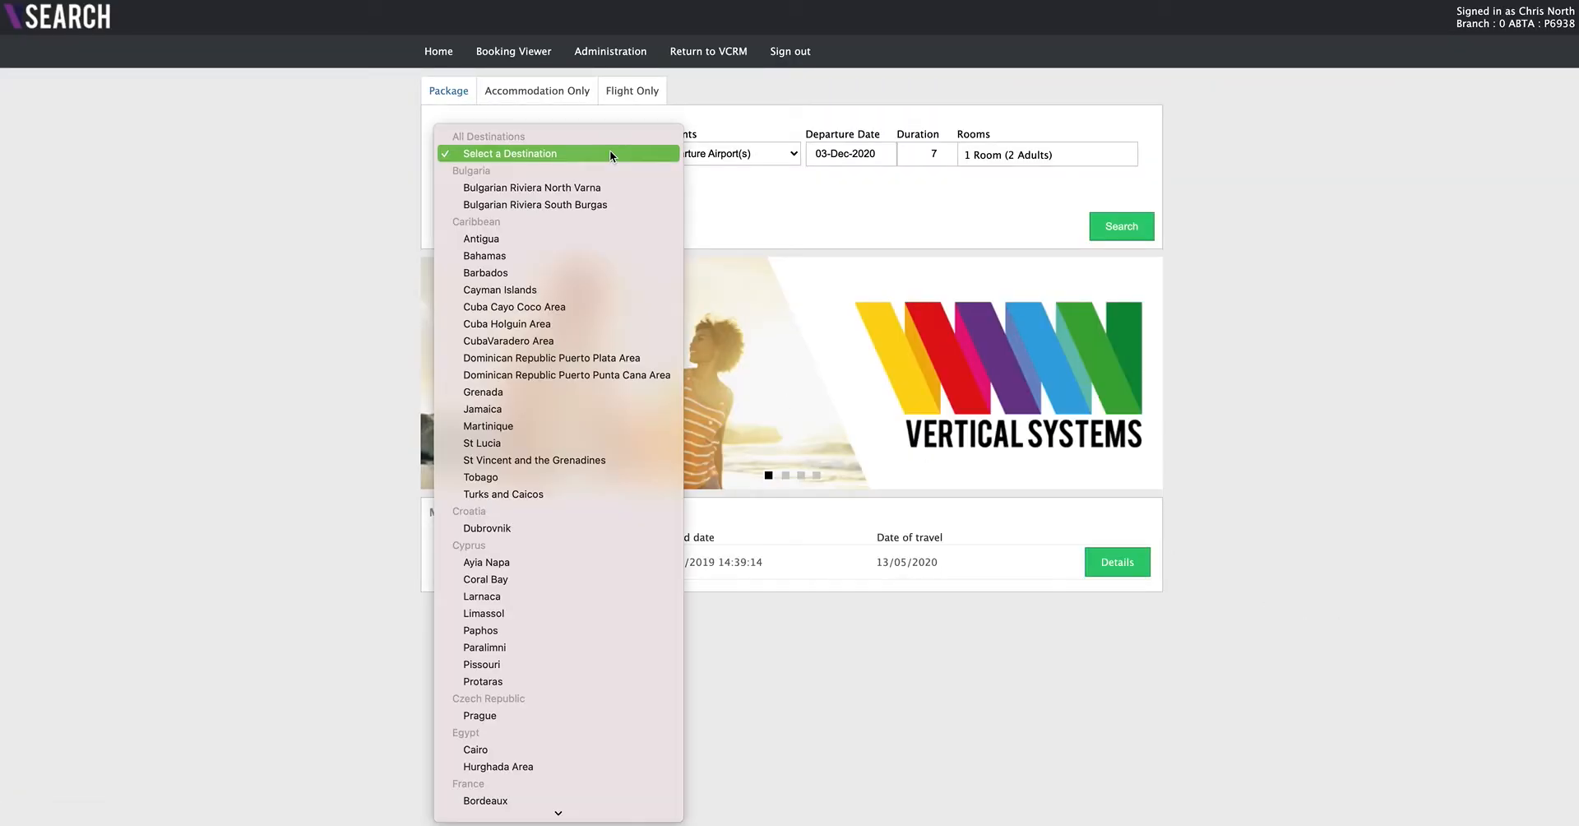
scroll(554, 442, down, 20)
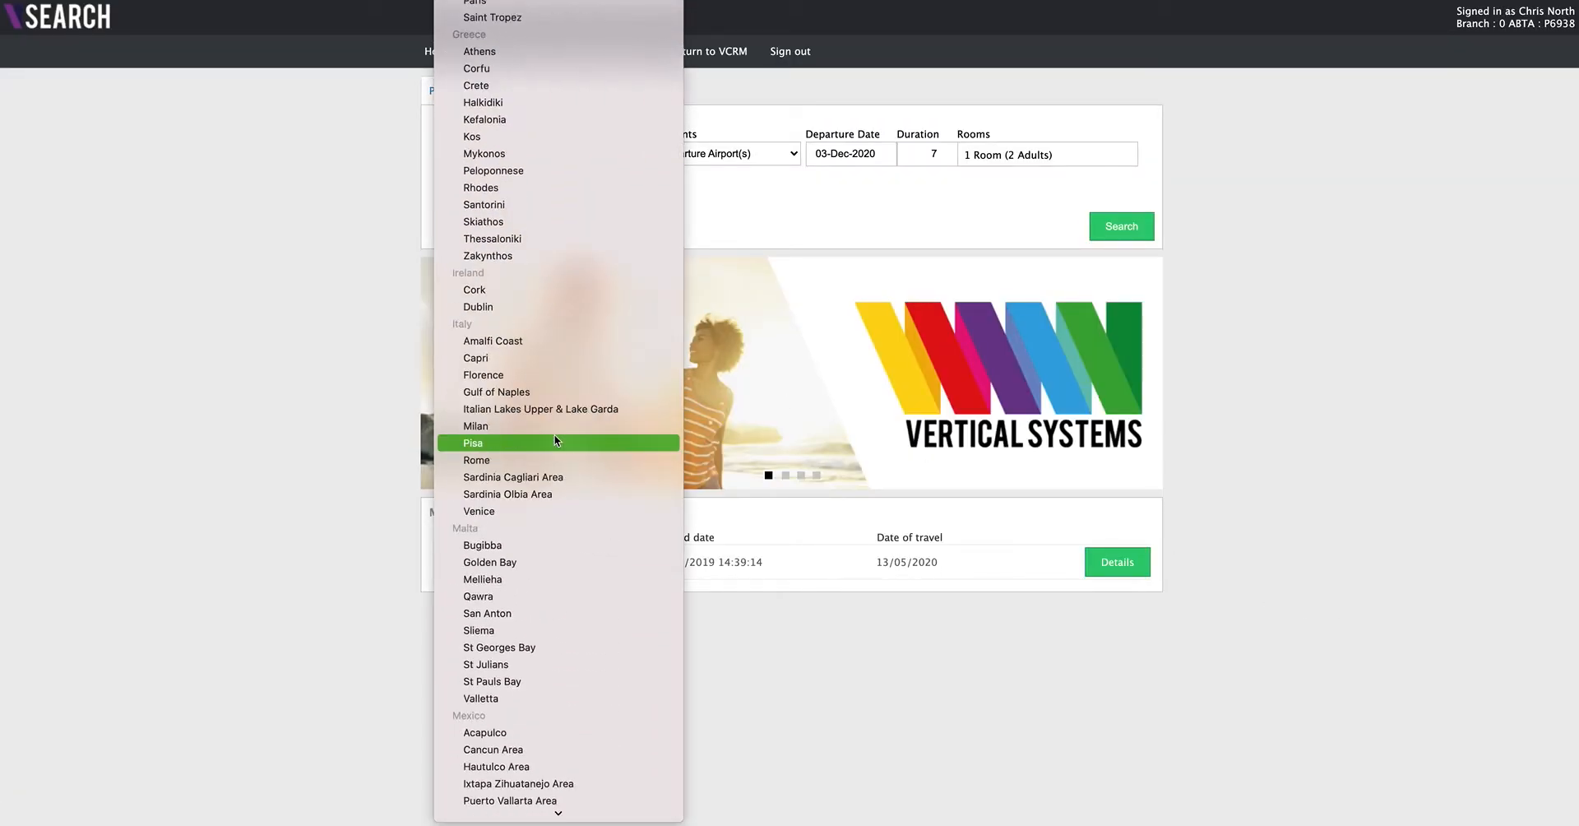
scroll(554, 440, down, 5)
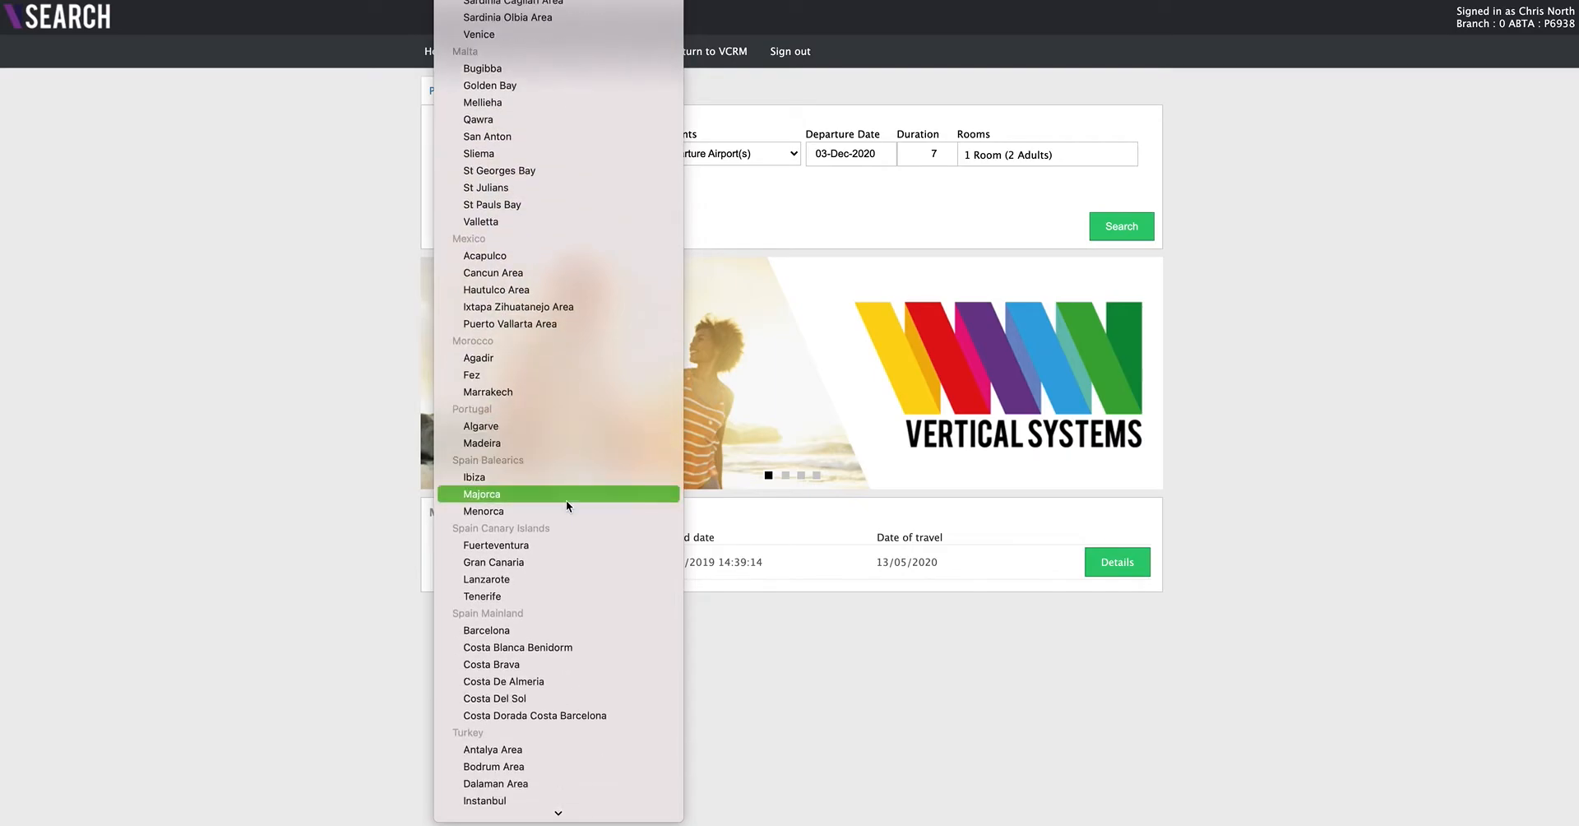
click(516, 575)
click(508, 177)
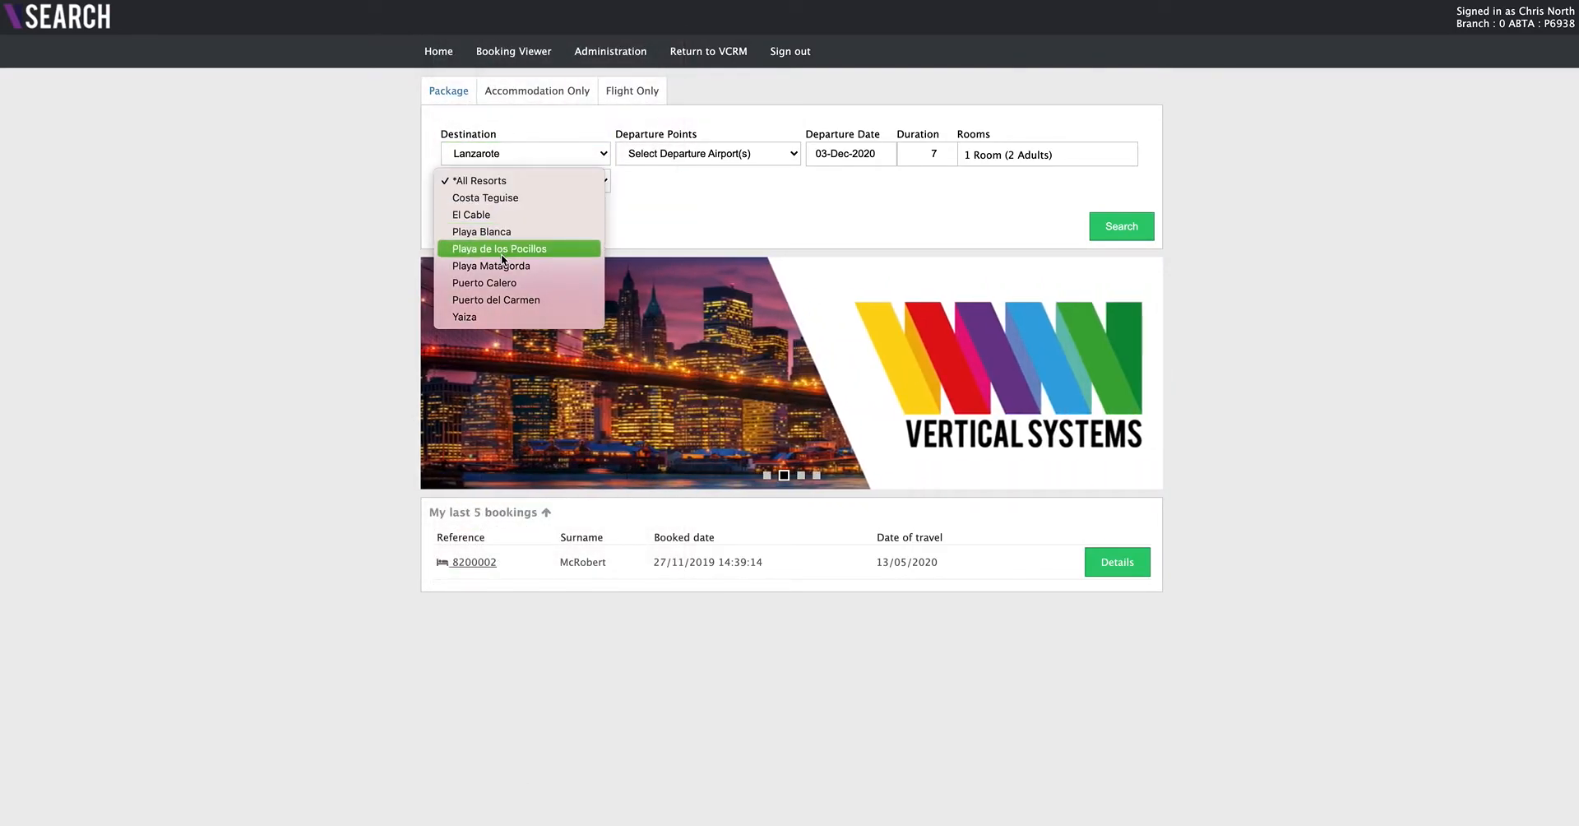
click(496, 233)
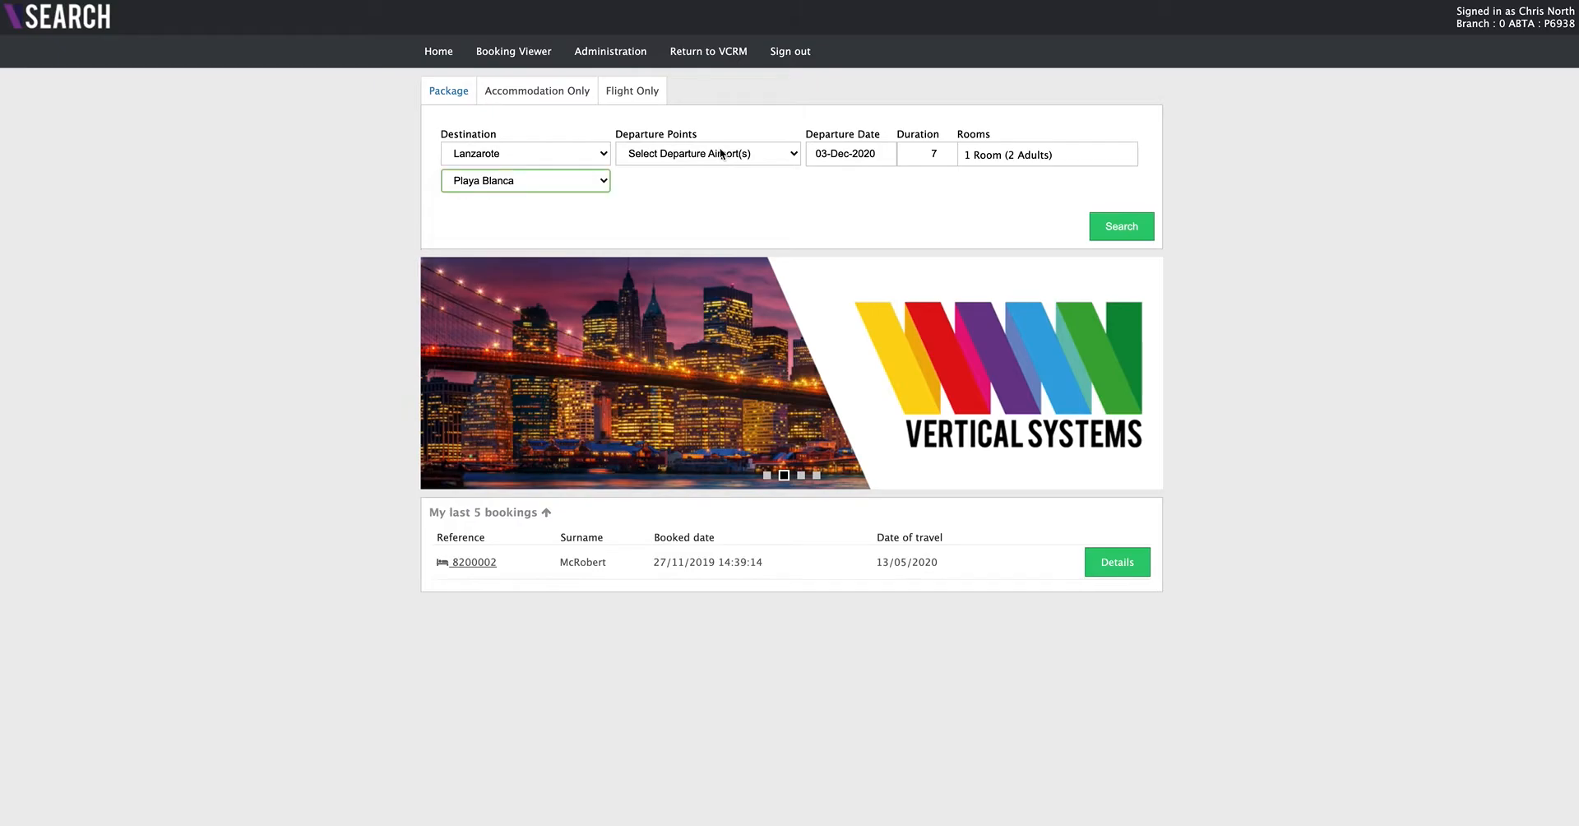
- Set the departure airport to Gatwick (LGW) and the departure date to 5 May 2021, and run the package search
click(724, 155)
click(678, 325)
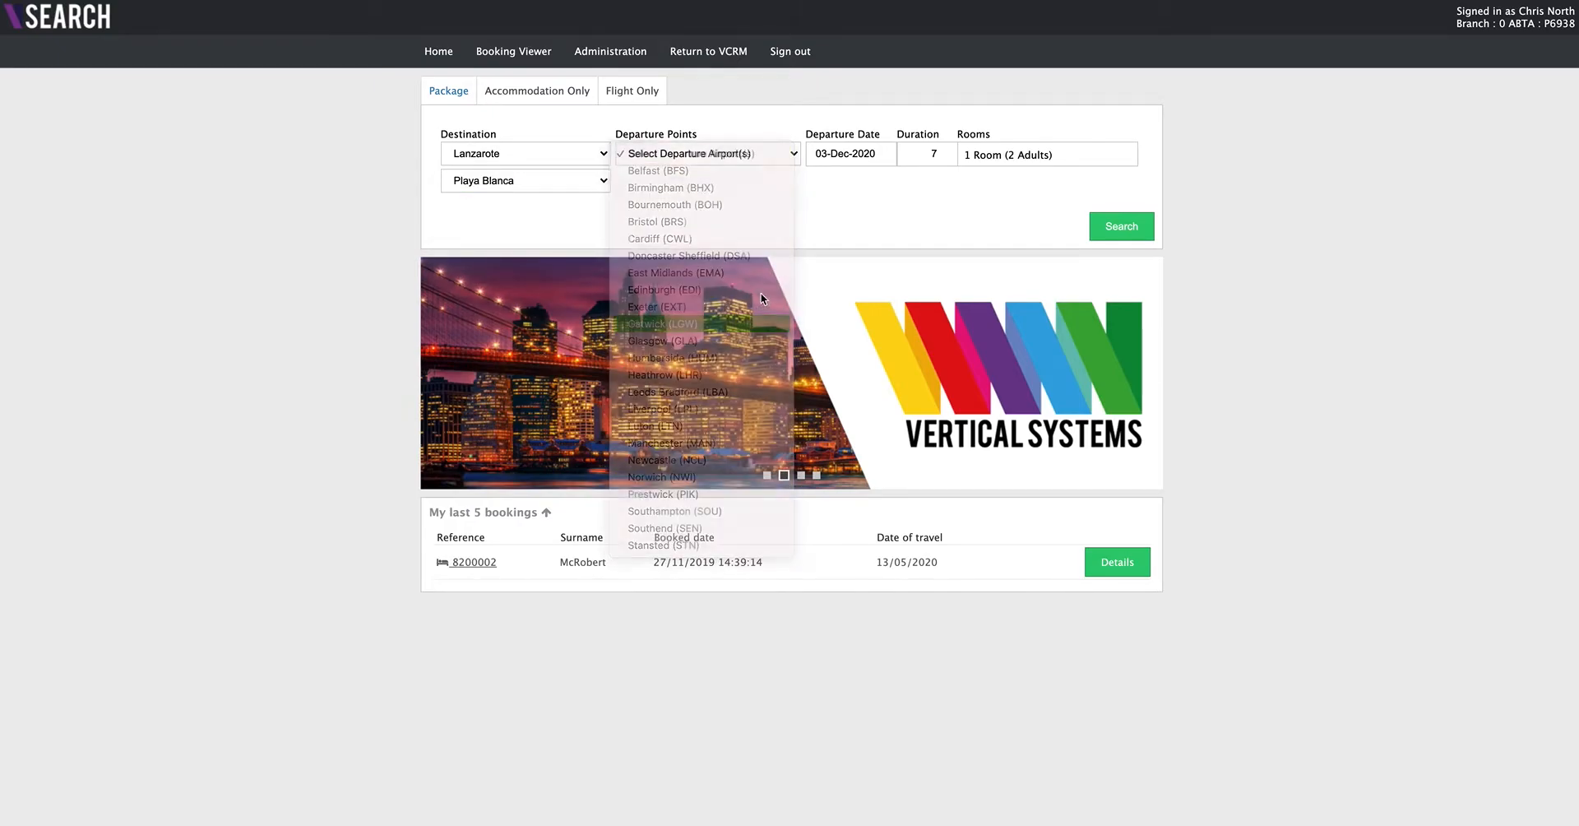
click(854, 161)
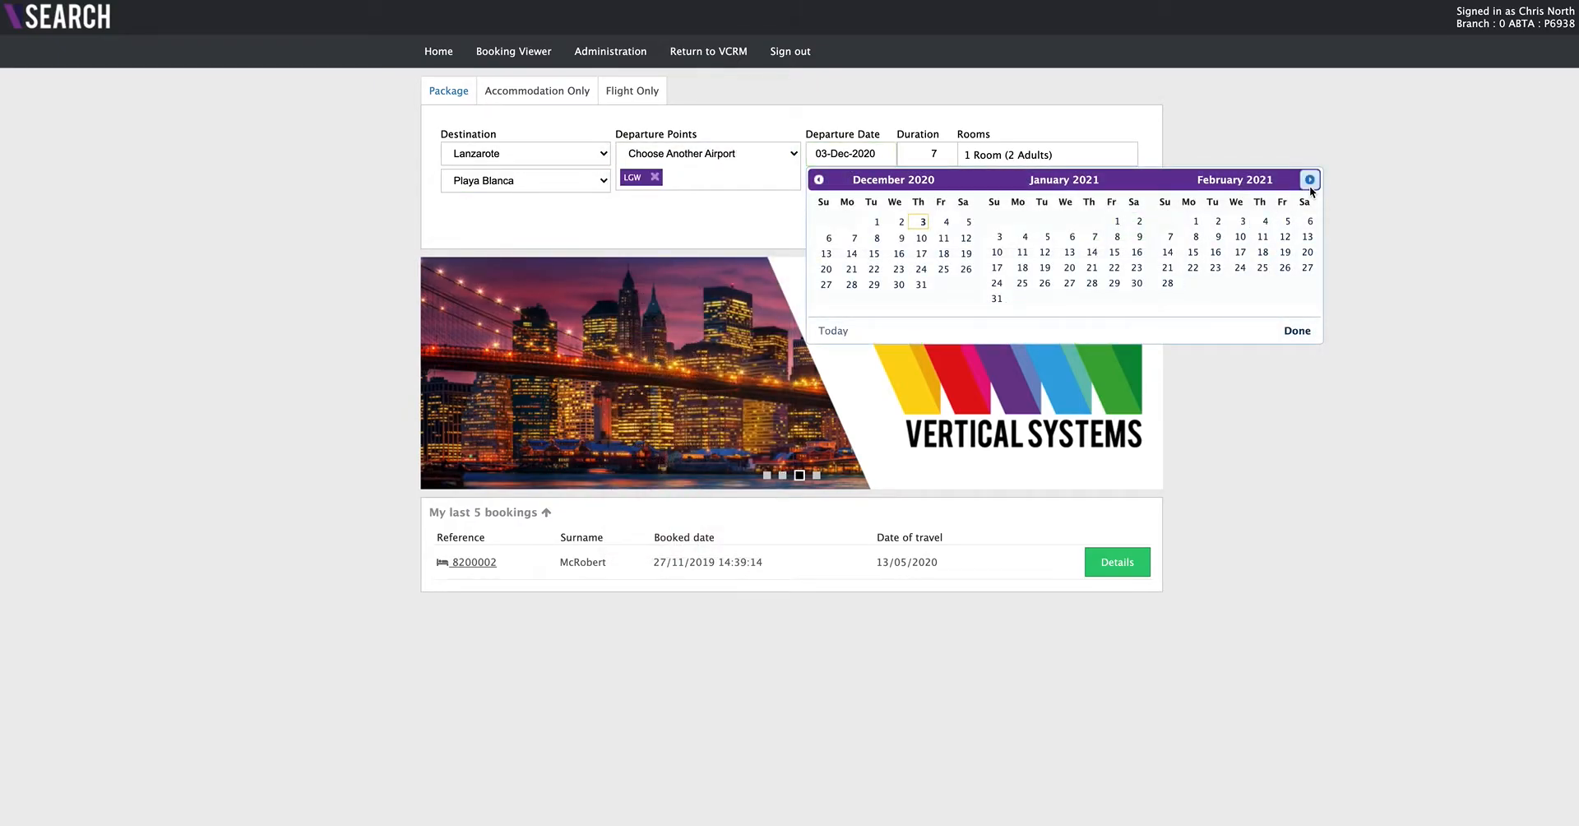
click(1309, 180)
click(1309, 181)
click(1309, 181)
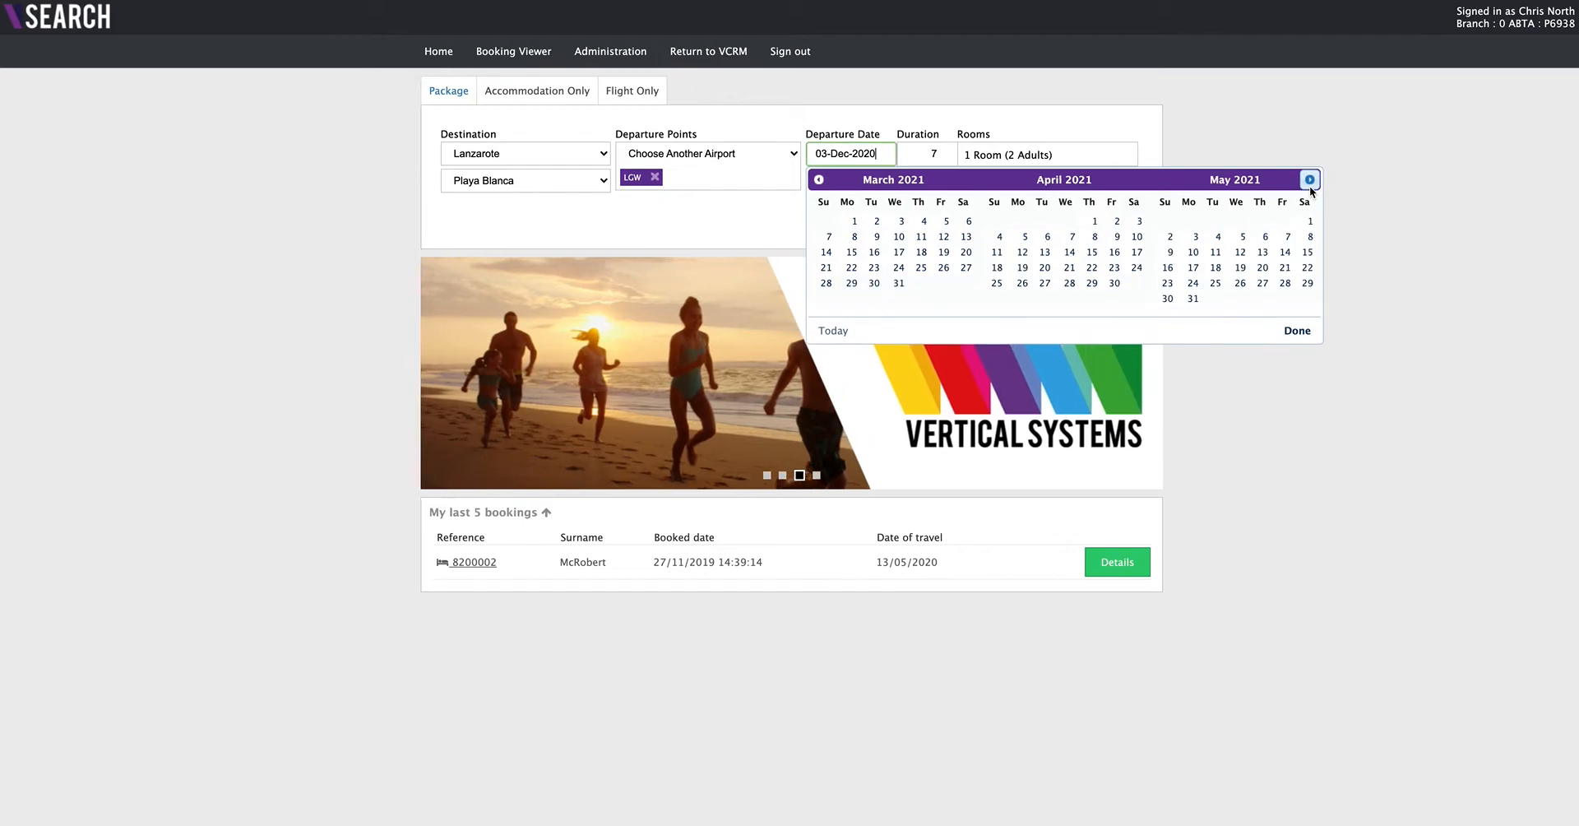
click(1242, 237)
click(1119, 229)
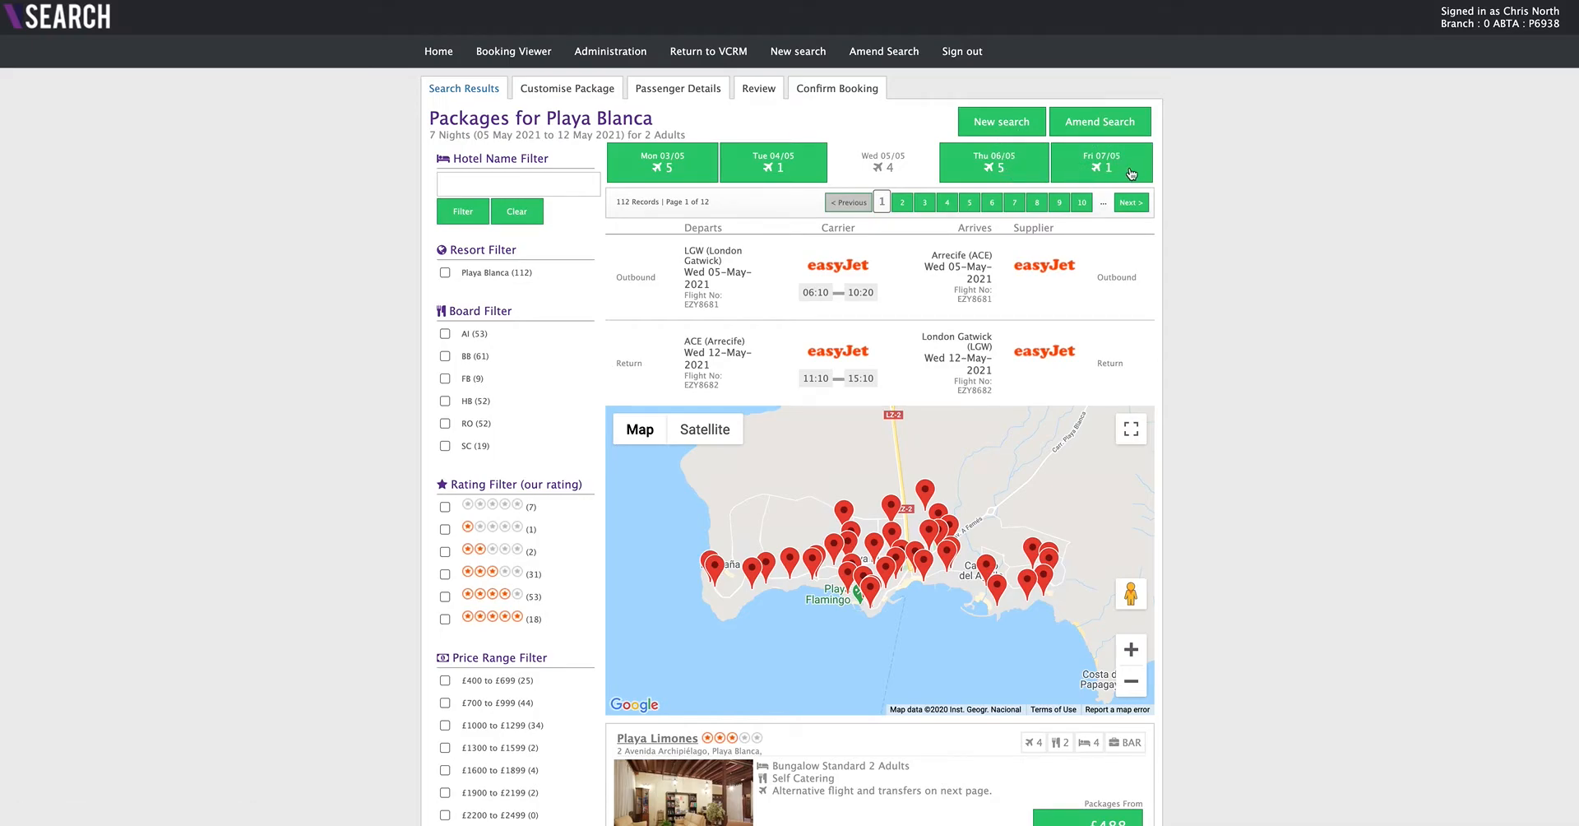
- Filter the Playa Blanca package results to five-star hotels
scroll(1212, 291, down, 1)
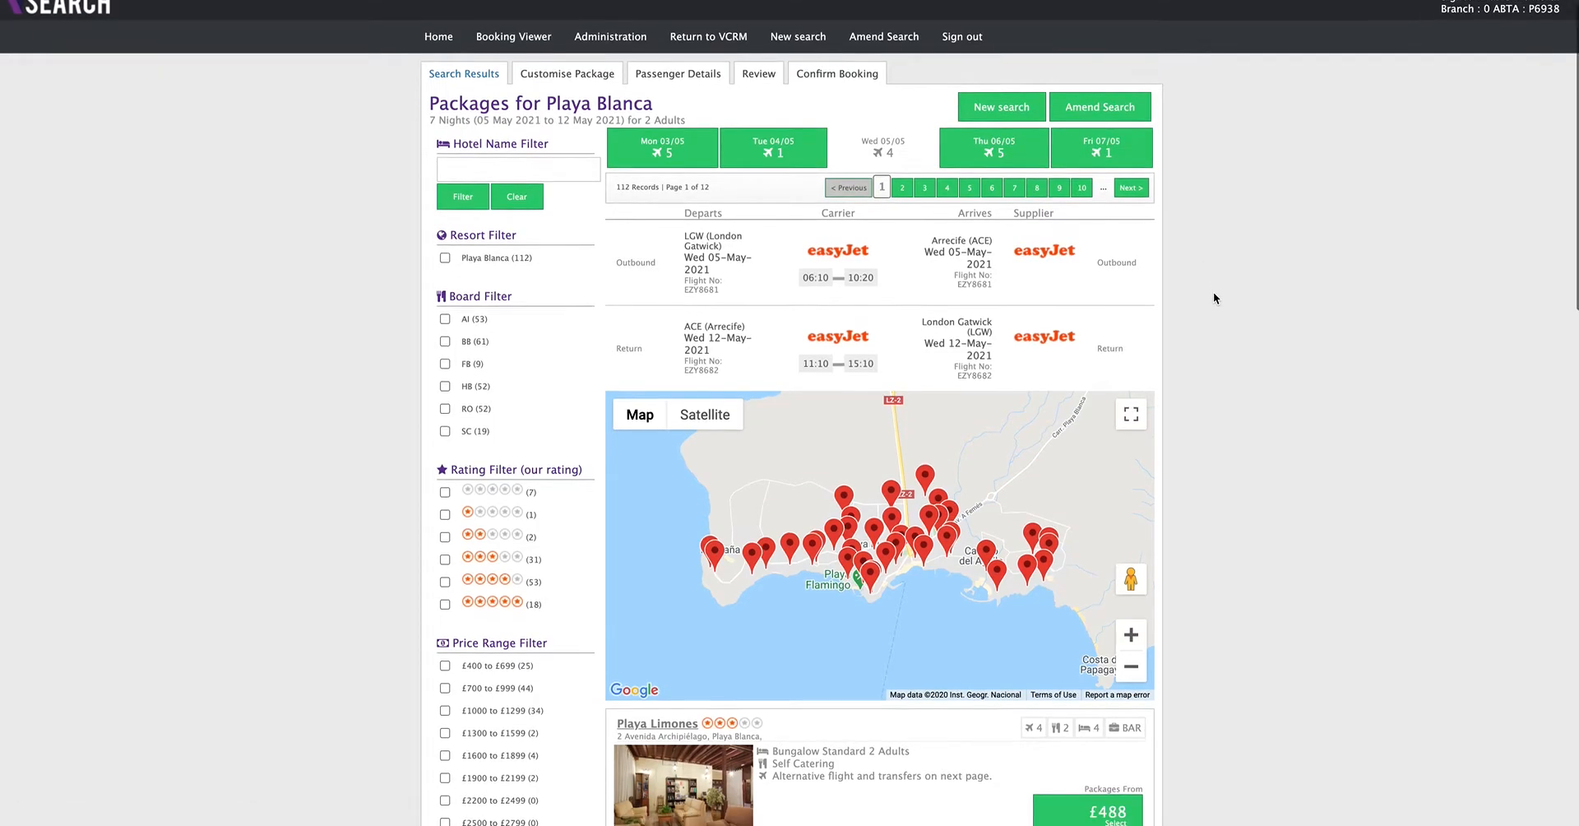
scroll(1273, 358, down, 4)
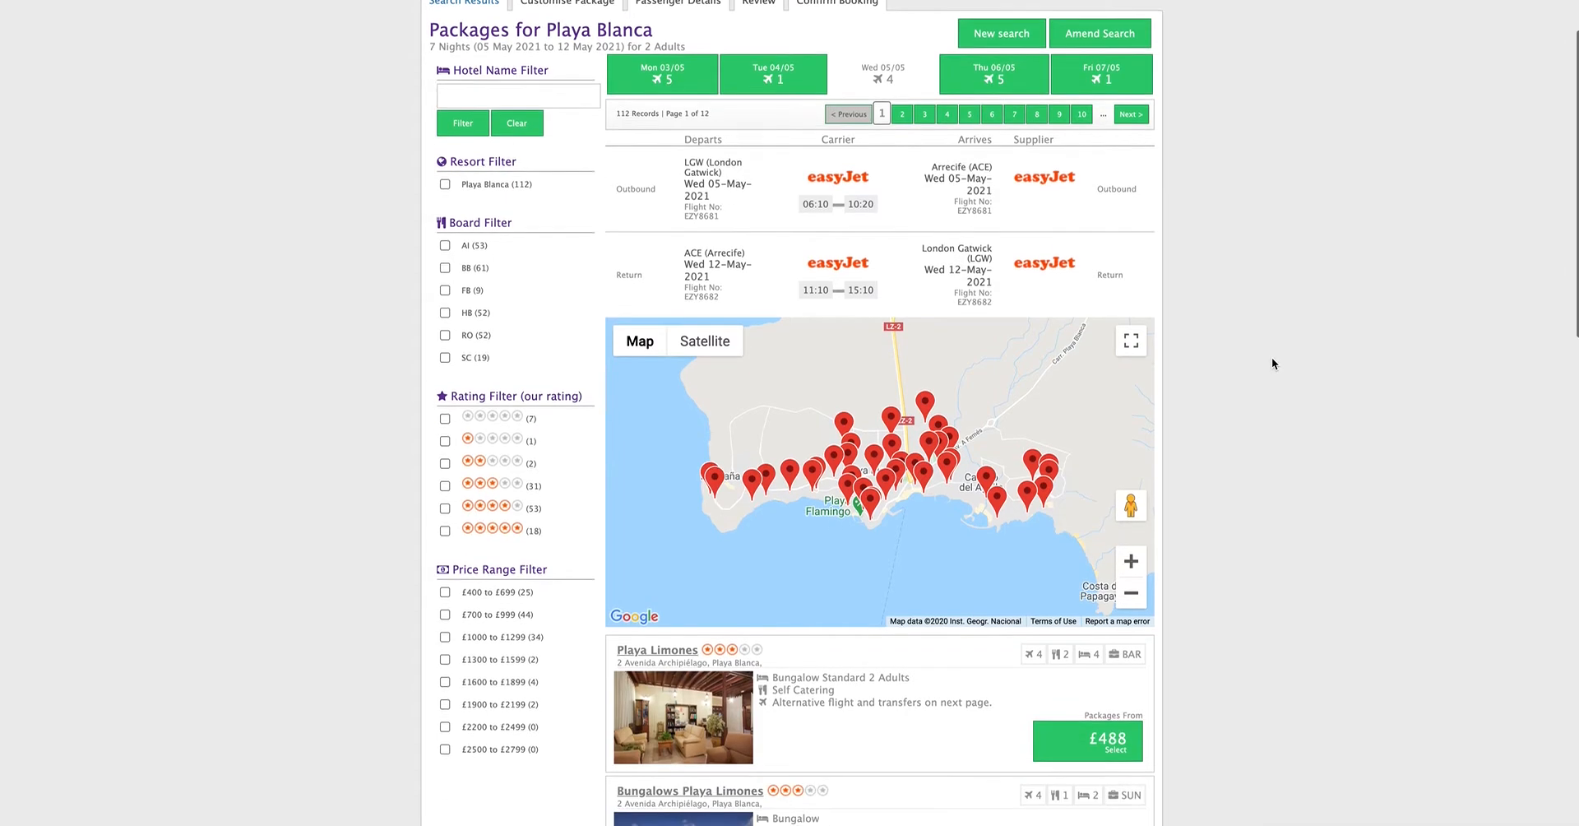
scroll(1272, 357, up, 5)
scroll(622, 472, down, 2)
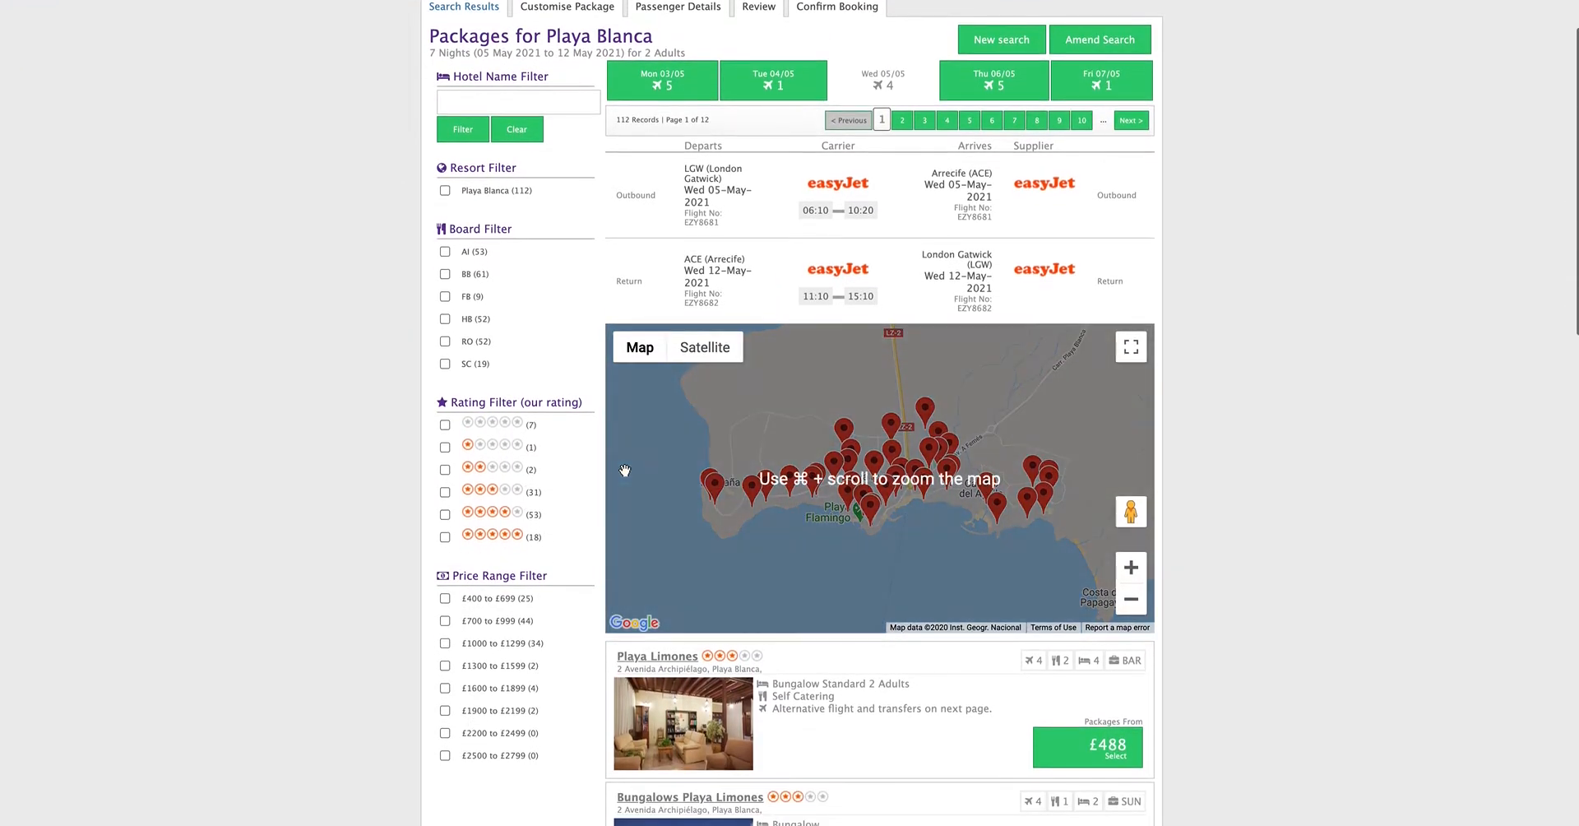
click(445, 537)
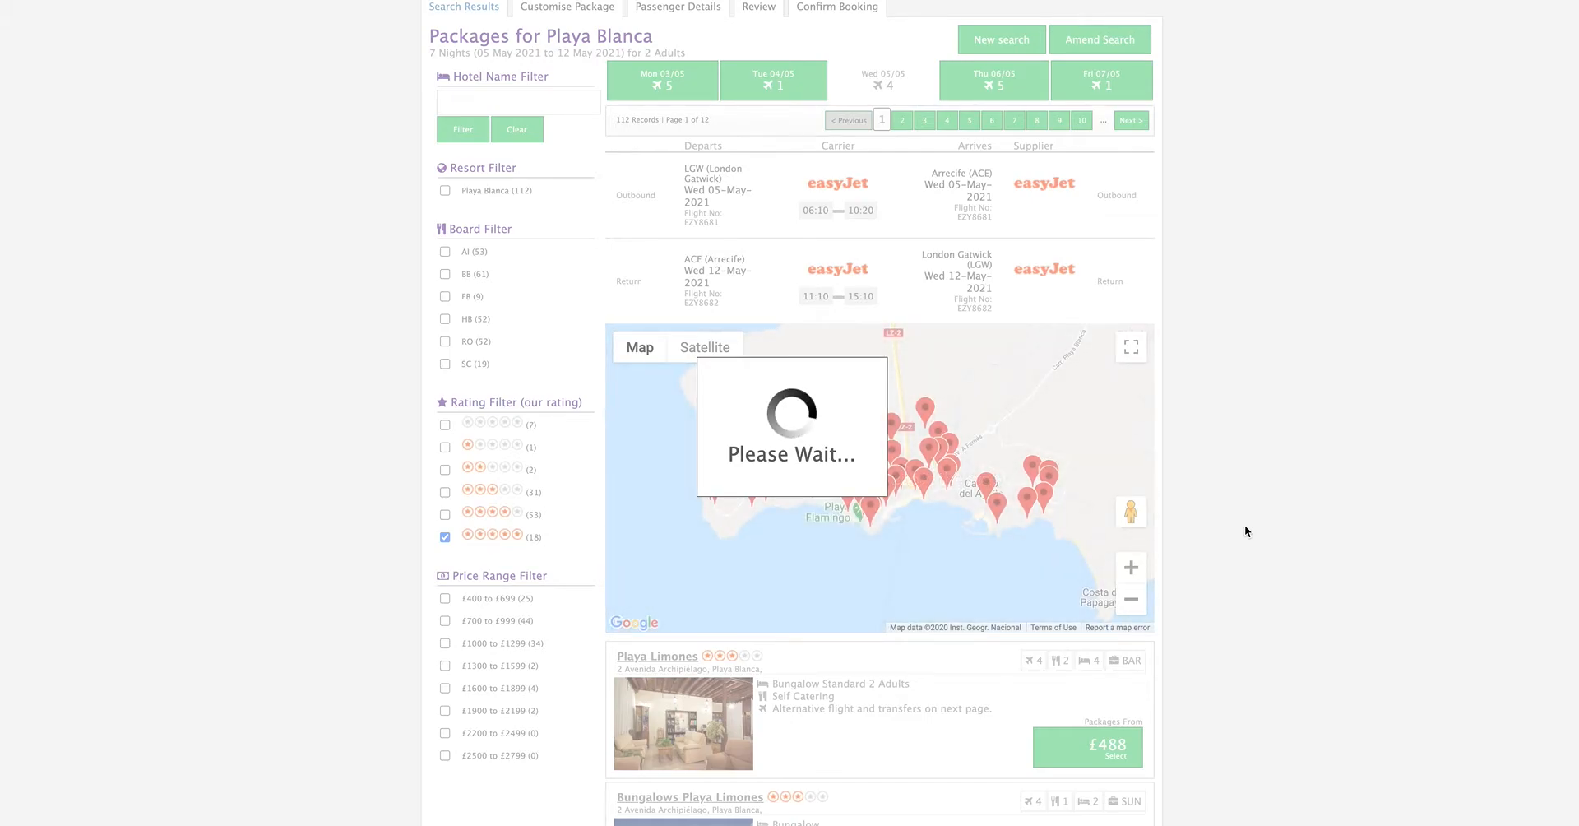
- Select the £979 H10 Rubicon Palace package with a Twin/Double Room and Bed & Breakfast
scroll(1245, 524, down, 3)
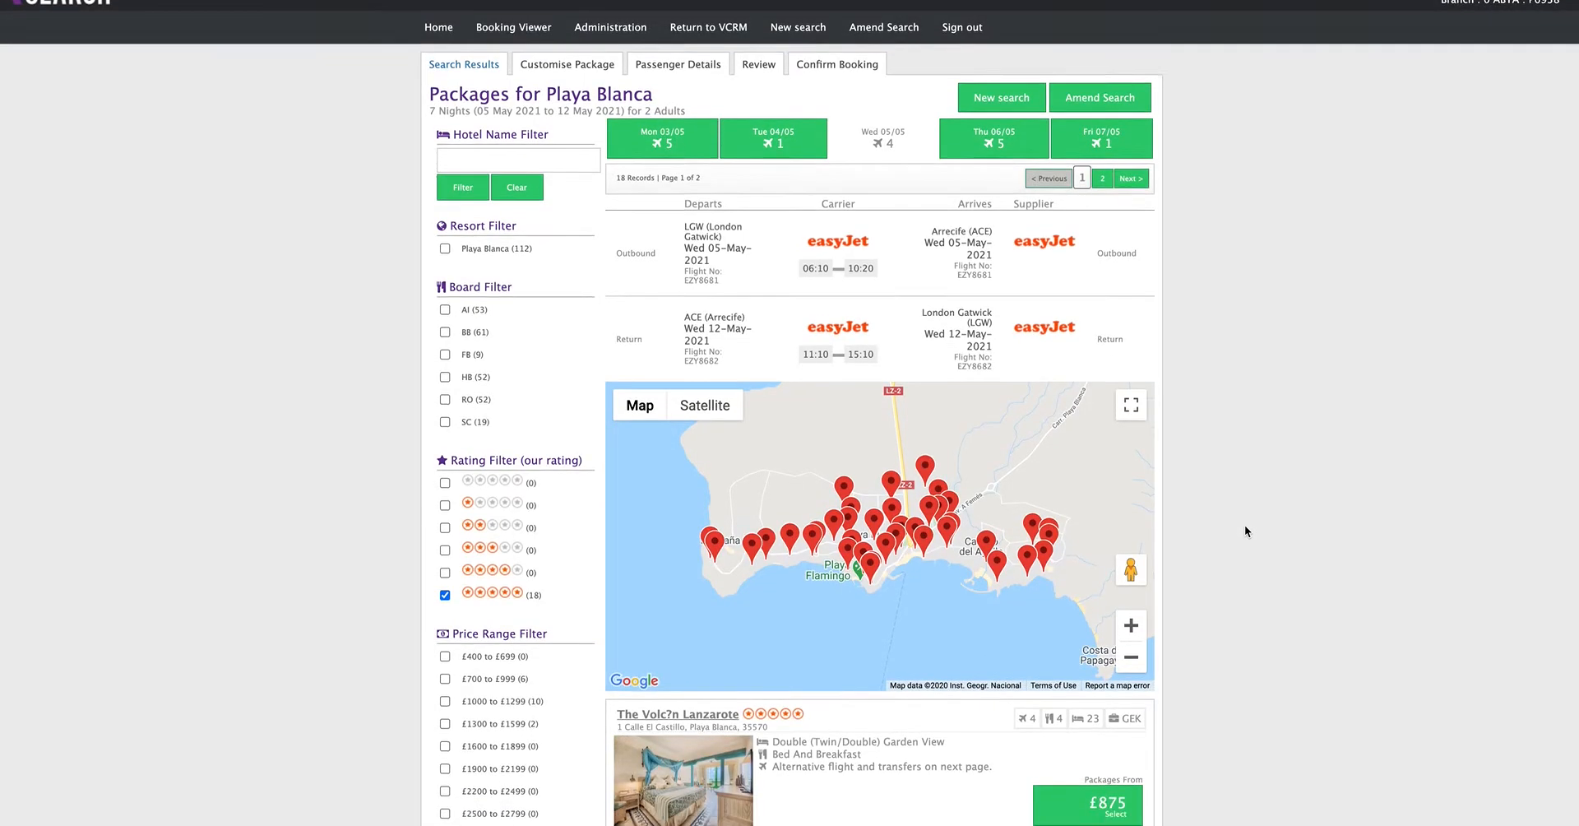
scroll(1246, 528, down, 8)
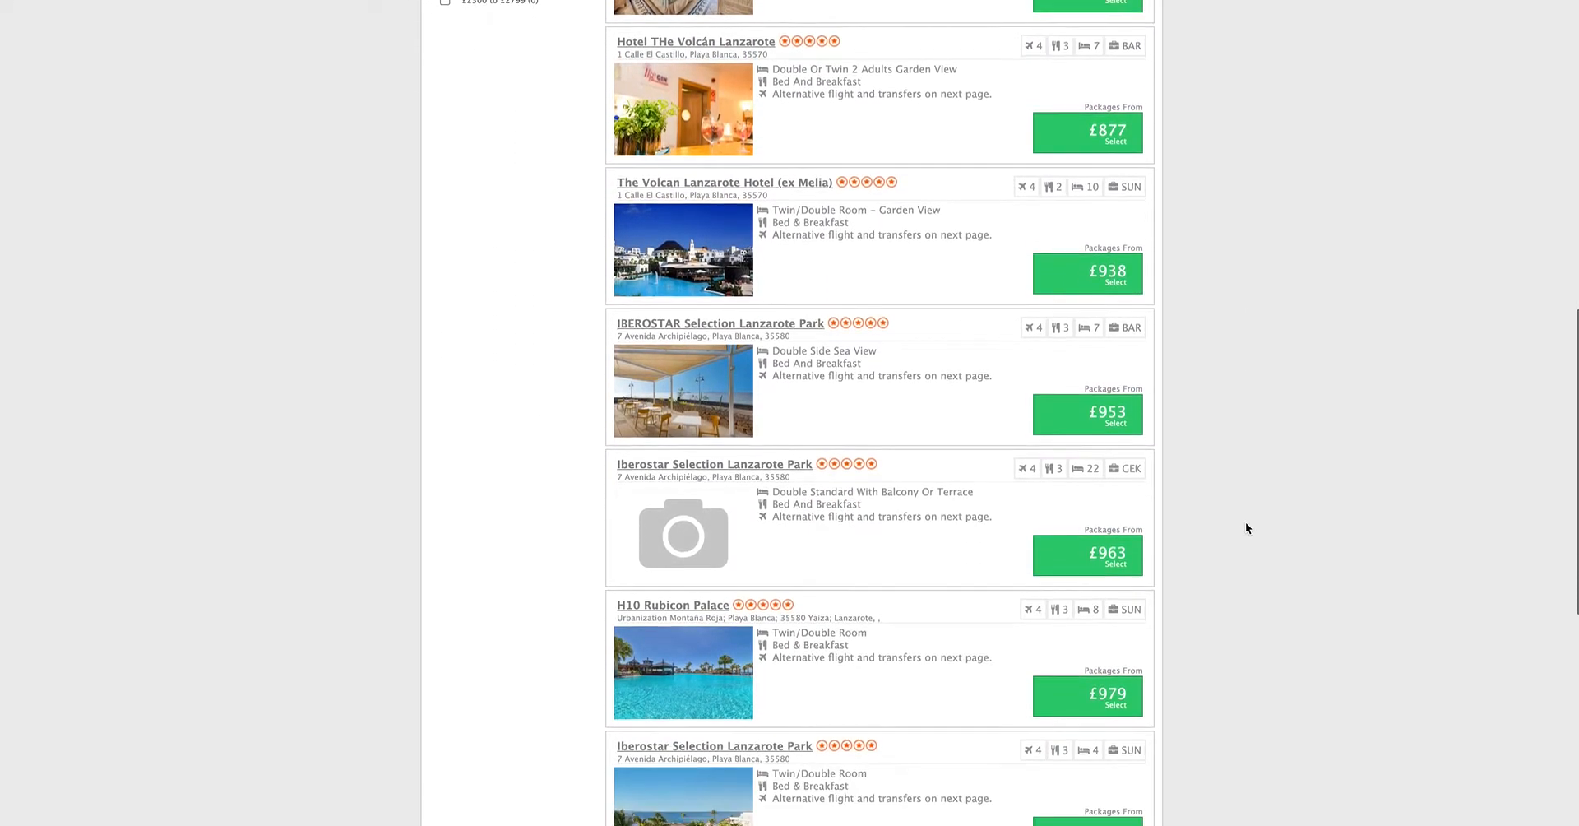
scroll(1245, 527, down, 2)
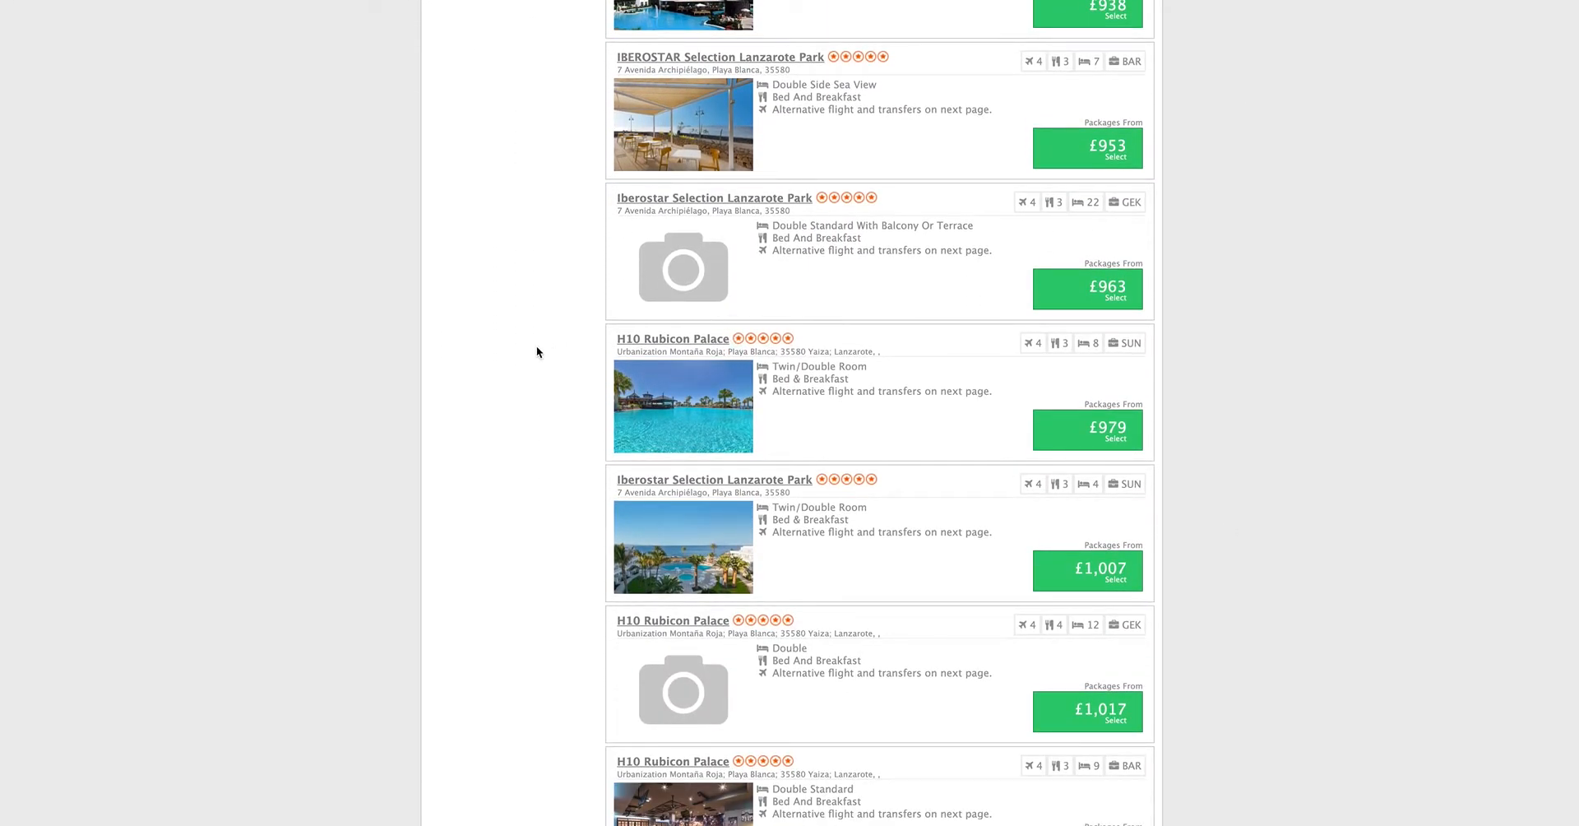
click(1103, 433)
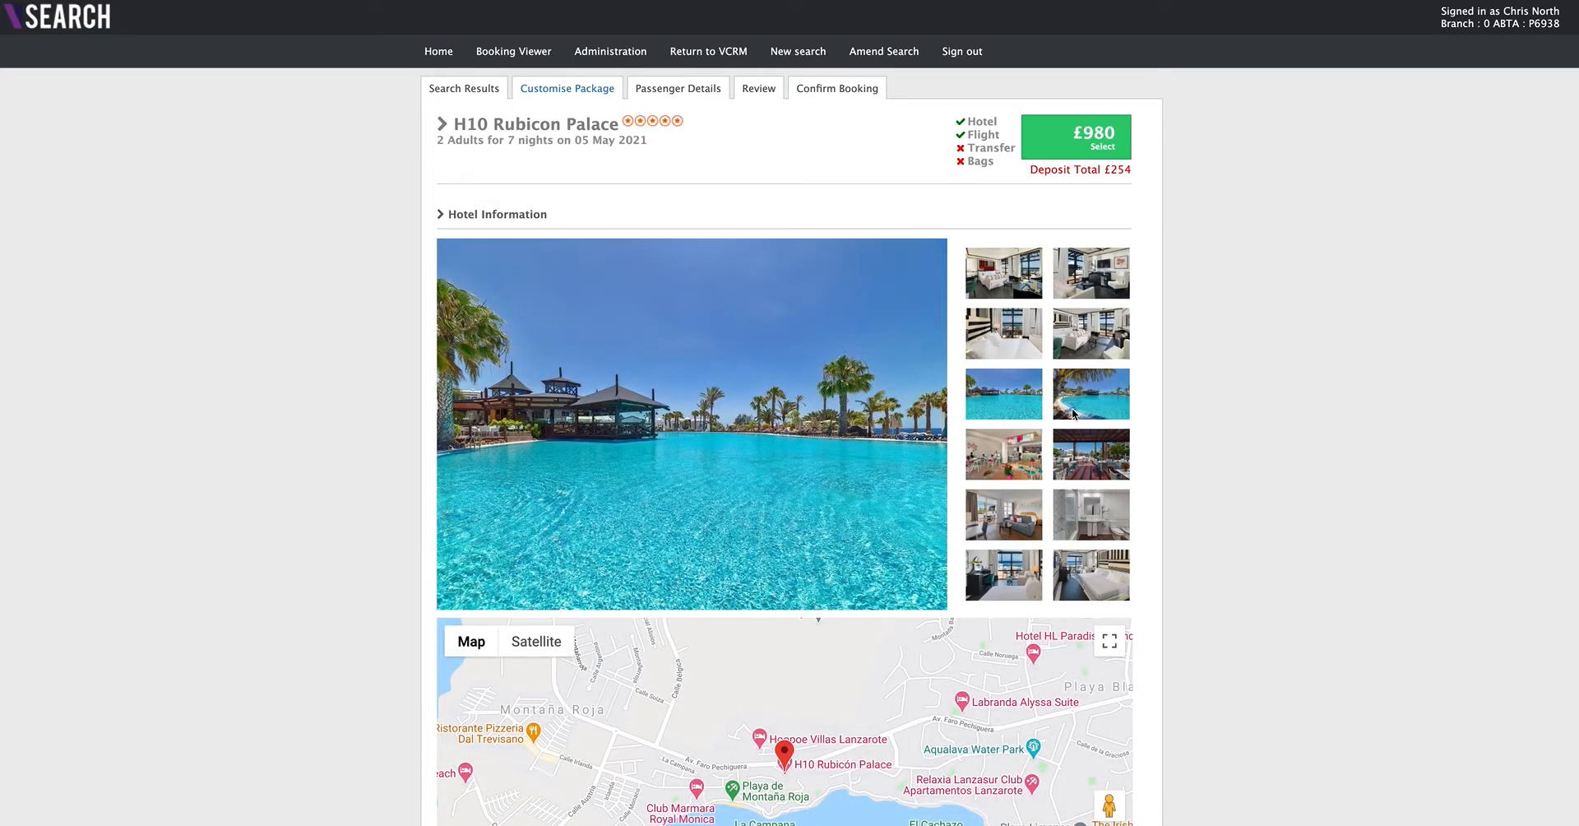
- View the hotel's room and pool photos and show its location map as satellite imagery
click(1101, 345)
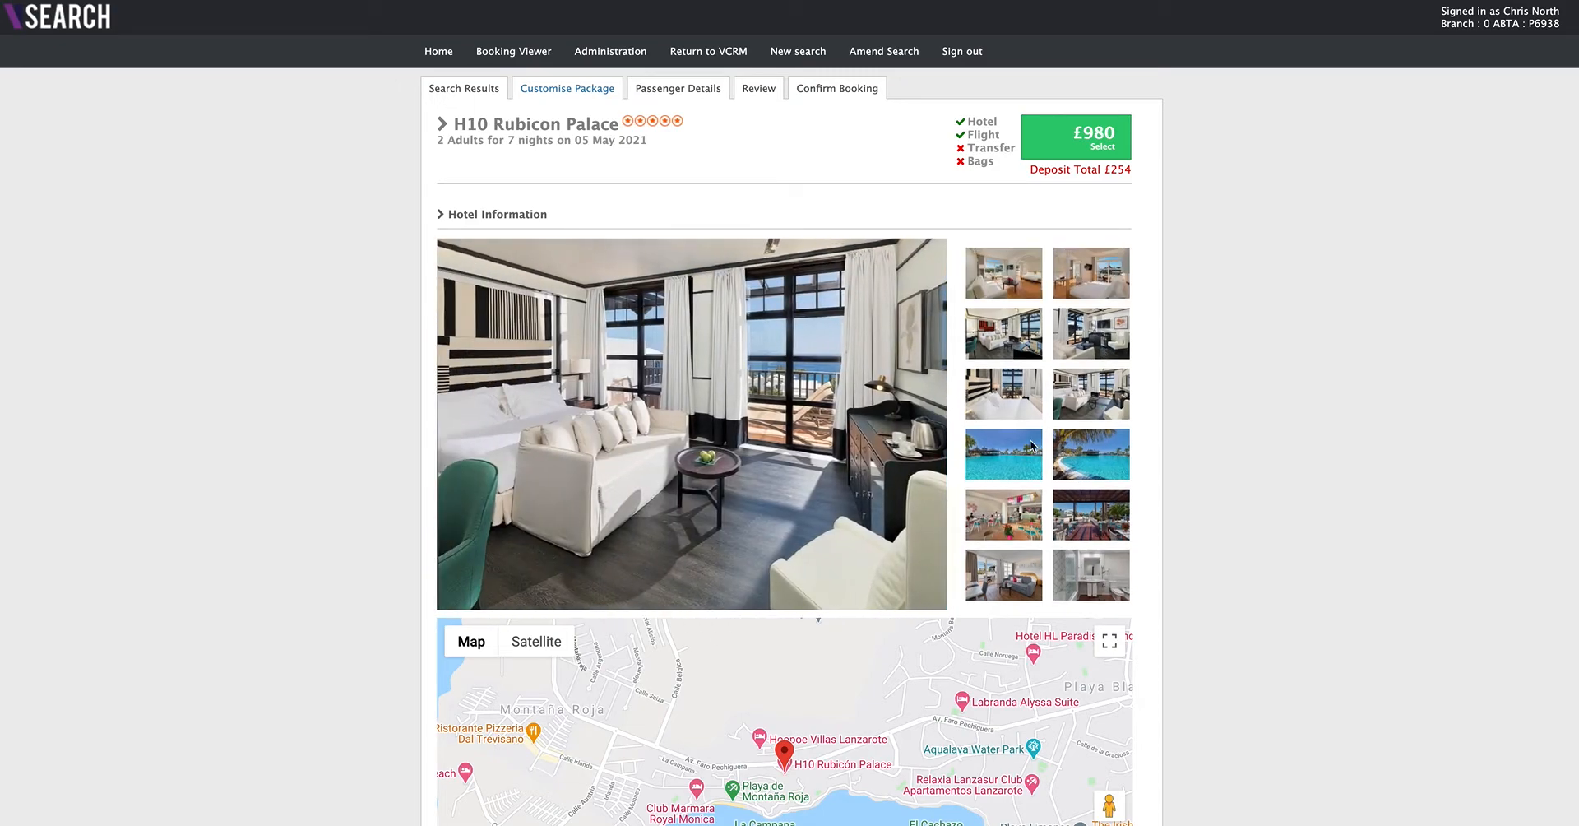
click(1013, 456)
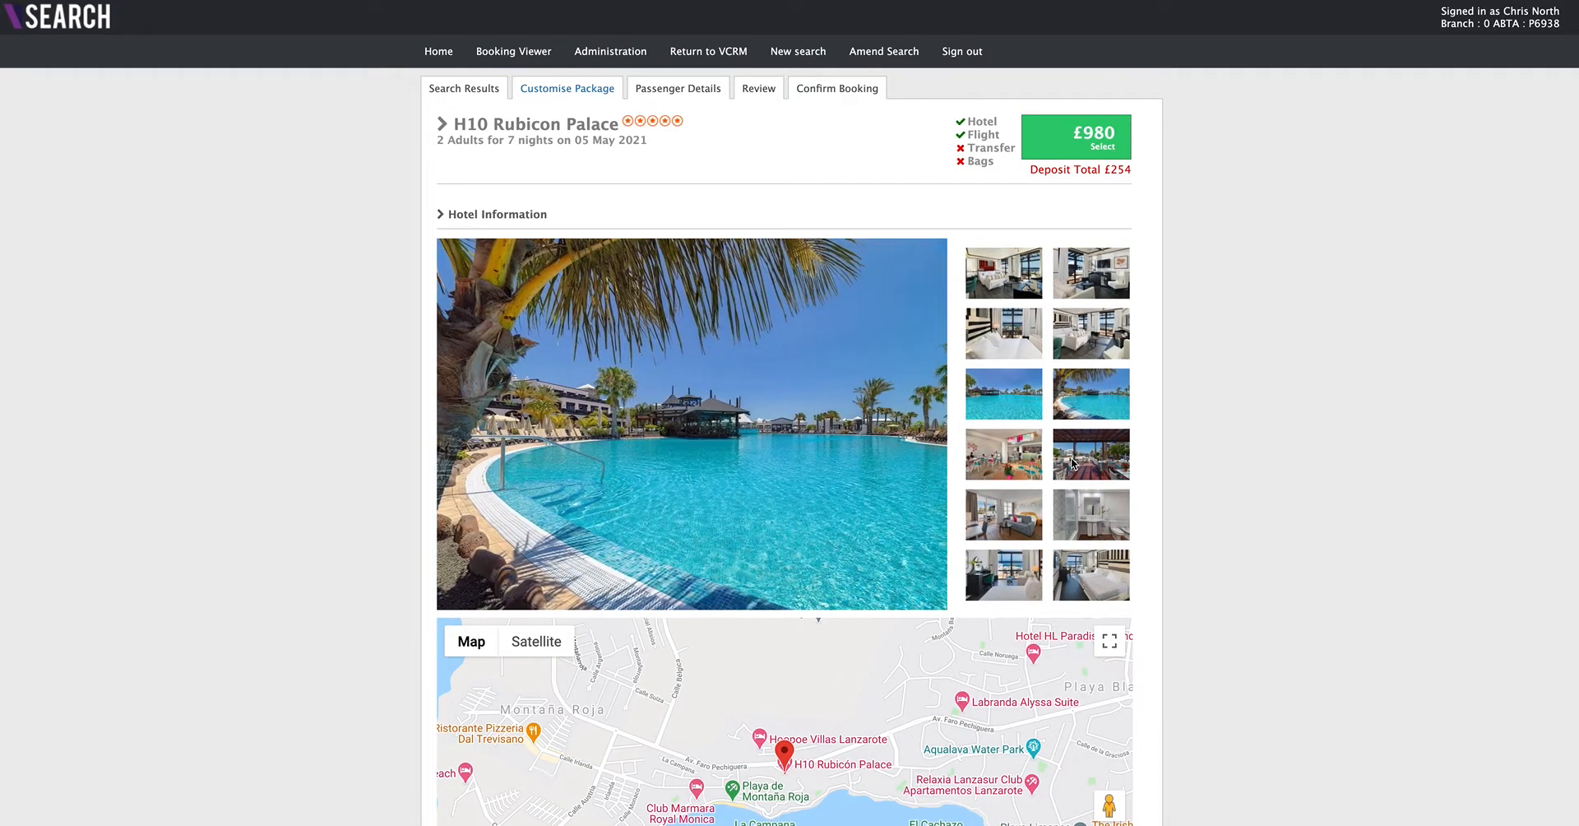
scroll(1072, 463, down, 2)
scroll(1072, 458, down, 2)
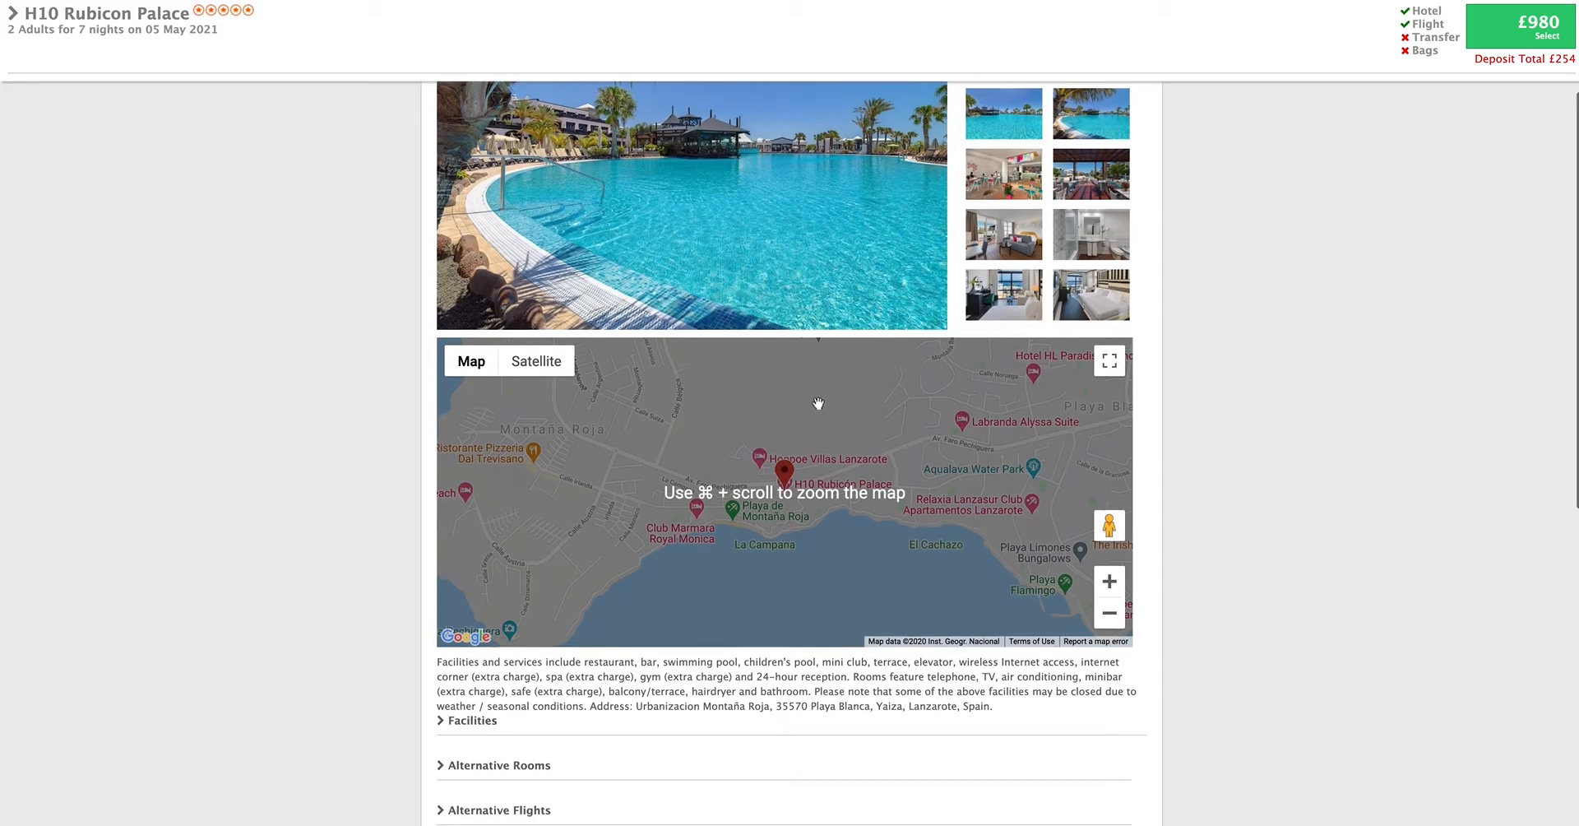
click(536, 362)
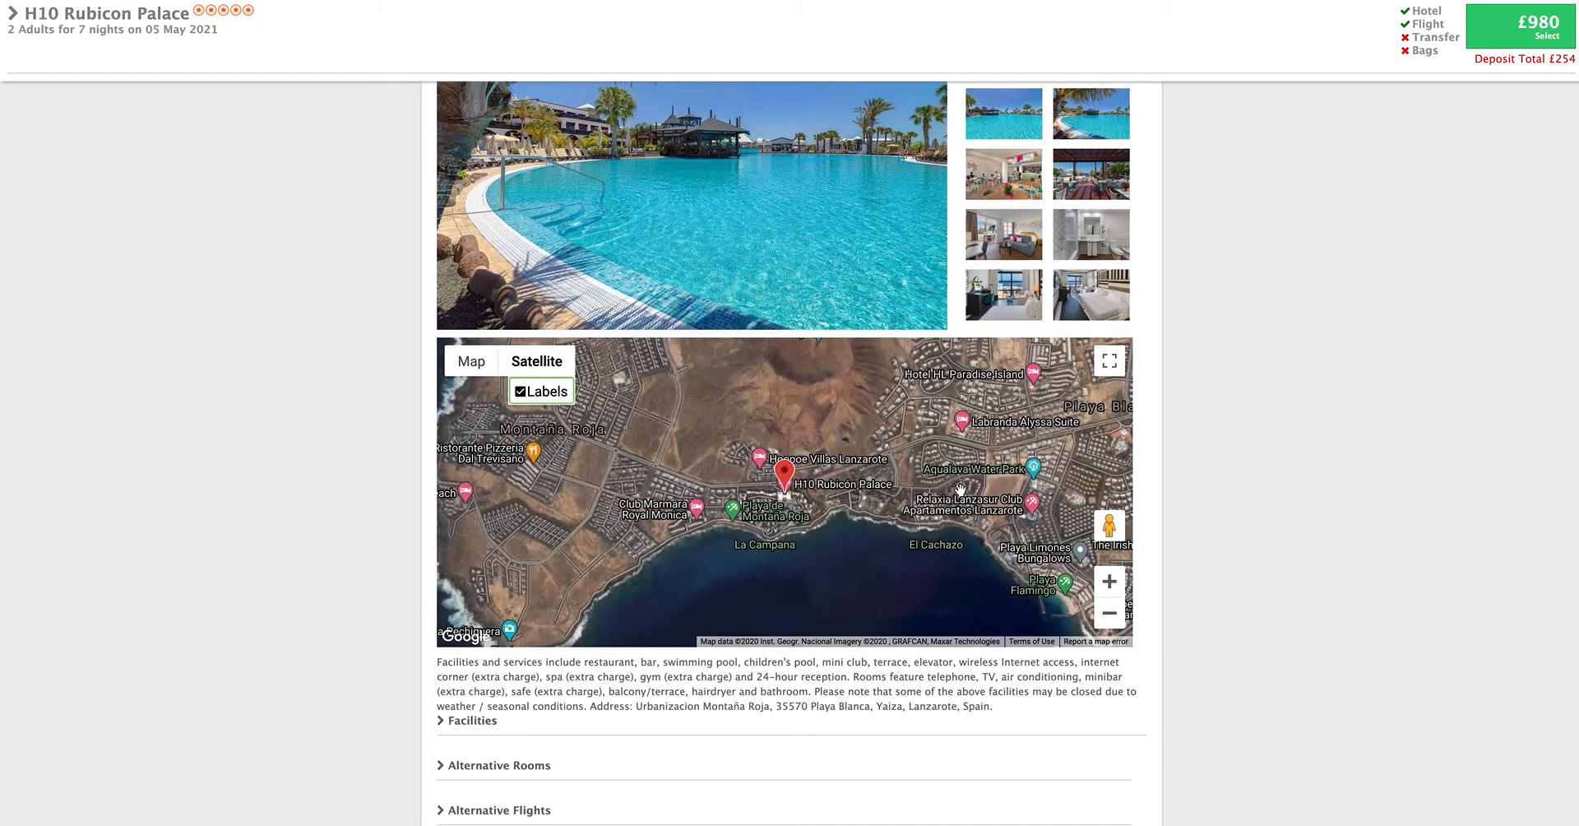
- Open Street View beside the hotel and explore the surroundings along Av. Faro Pechiguera
drag(1112, 520, 775, 472)
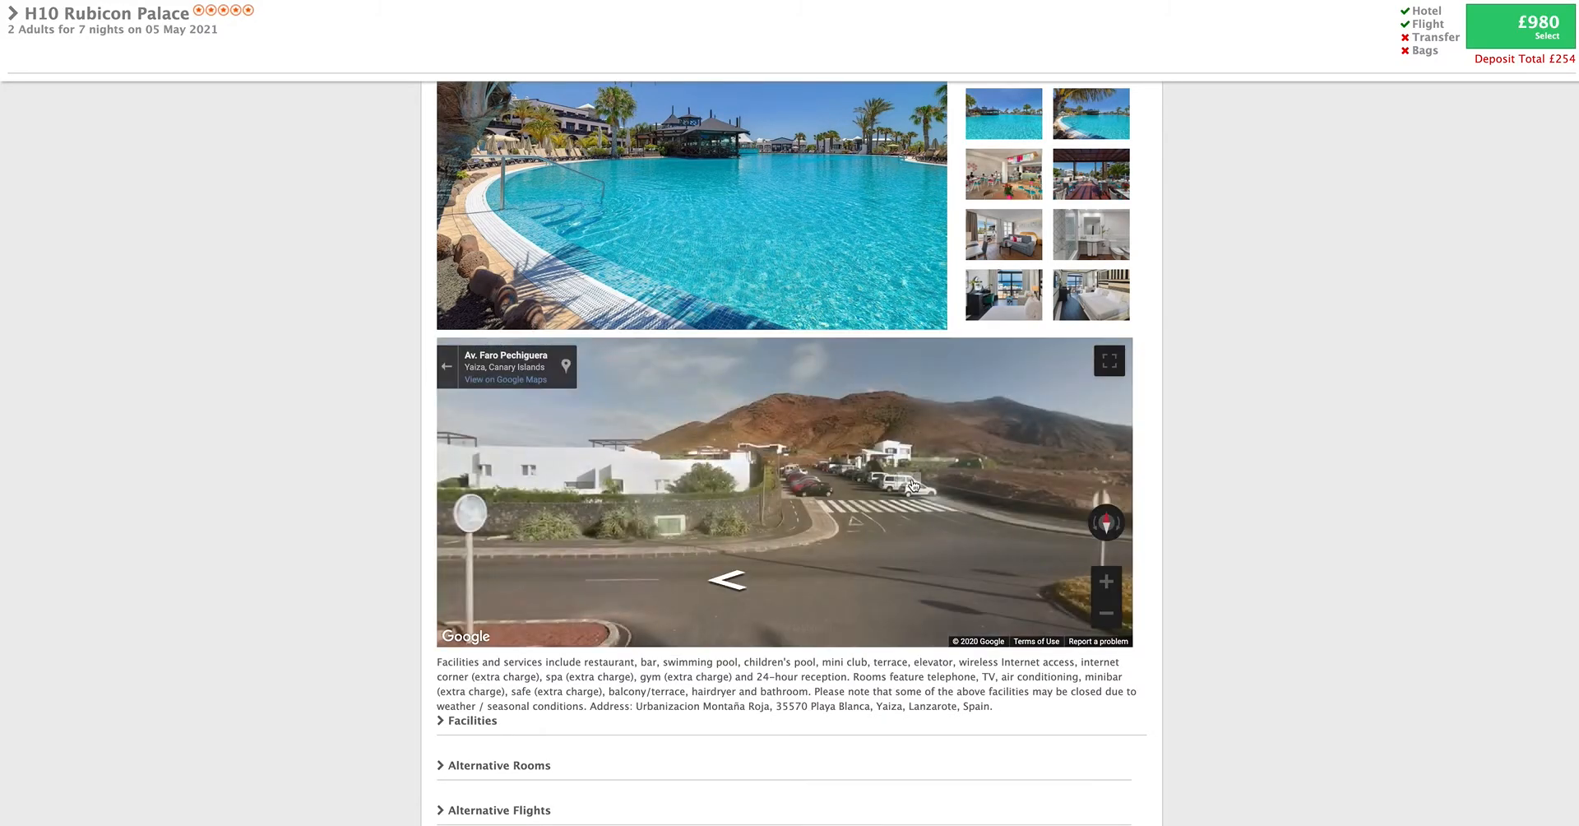
drag(682, 485, 580, 485)
mouse_move(1001, 484)
mouse_down()
mouse_move(637, 484)
mouse_move(775, 478)
mouse_move(773, 500)
mouse_up()
click(526, 608)
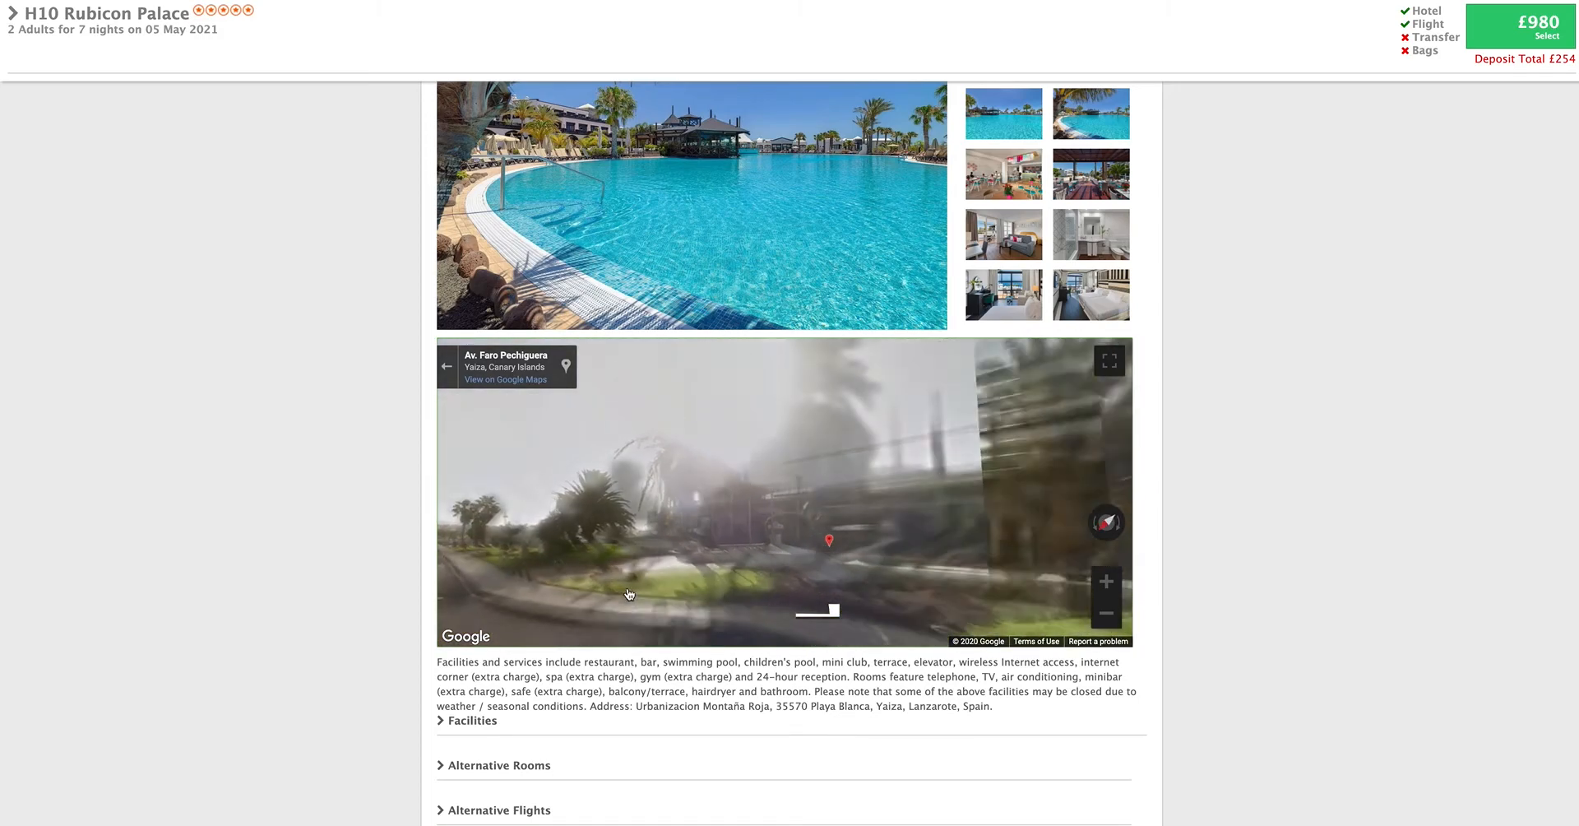
drag(499, 523, 811, 504)
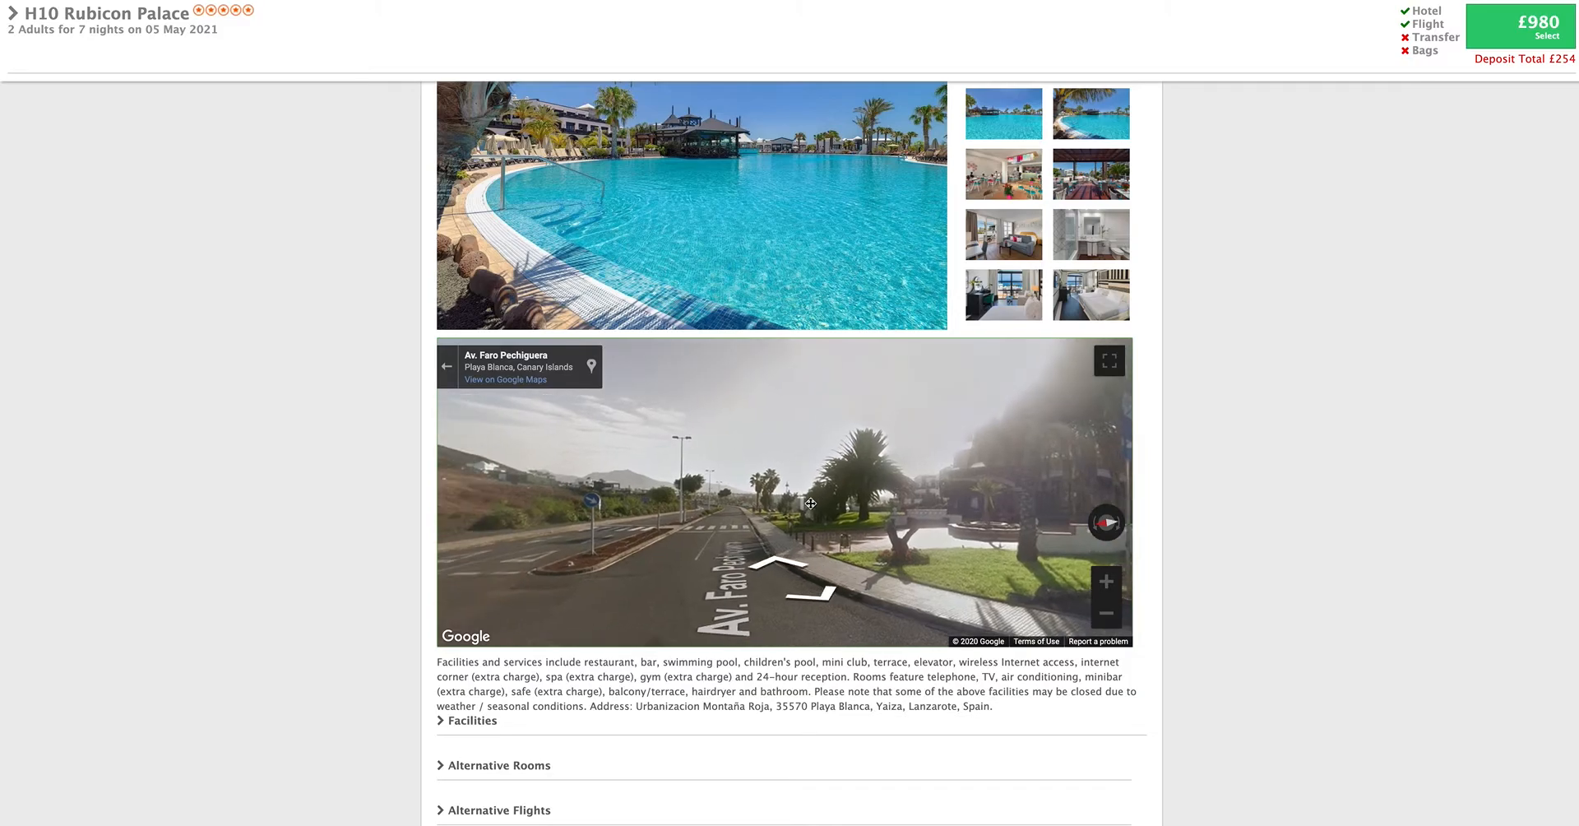
click(734, 520)
click(714, 528)
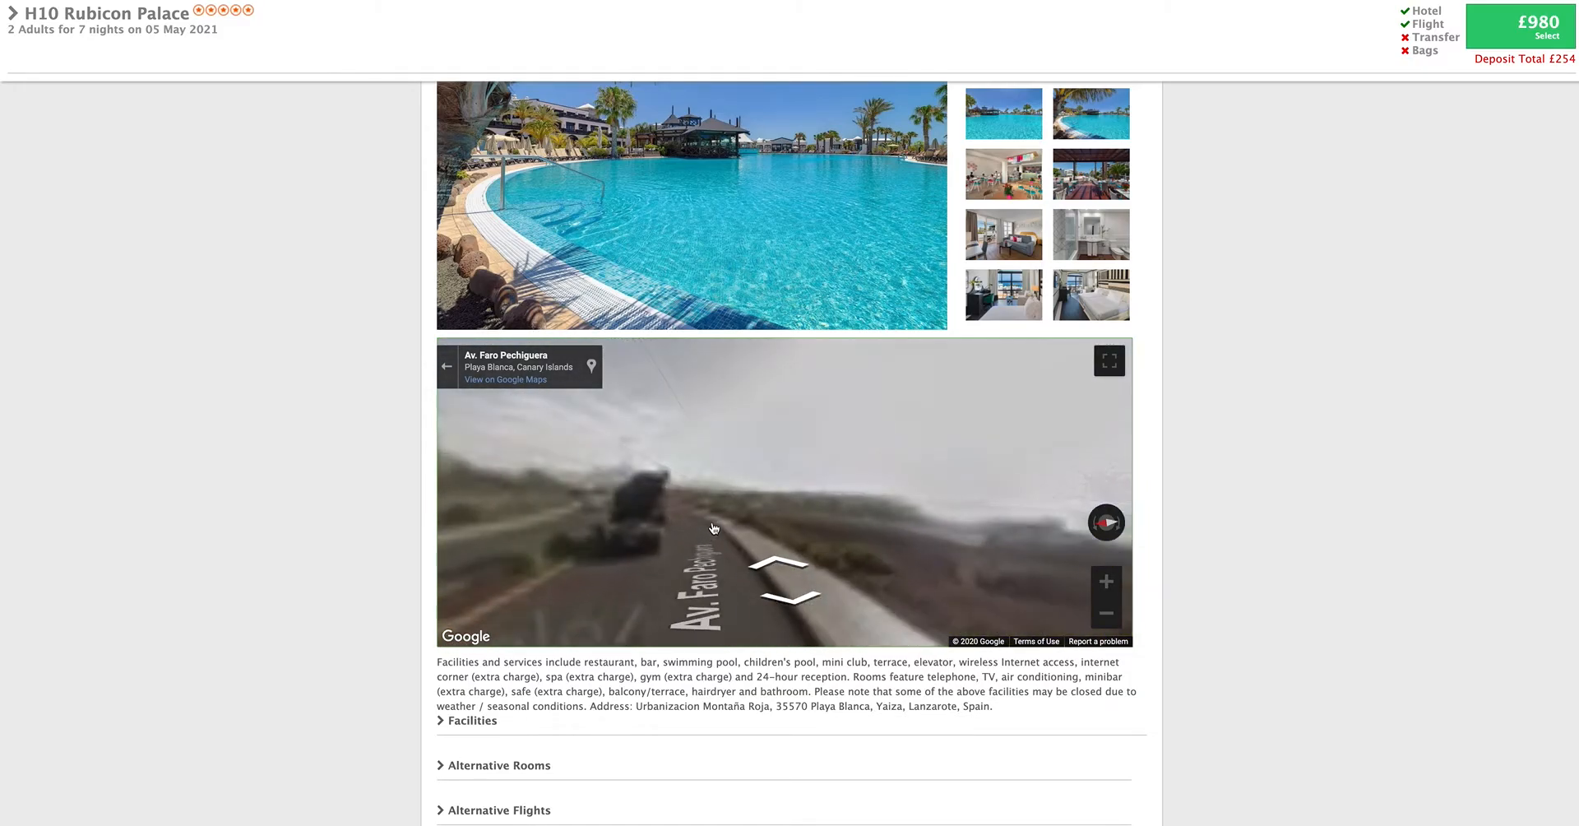
click(712, 531)
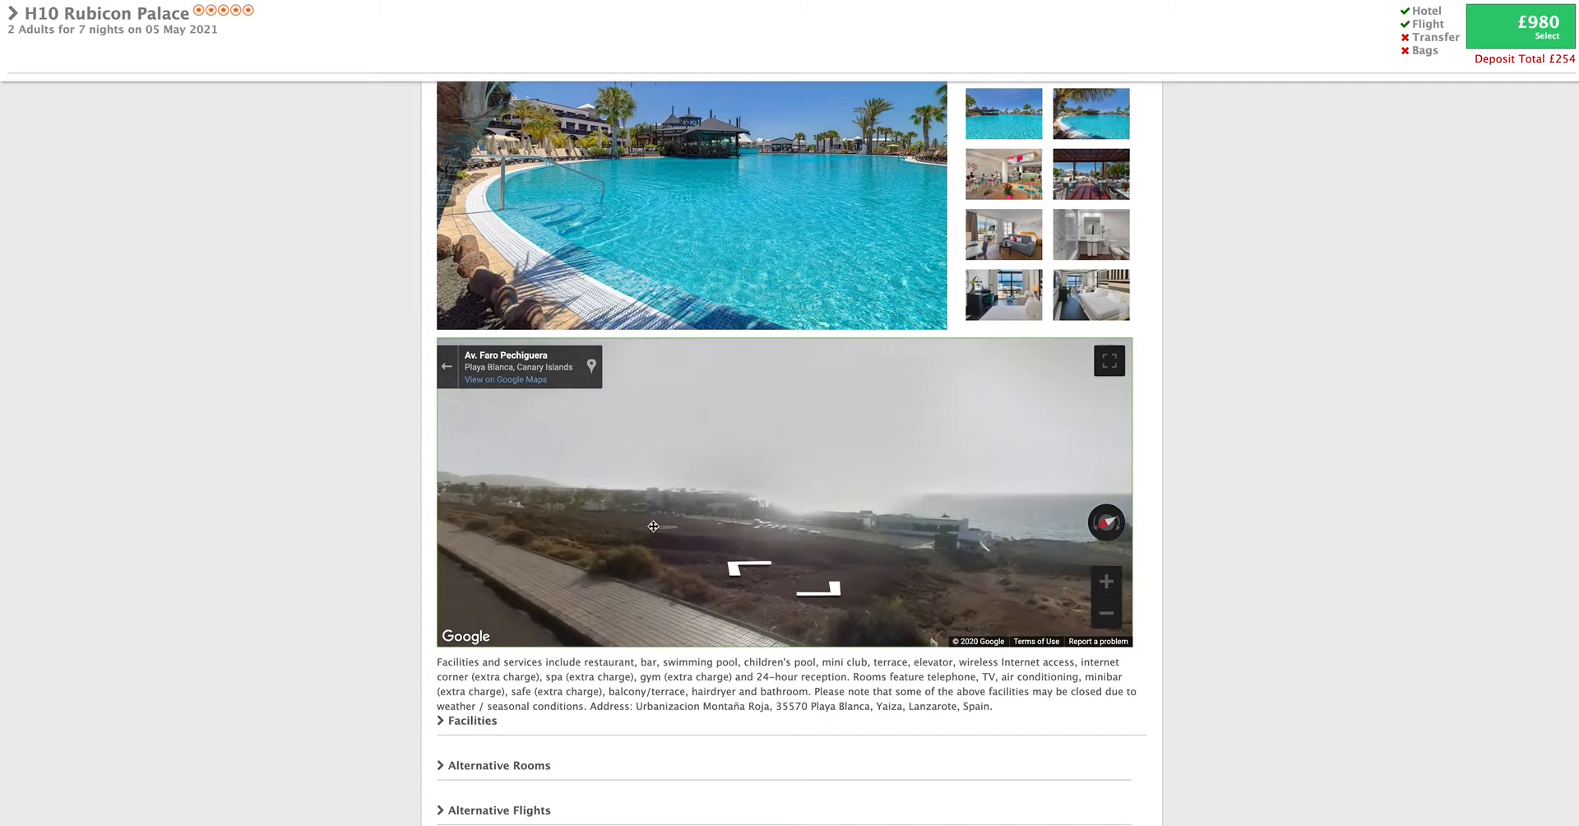
drag(926, 520, 699, 512)
drag(972, 512, 797, 510)
drag(971, 514, 765, 515)
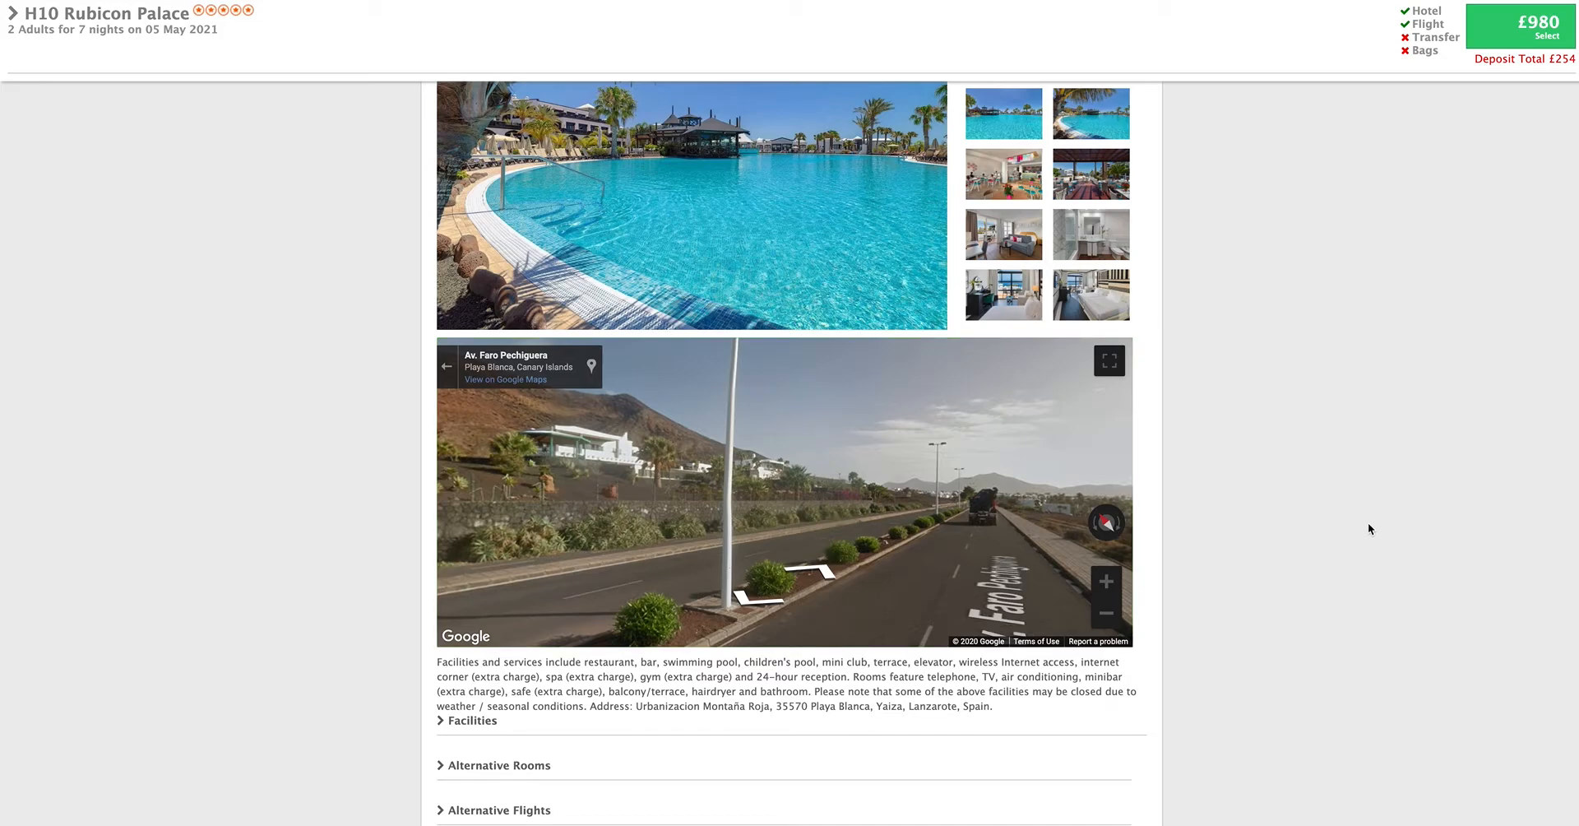
- Add two 23kg hold bags to the H10 Rubicon Palace package's flight extras
scroll(1368, 526, down, 5)
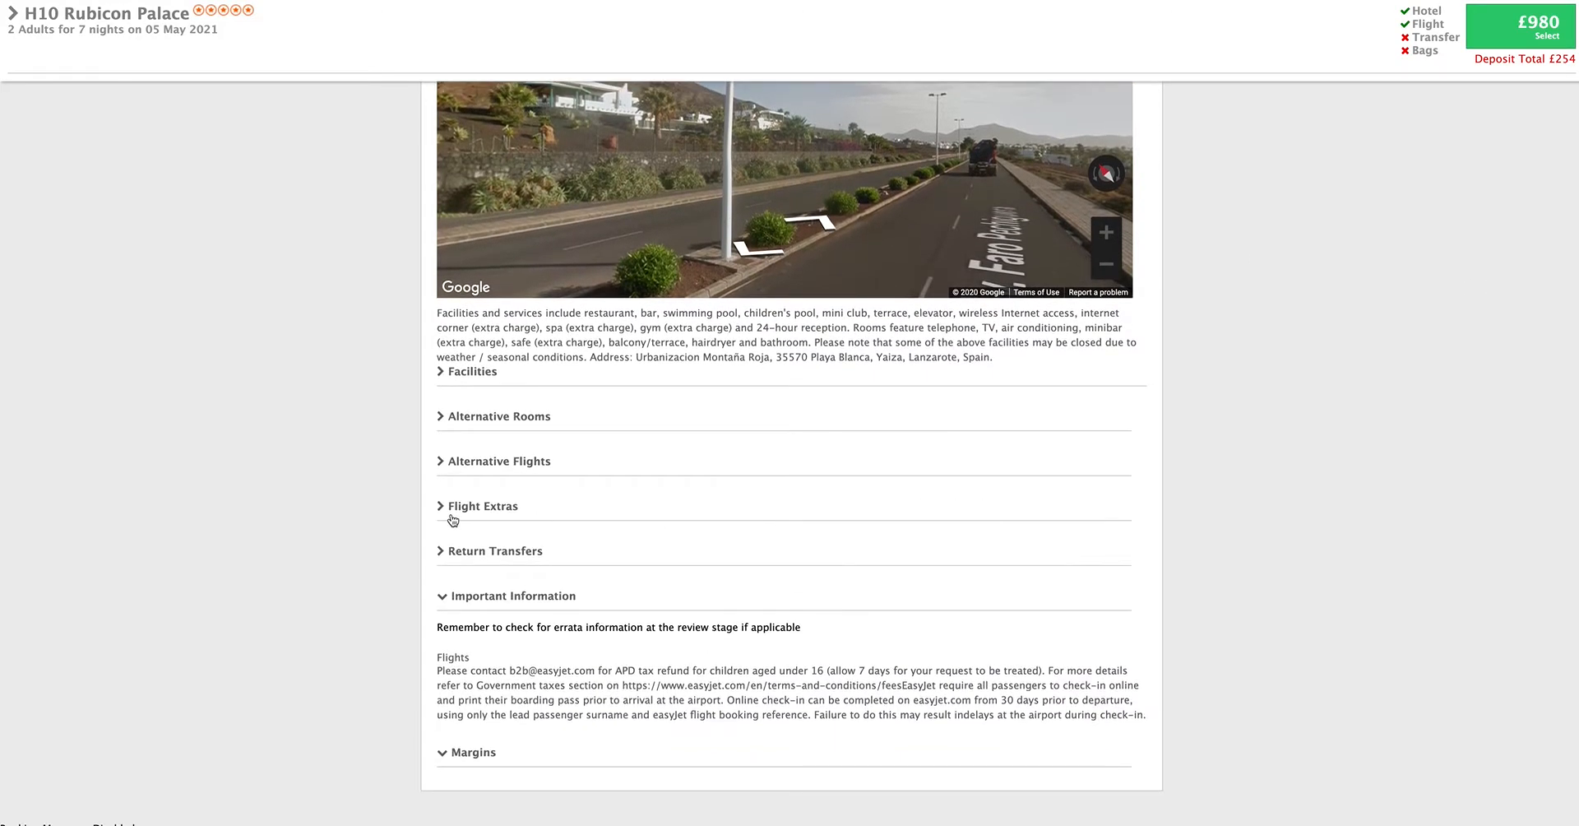
click(479, 512)
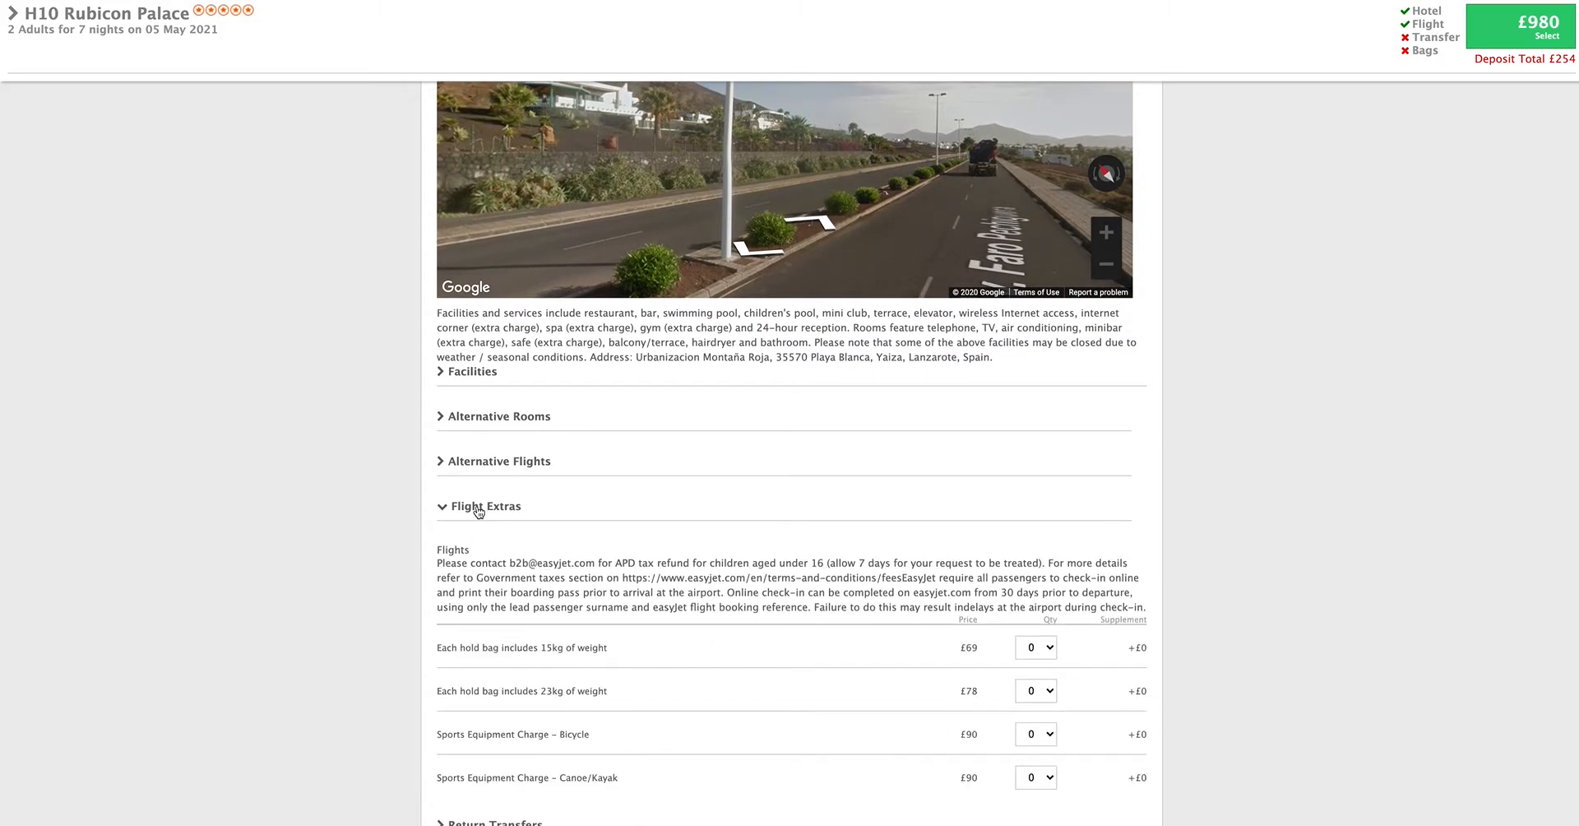
click(1032, 695)
key(Return)
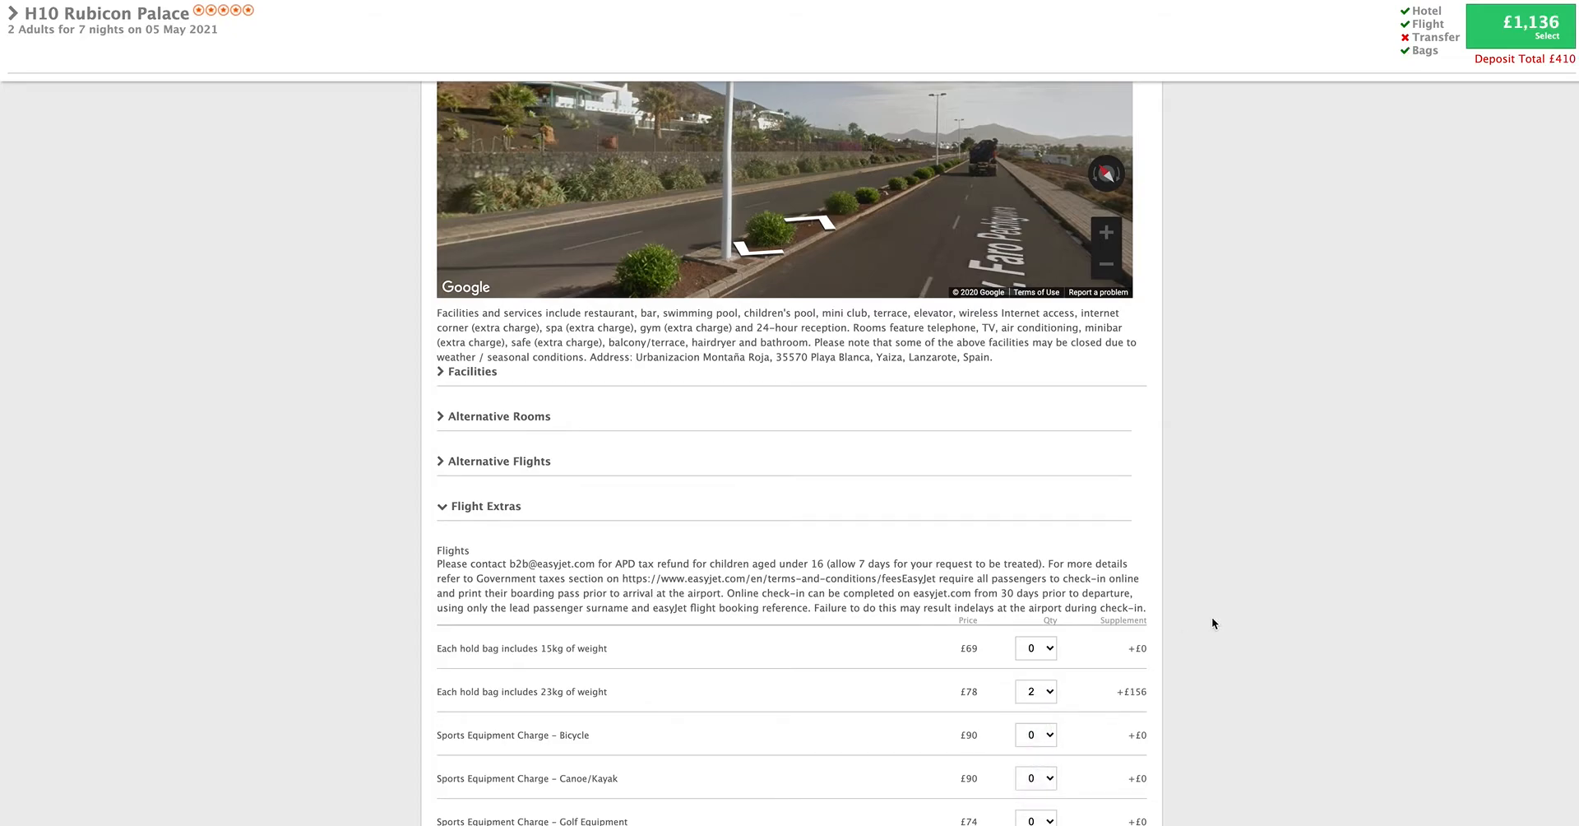
- Add the Shared Standard Shuttle as the package's return transfer
scroll(1211, 617, down, 5)
scroll(1212, 623, down, 2)
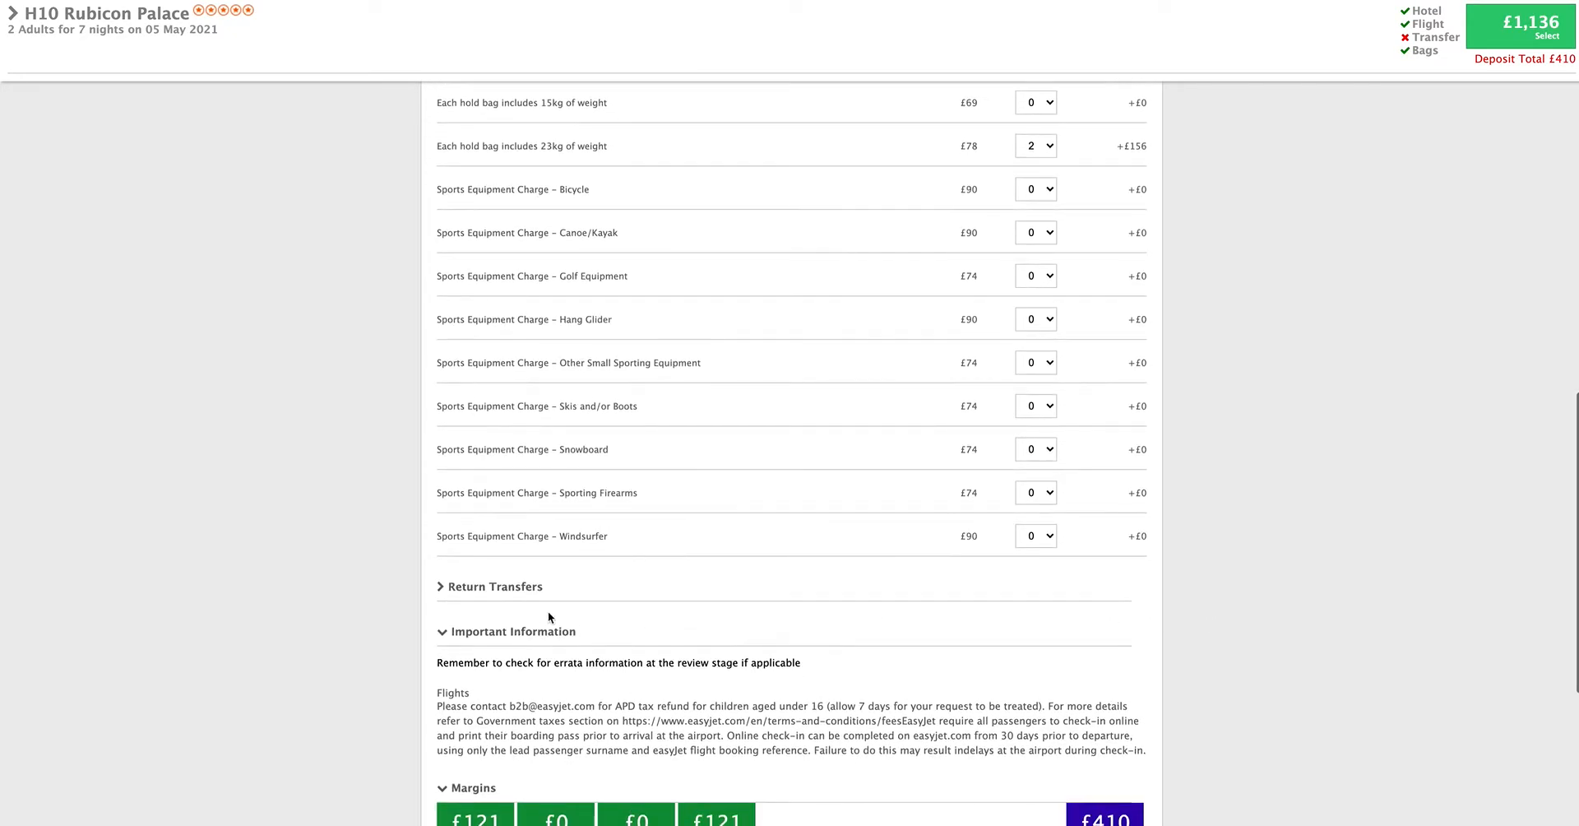
click(518, 549)
scroll(930, 605, down, 1)
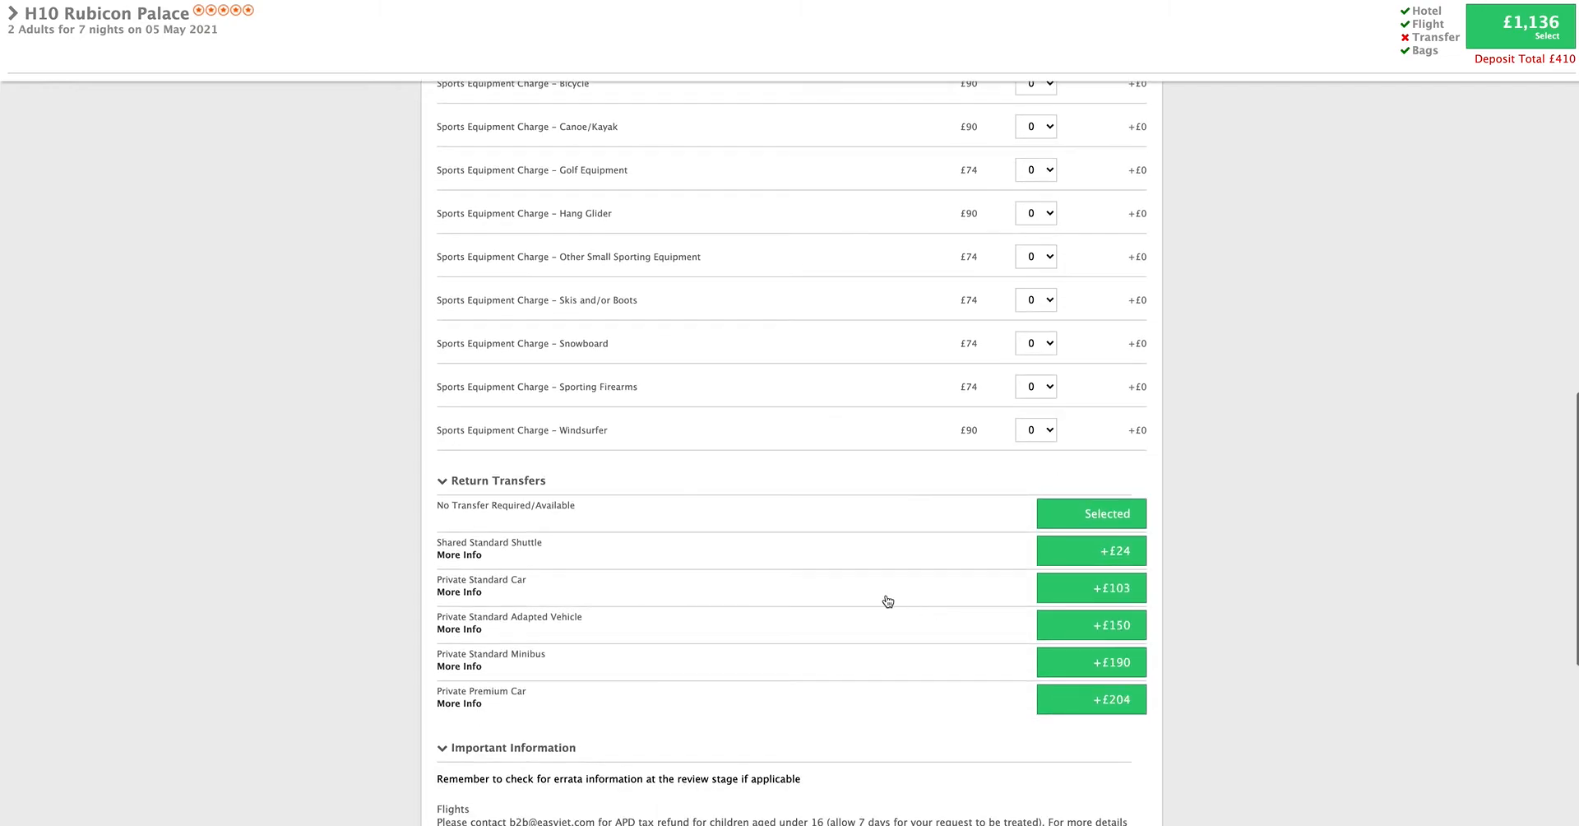
click(1126, 555)
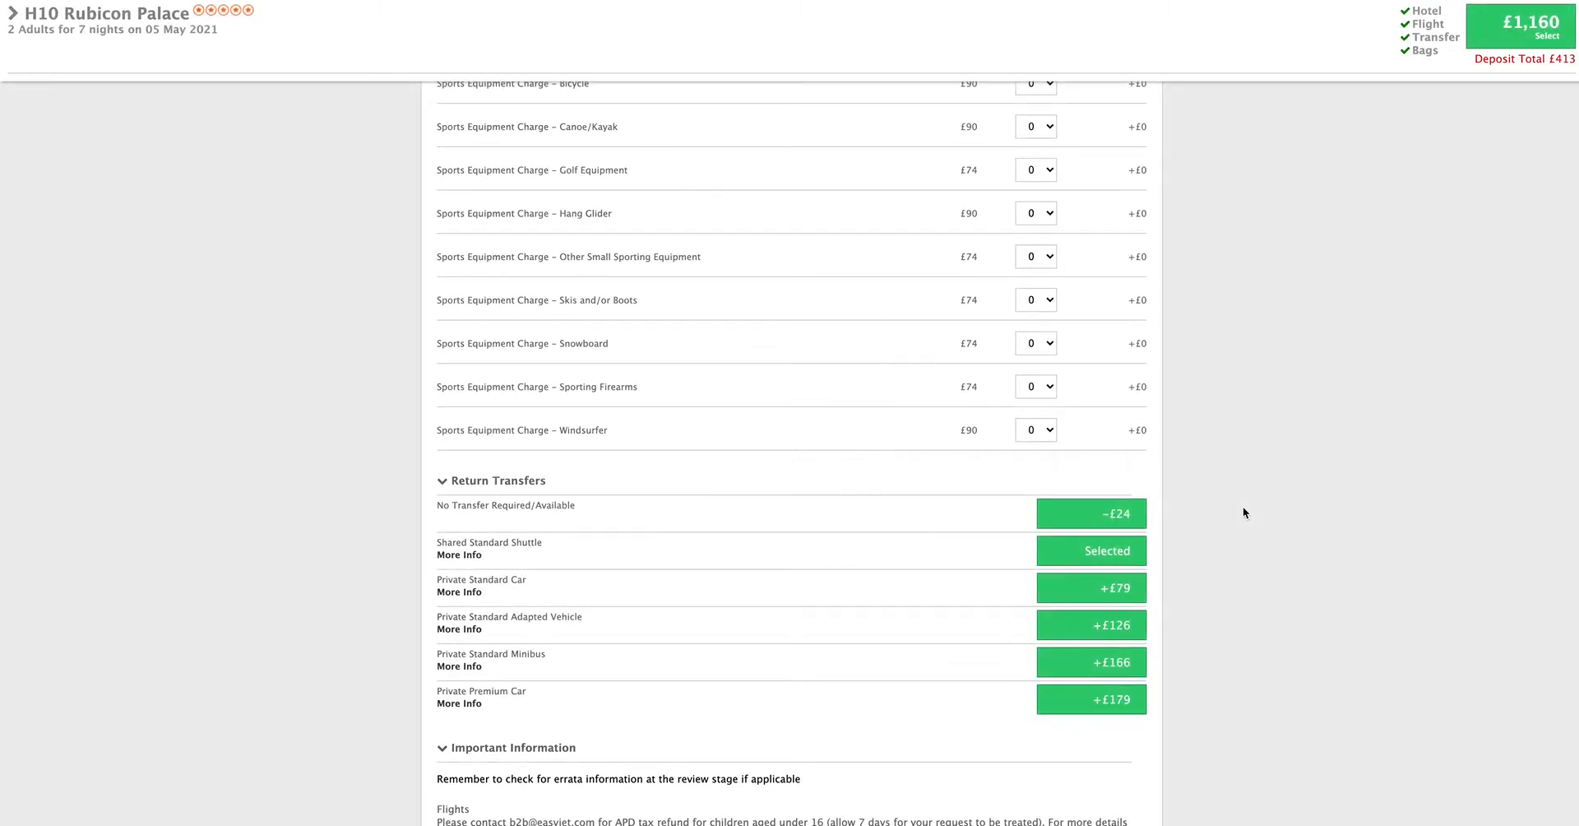
- Accept the customised package and continue to its review, skipping the passenger details because only a quote is wanted
scroll(1252, 506, down, 2)
click(1519, 26)
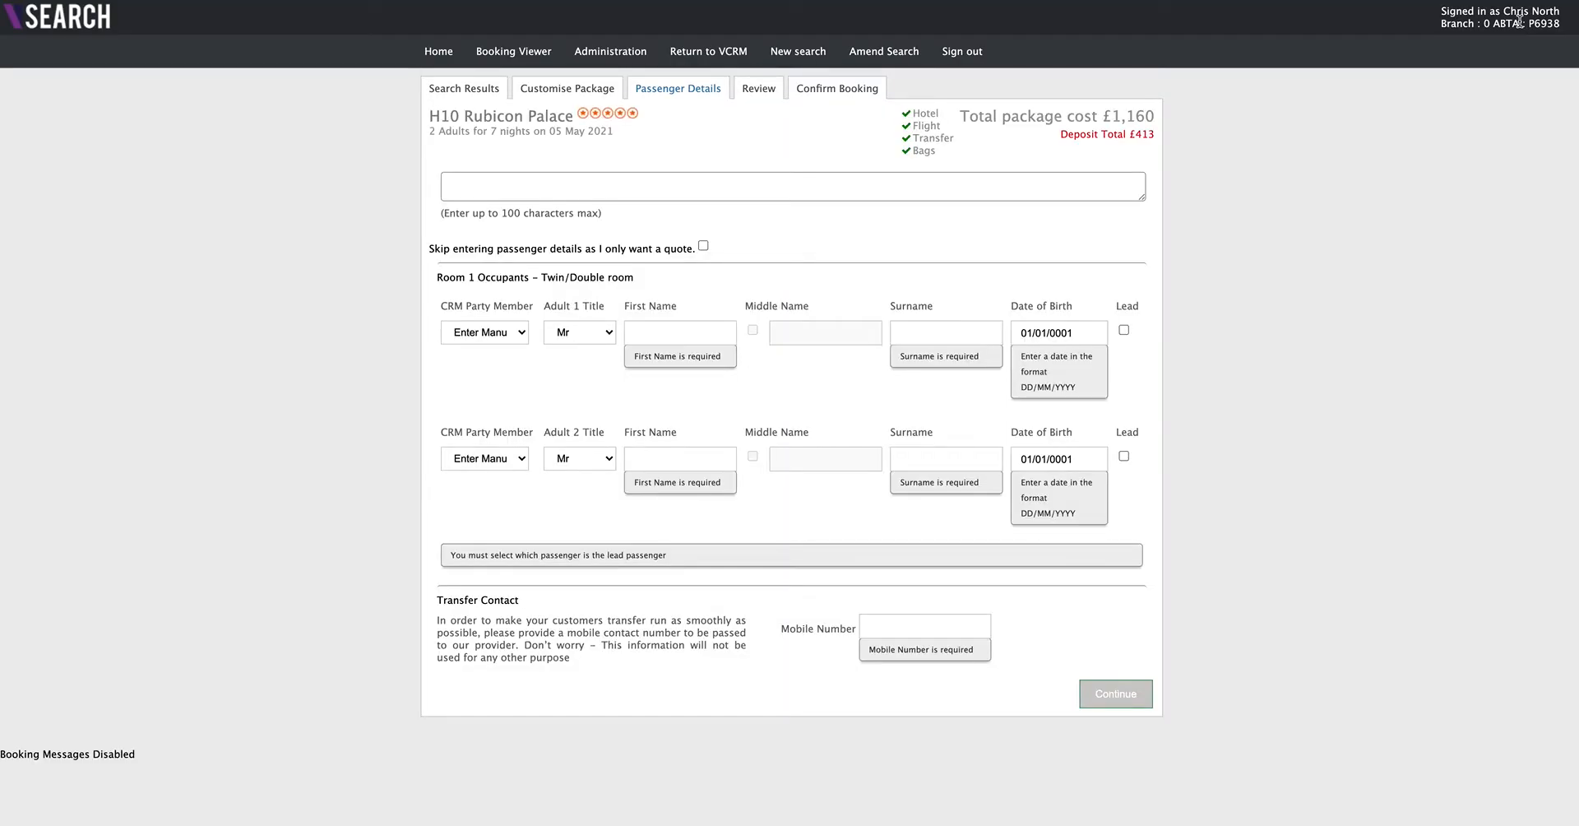
click(518, 333)
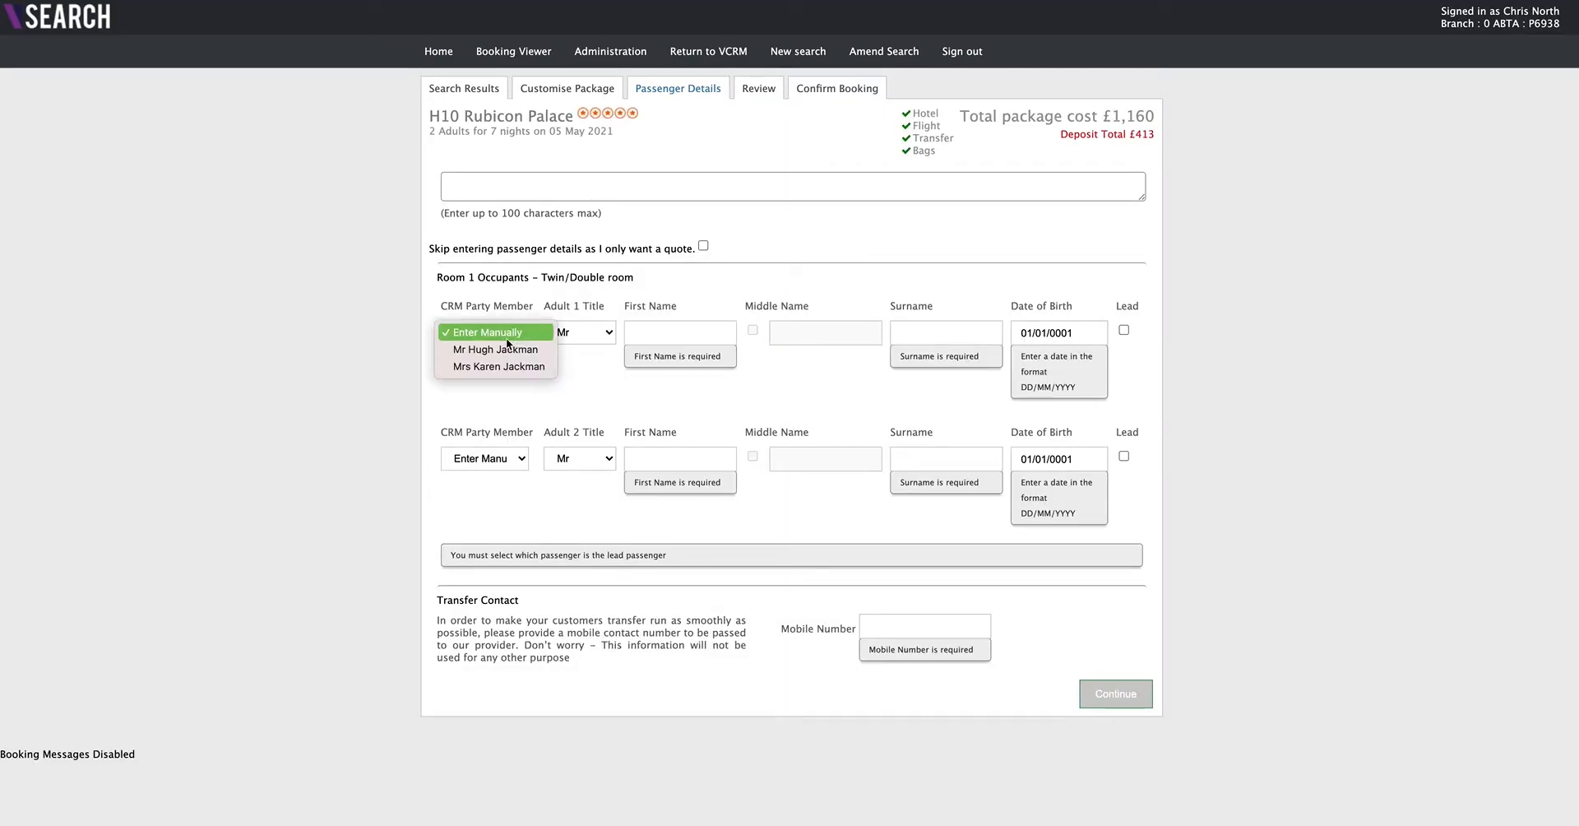
click(359, 346)
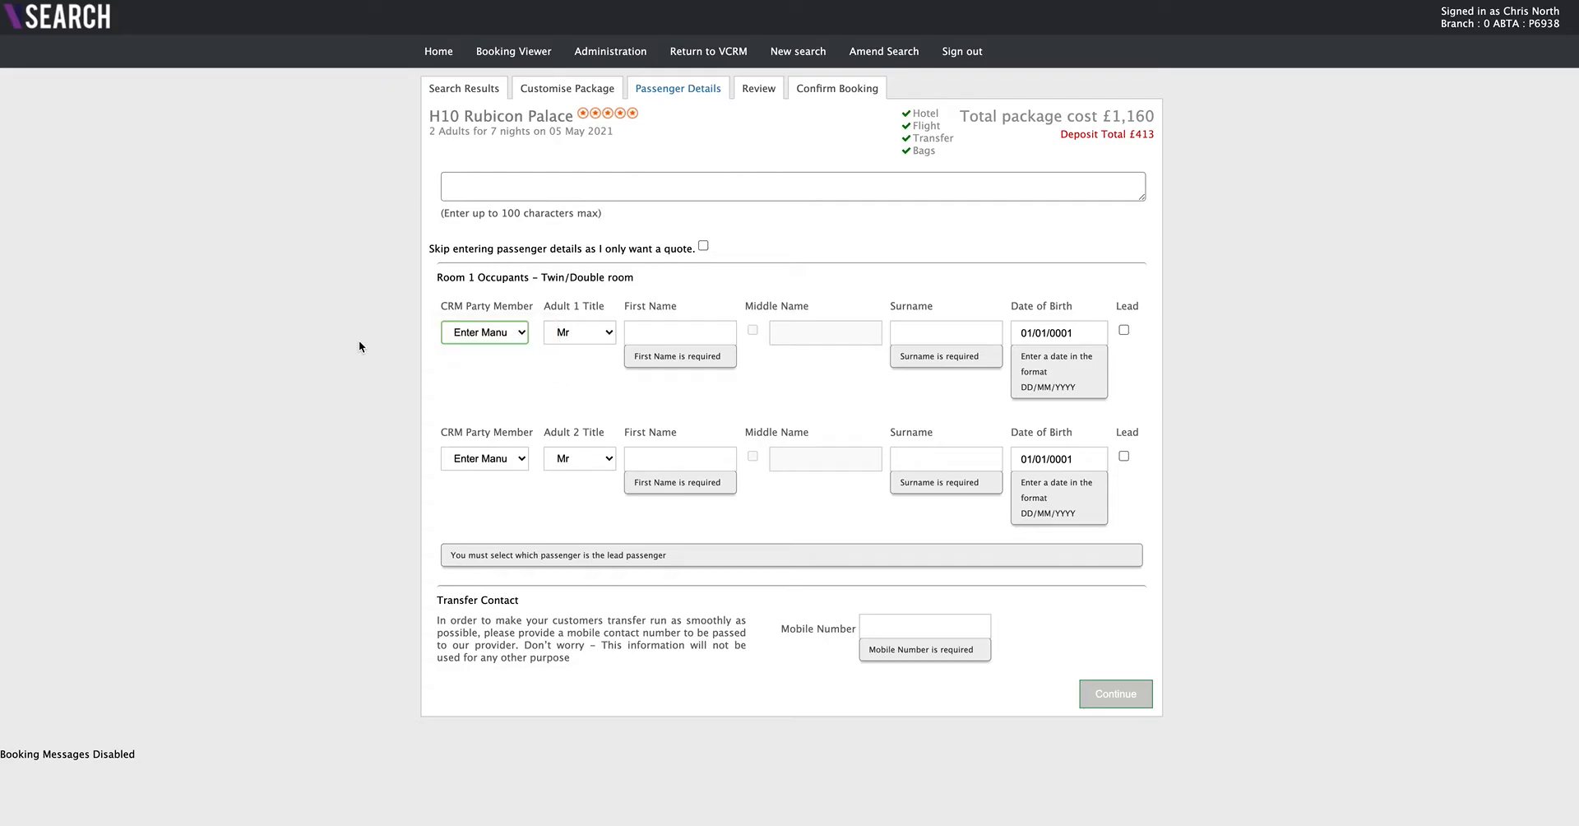
click(703, 245)
click(1128, 275)
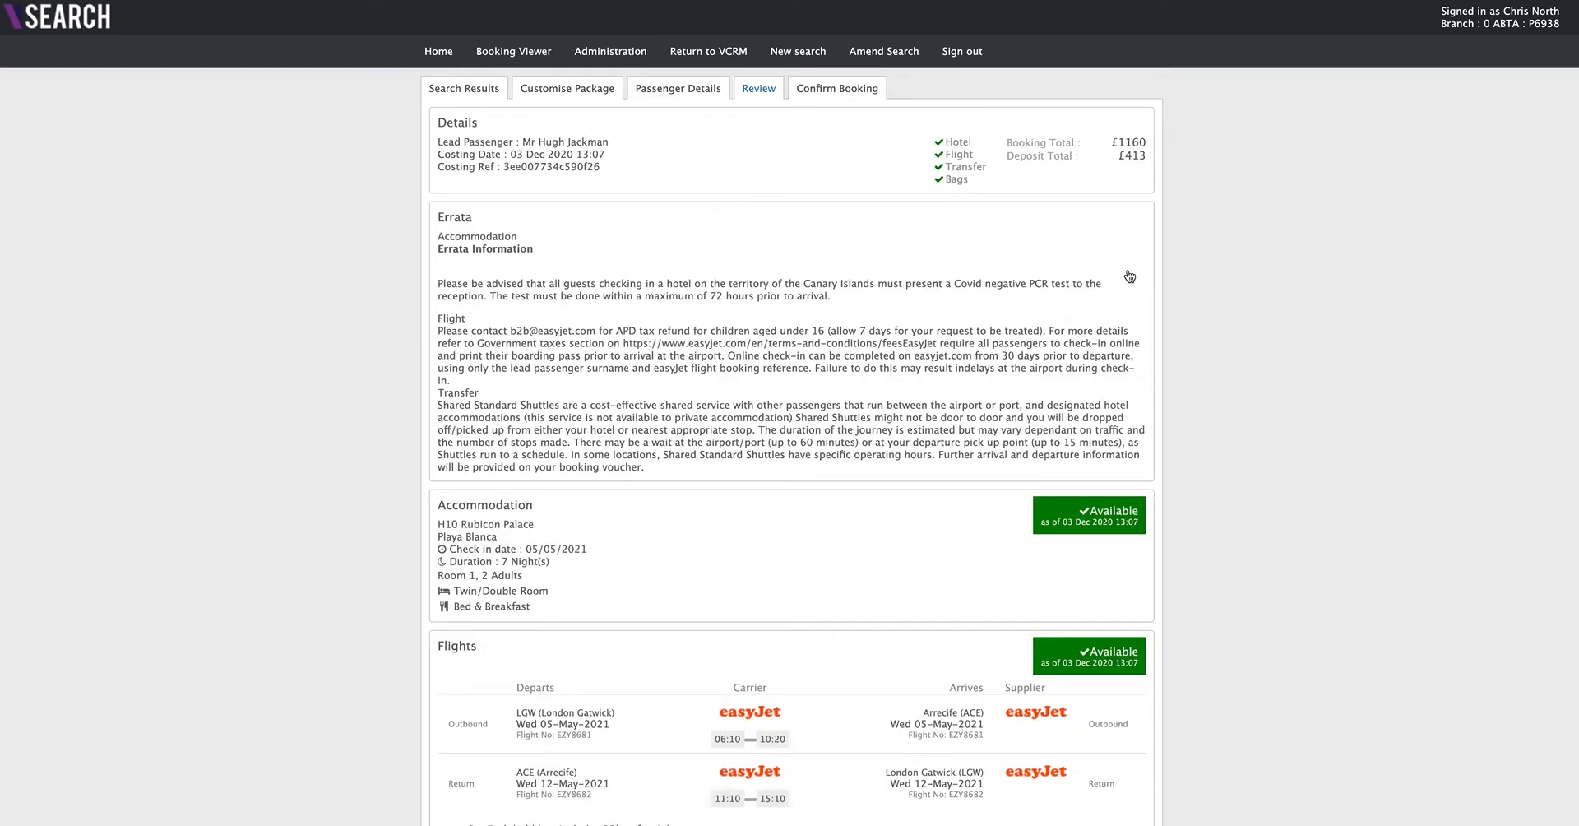
- Check the reviewed costing, return to VCRM and open the multi-supplier package of the new Lanzarote quote
scroll(1130, 277, down, 5)
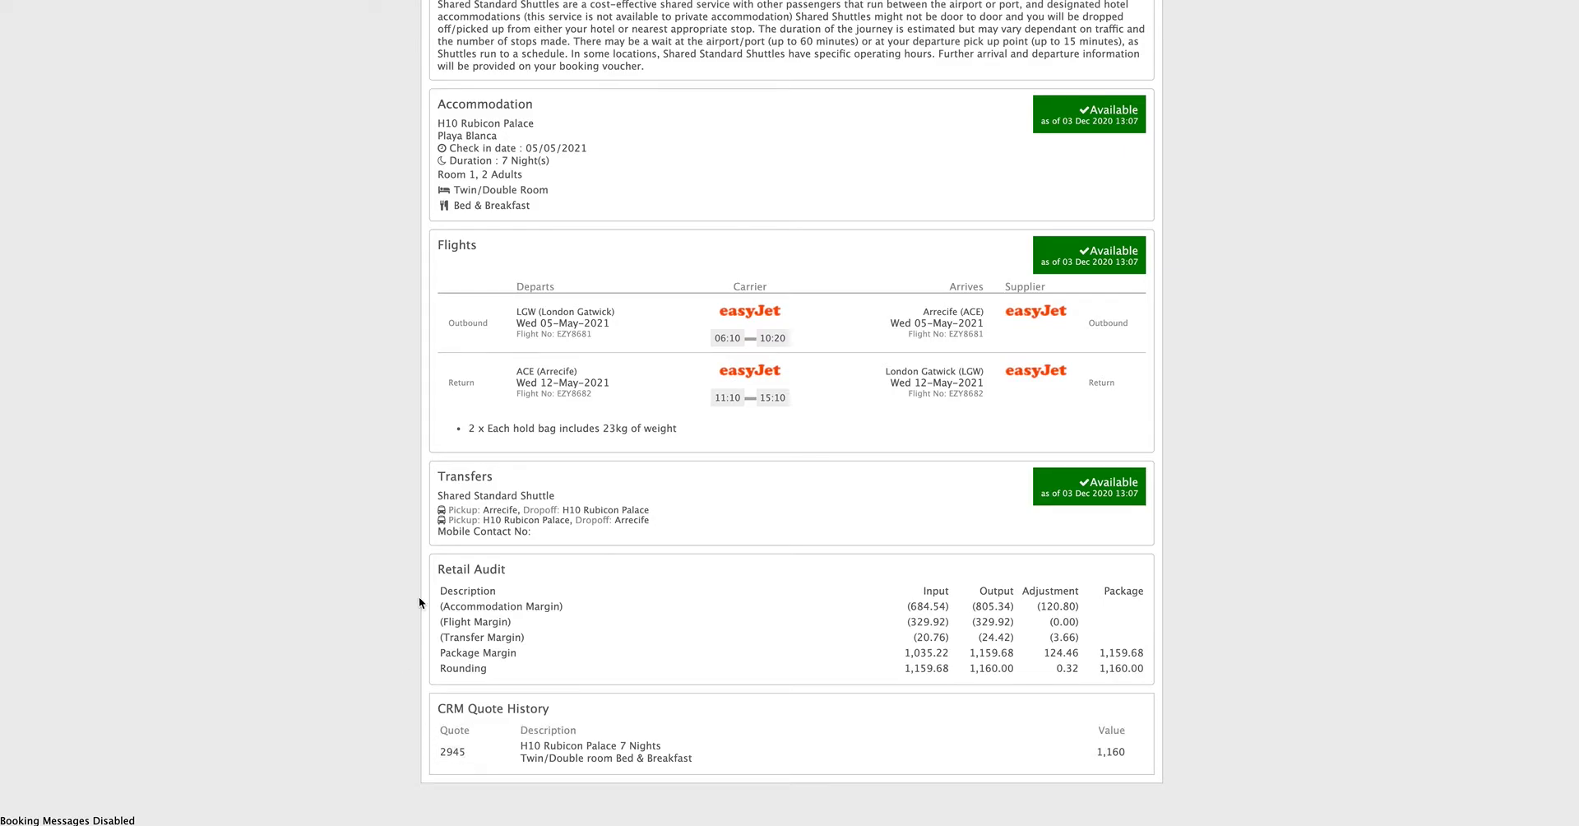
scroll(403, 619, up, 5)
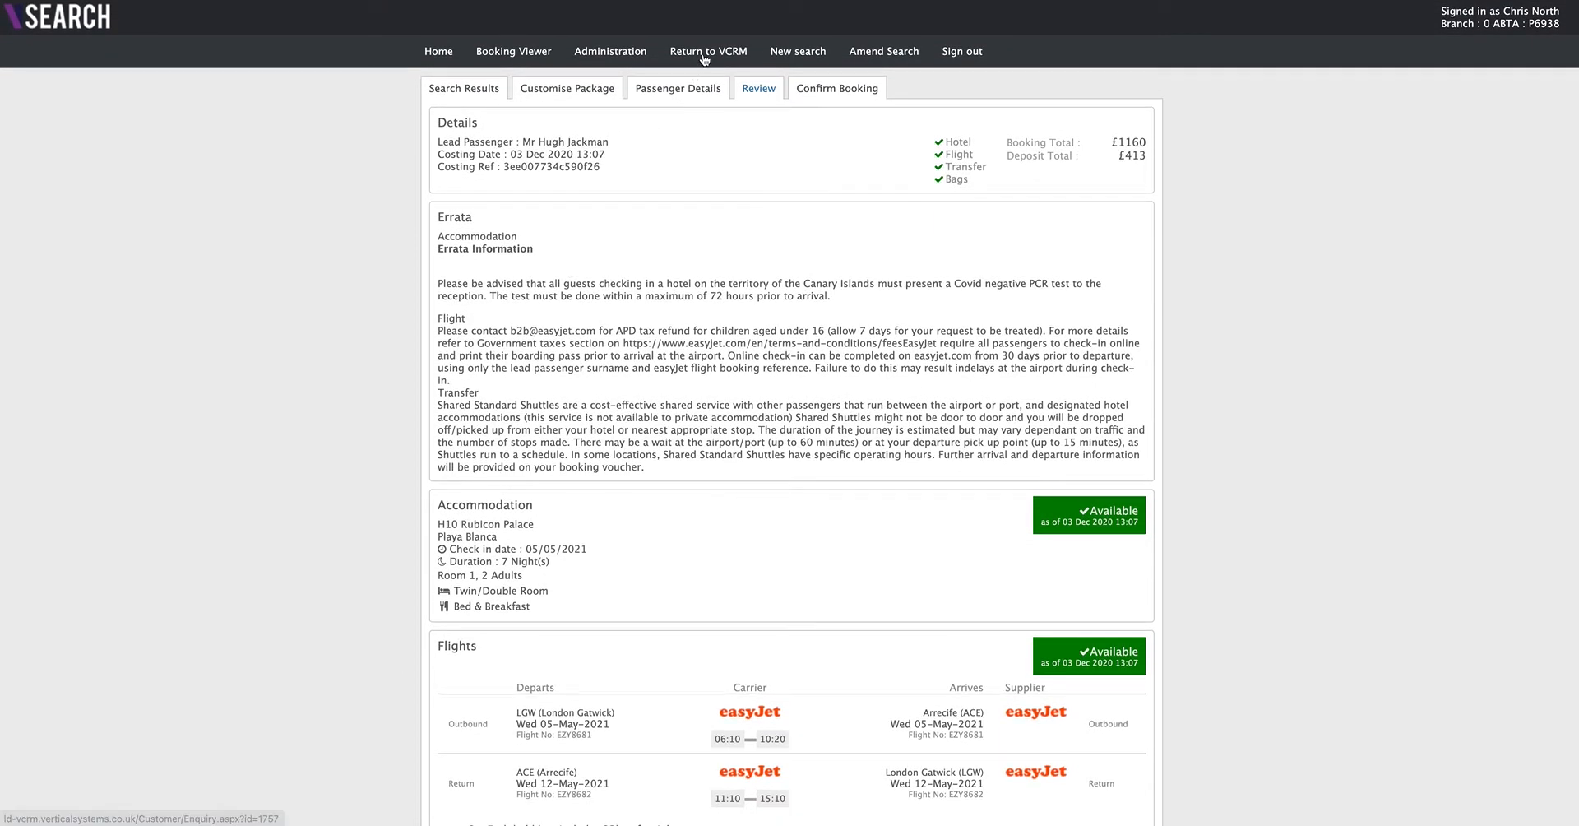
click(704, 54)
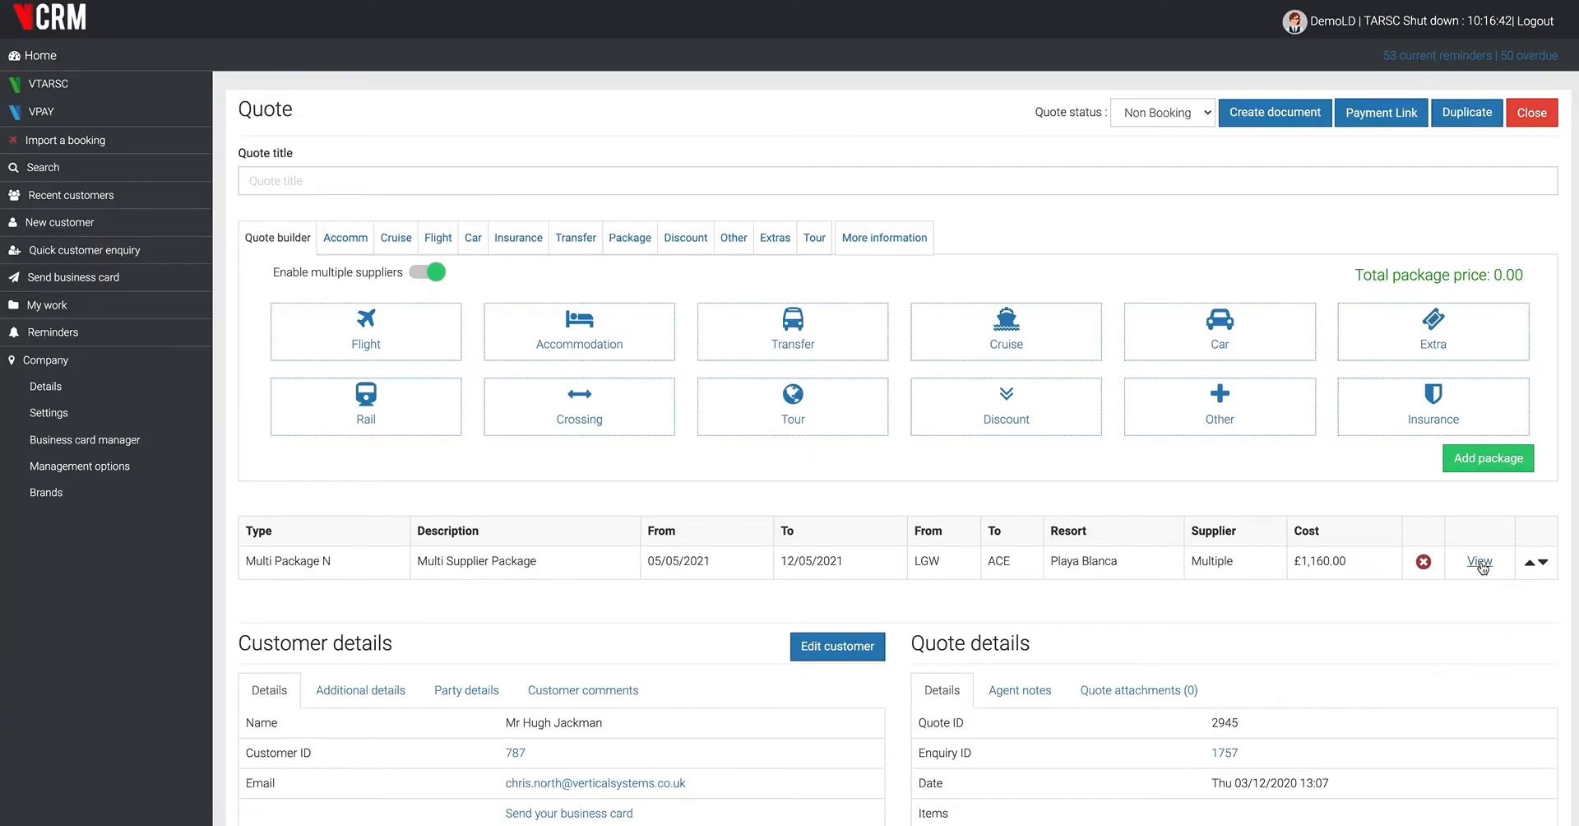
click(1479, 563)
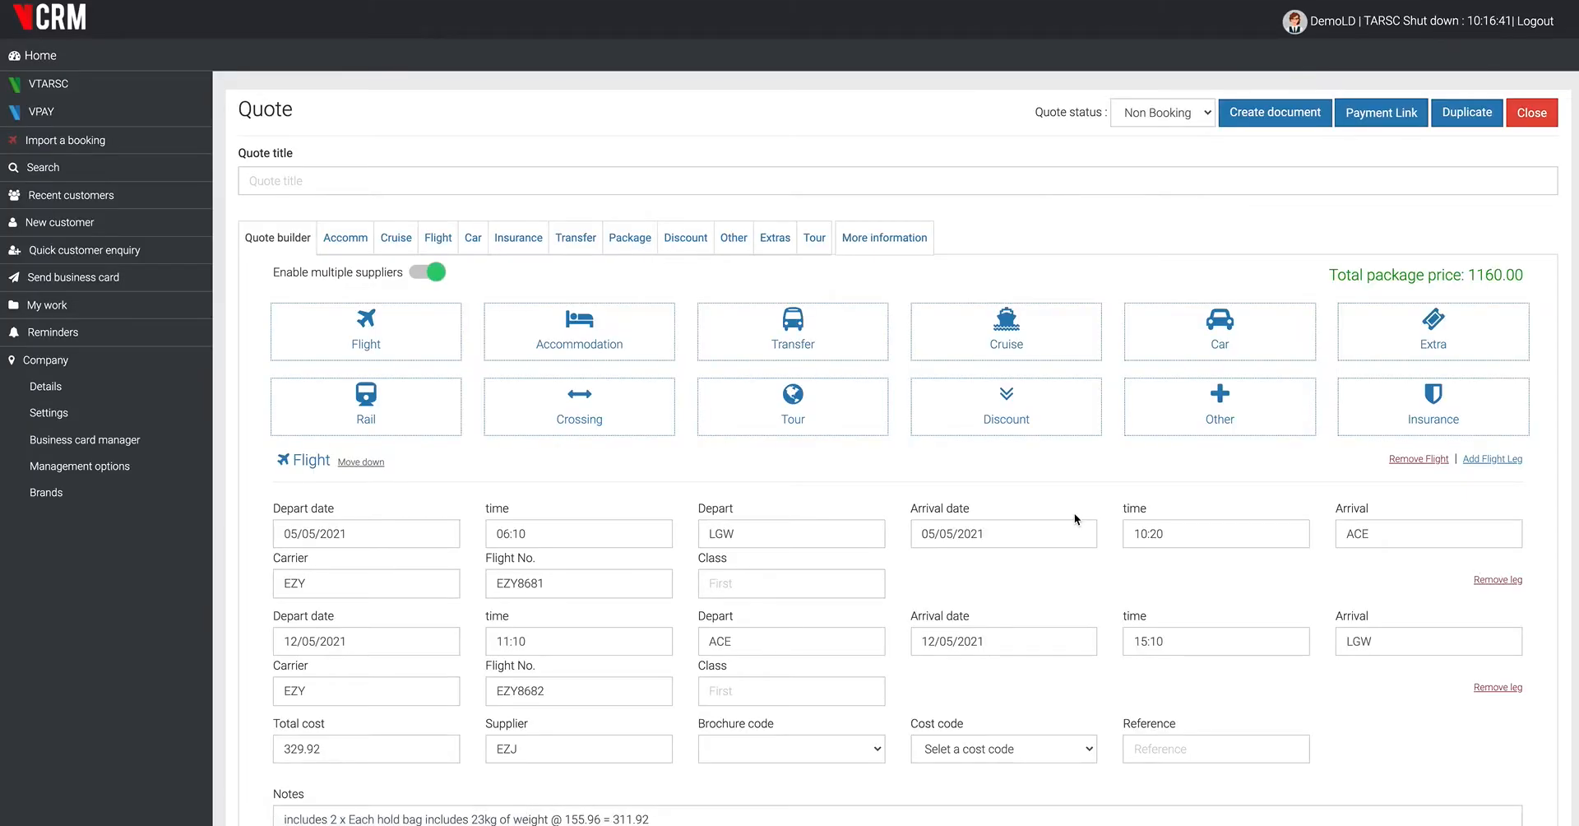
- Examine the flight, accommodation and transfer details imported into the quote builder
scroll(1074, 514, down, 1)
scroll(1074, 511, down, 3)
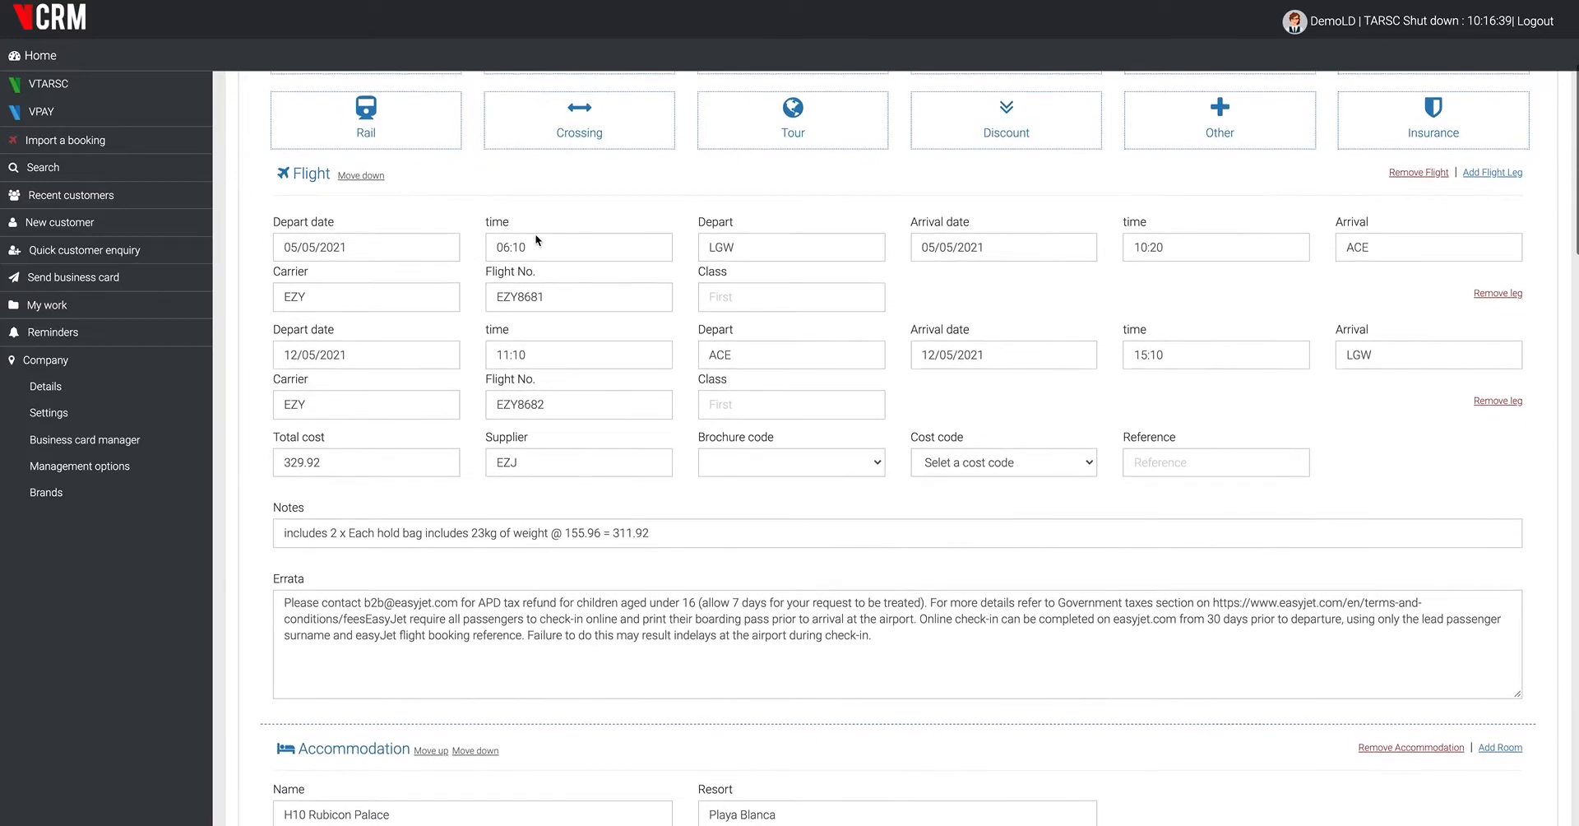
scroll(788, 546, down, 1)
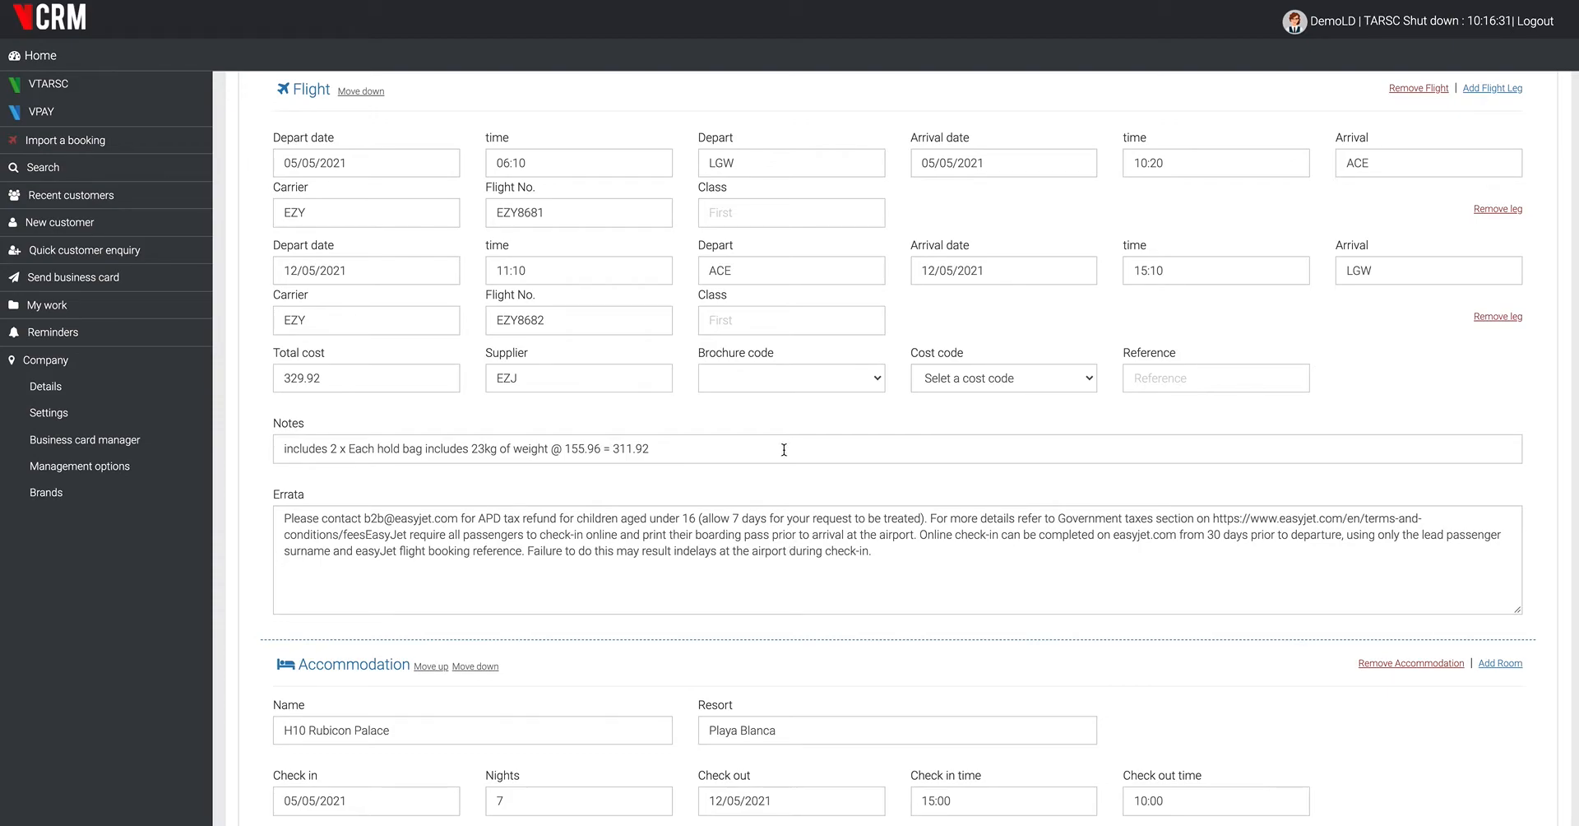
scroll(784, 449, down, 3)
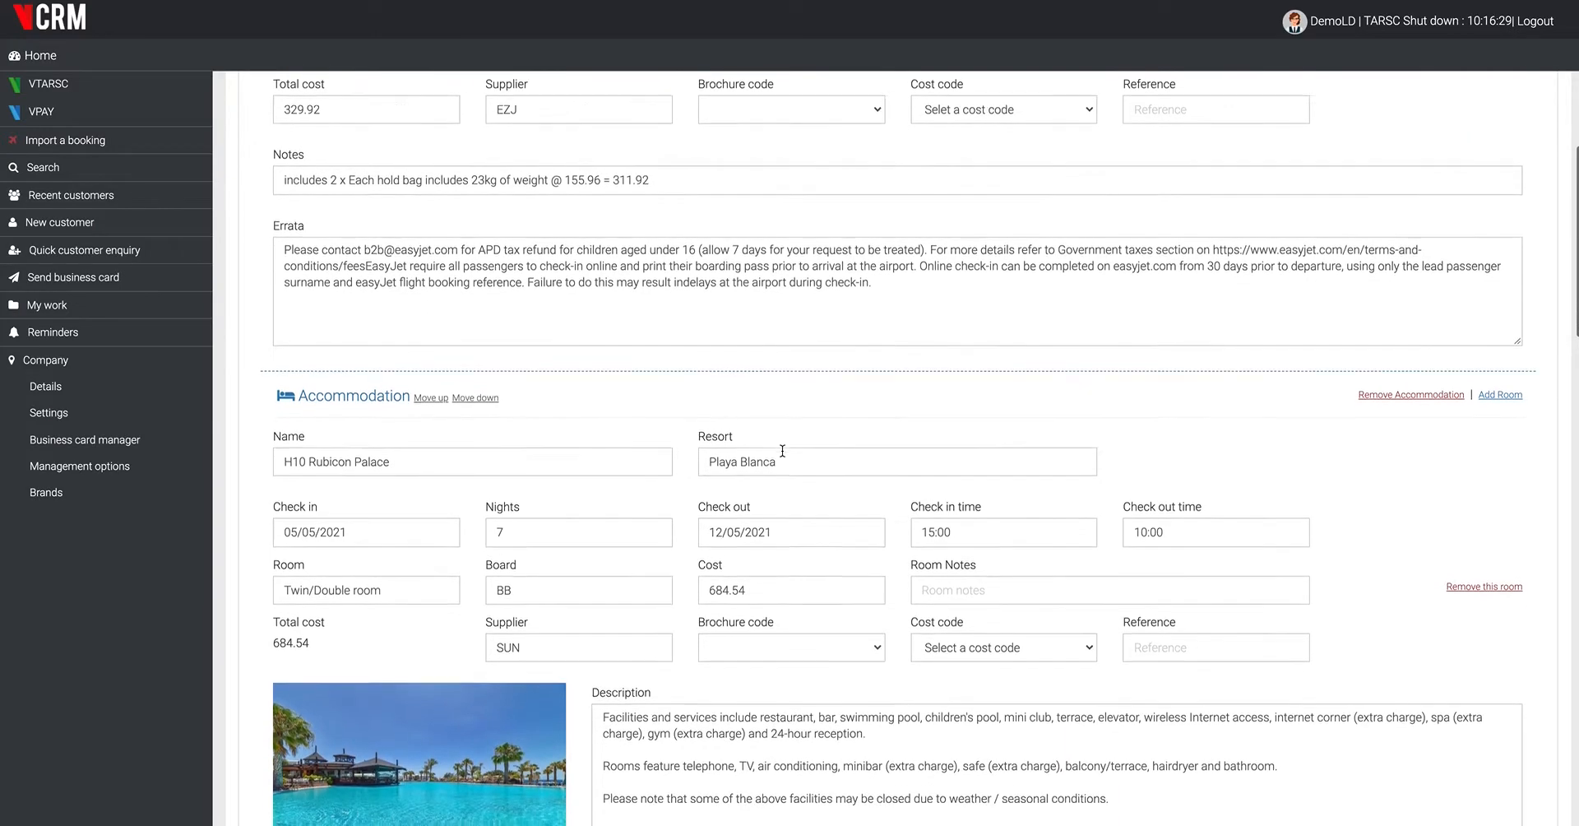
scroll(782, 451, down, 2)
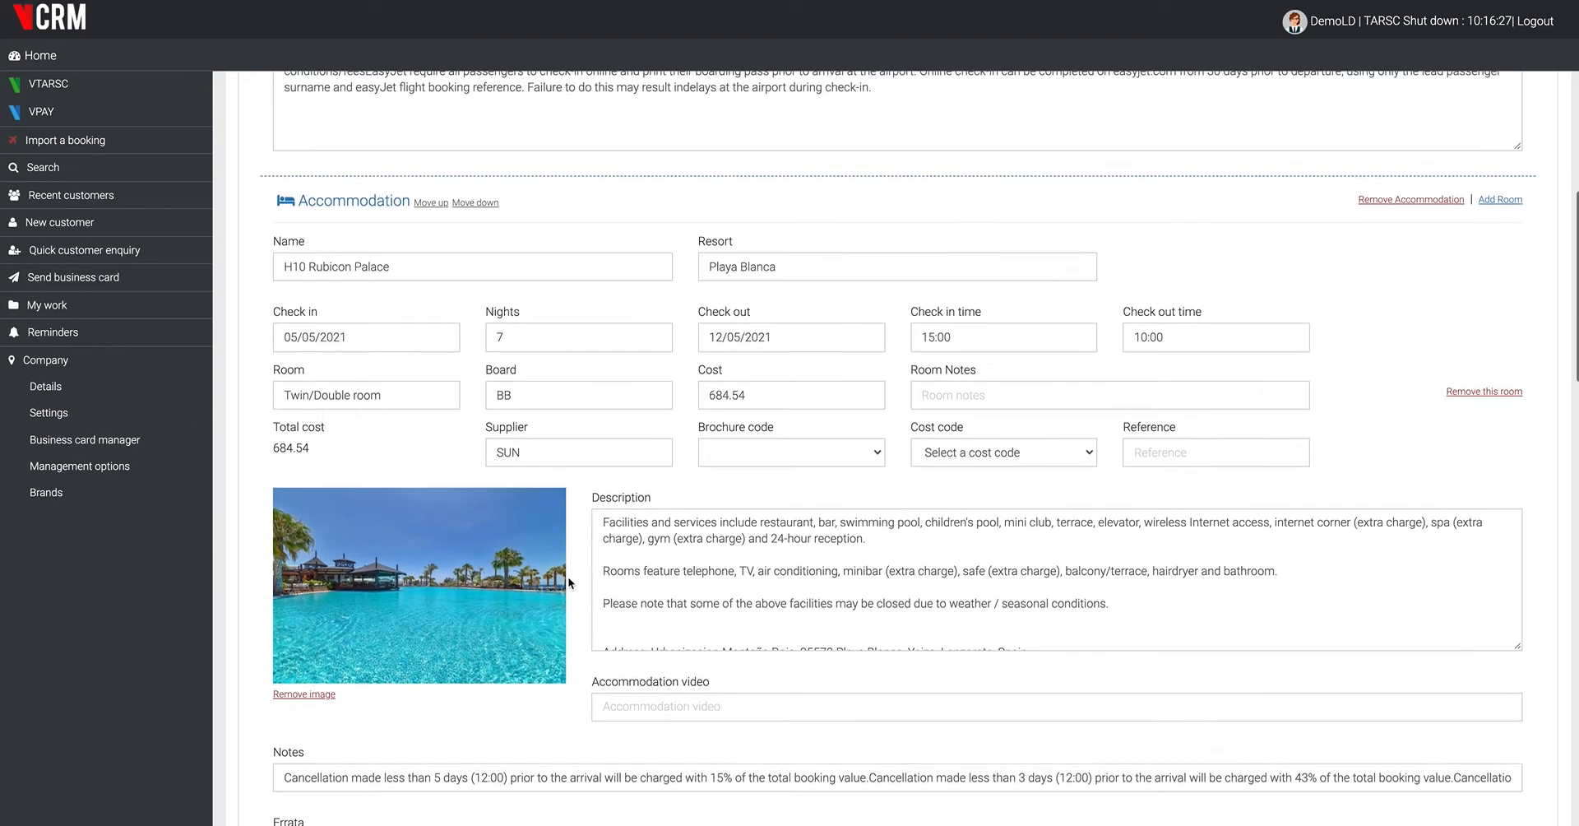
scroll(567, 580, down, 1)
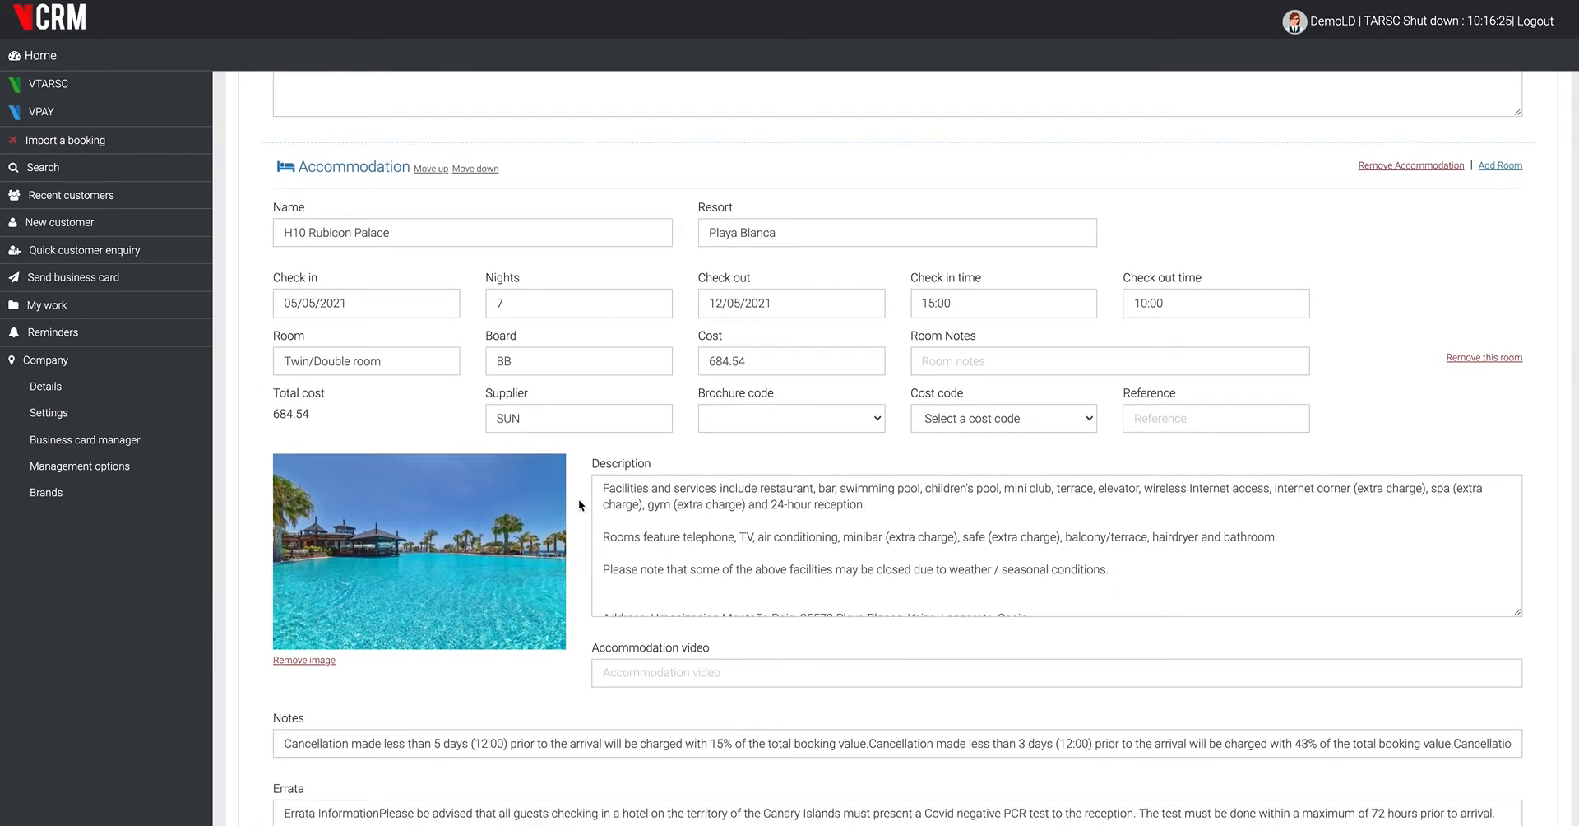
scroll(579, 505, down, 8)
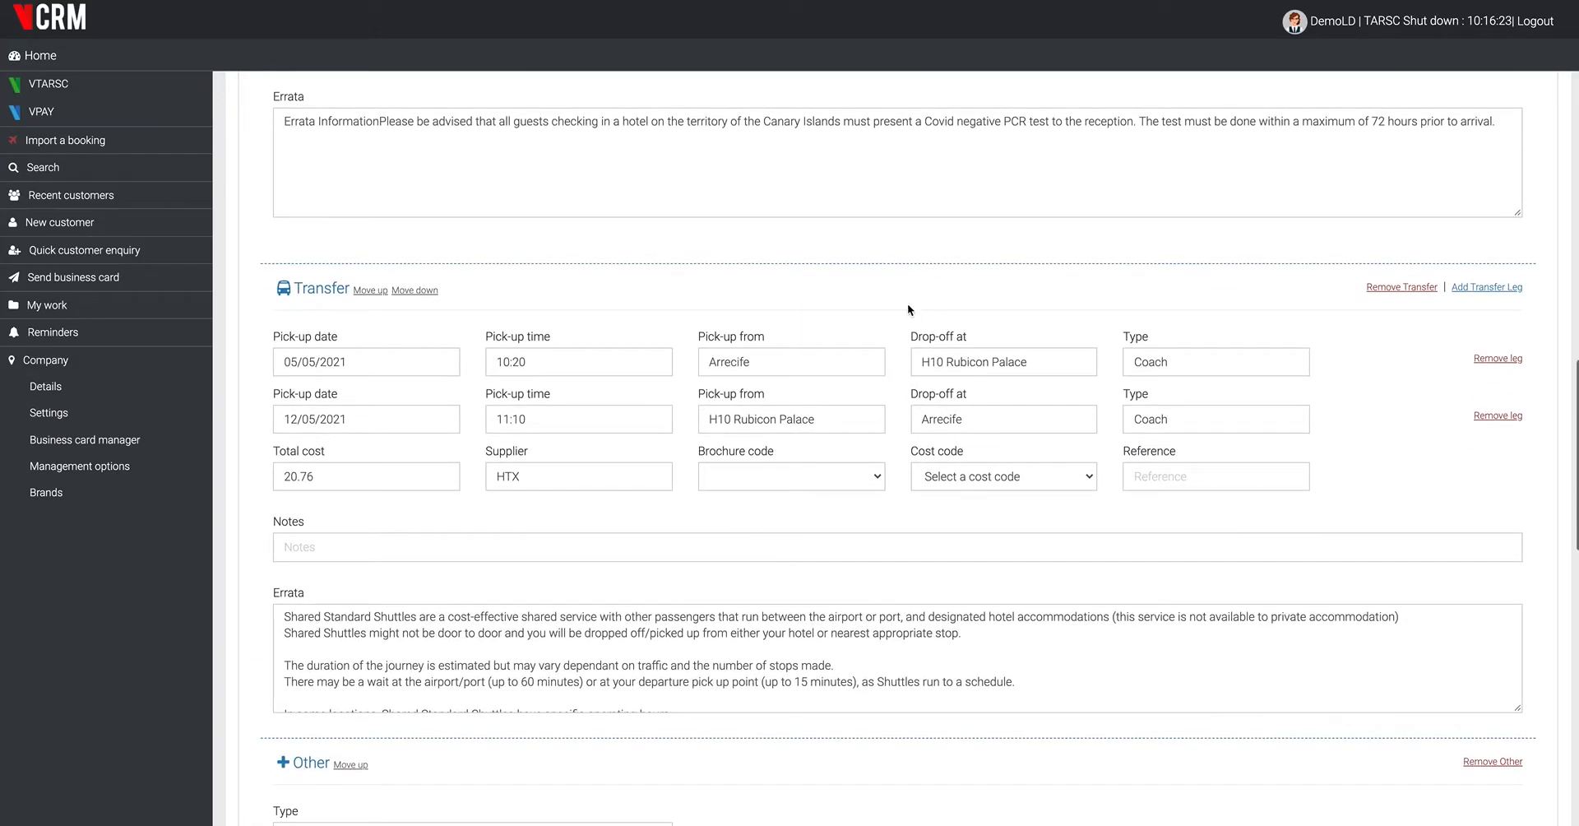
- Title the quote with the customer's surname followed by "holiday to Lanzarote"
scroll(633, 510, up, 20)
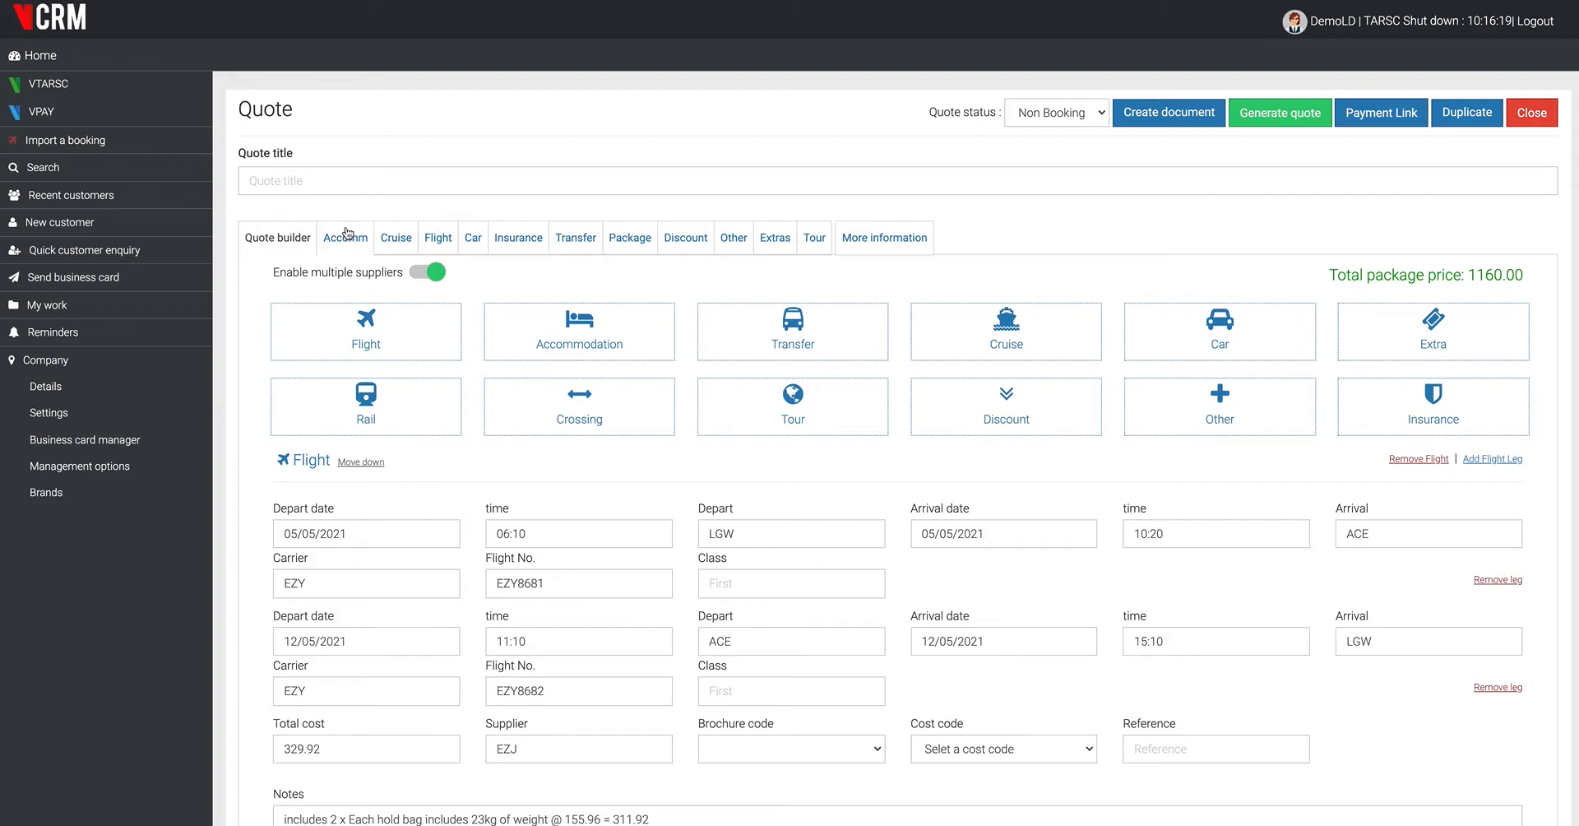
click(318, 182)
text(Jackman)
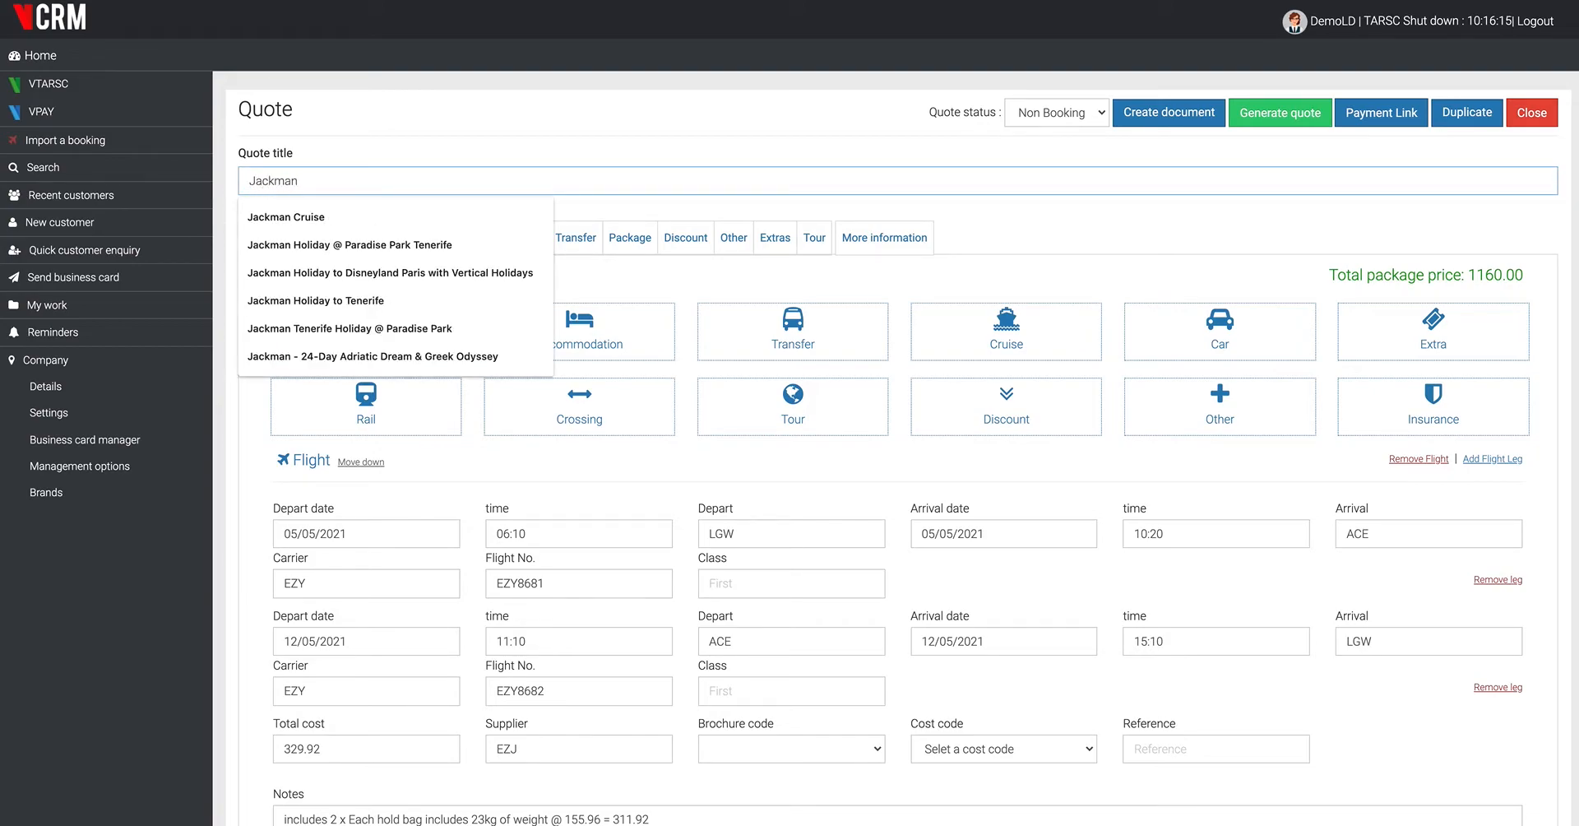
text( hol)
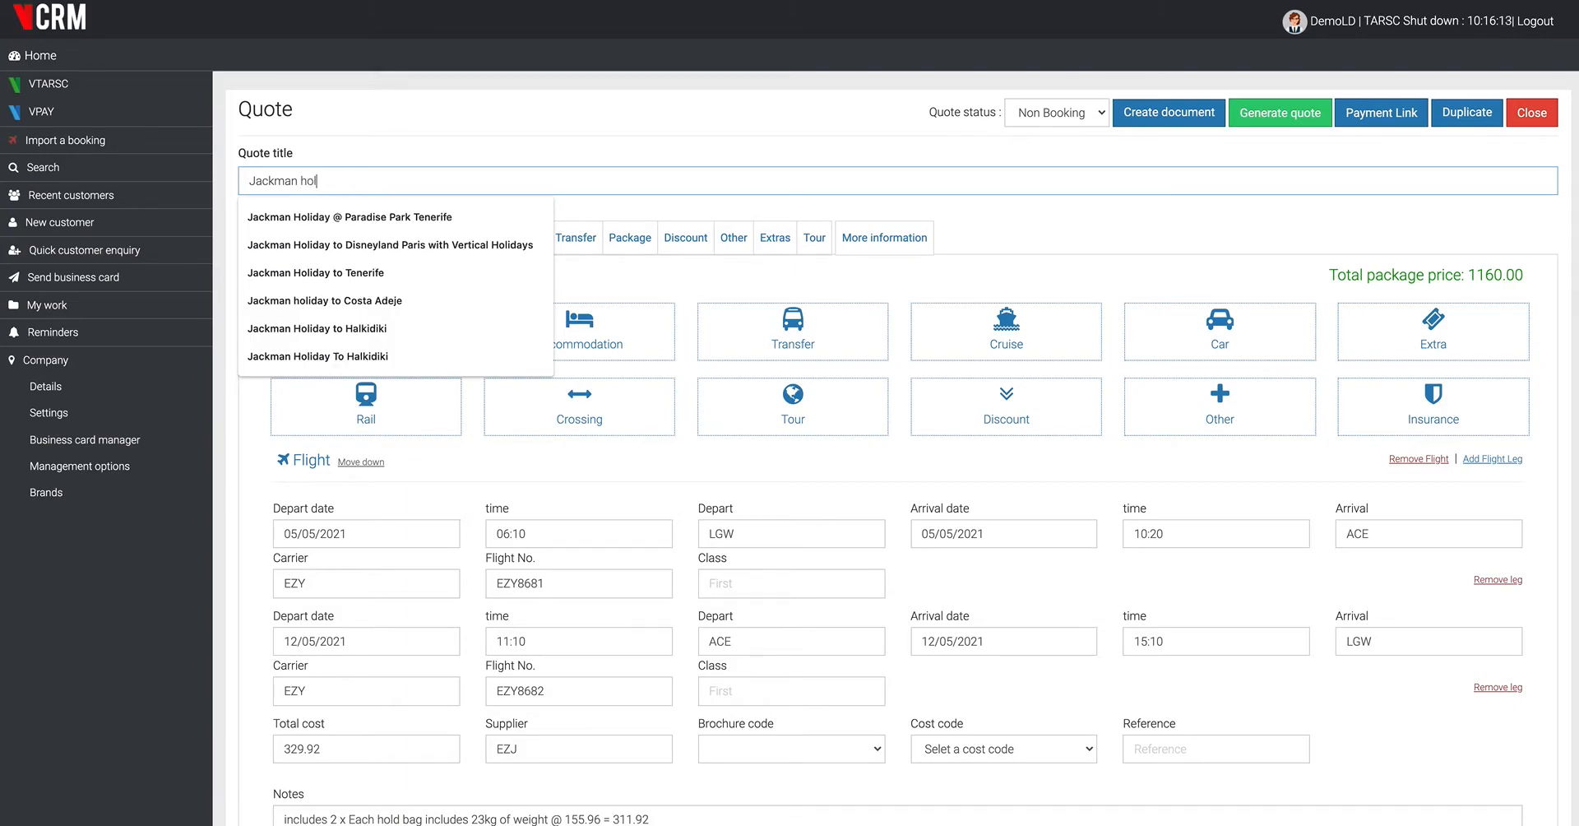
text(iday to)
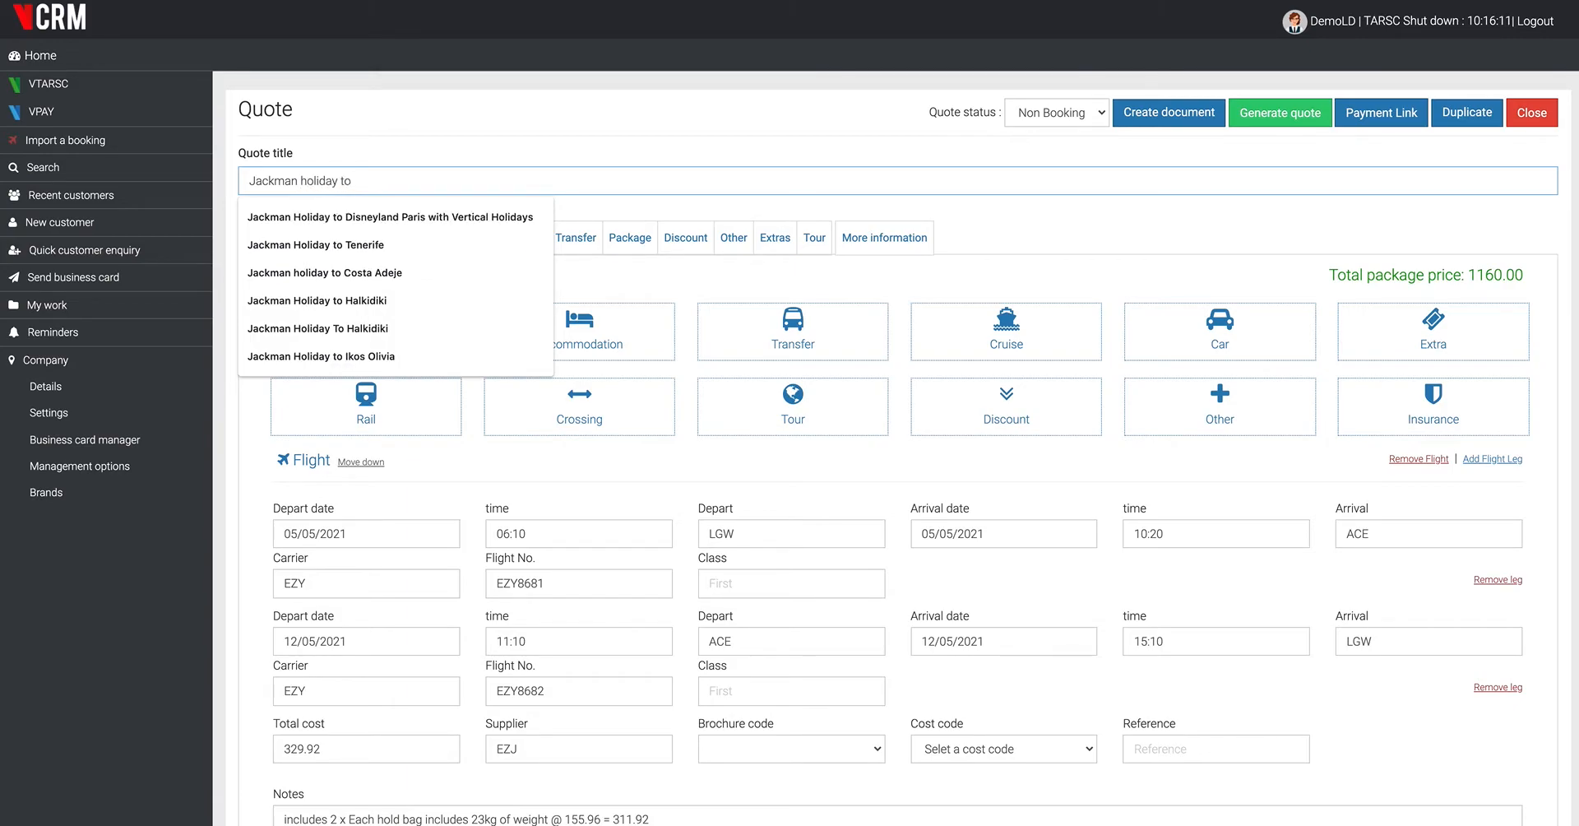
text( Lanzarote)
click(517, 118)
- Switch to YouTube and copy the share link of the H10 Rubicón Palace video by h10hotels
scroll(611, 311, down, 7)
scroll(611, 311, down, 5)
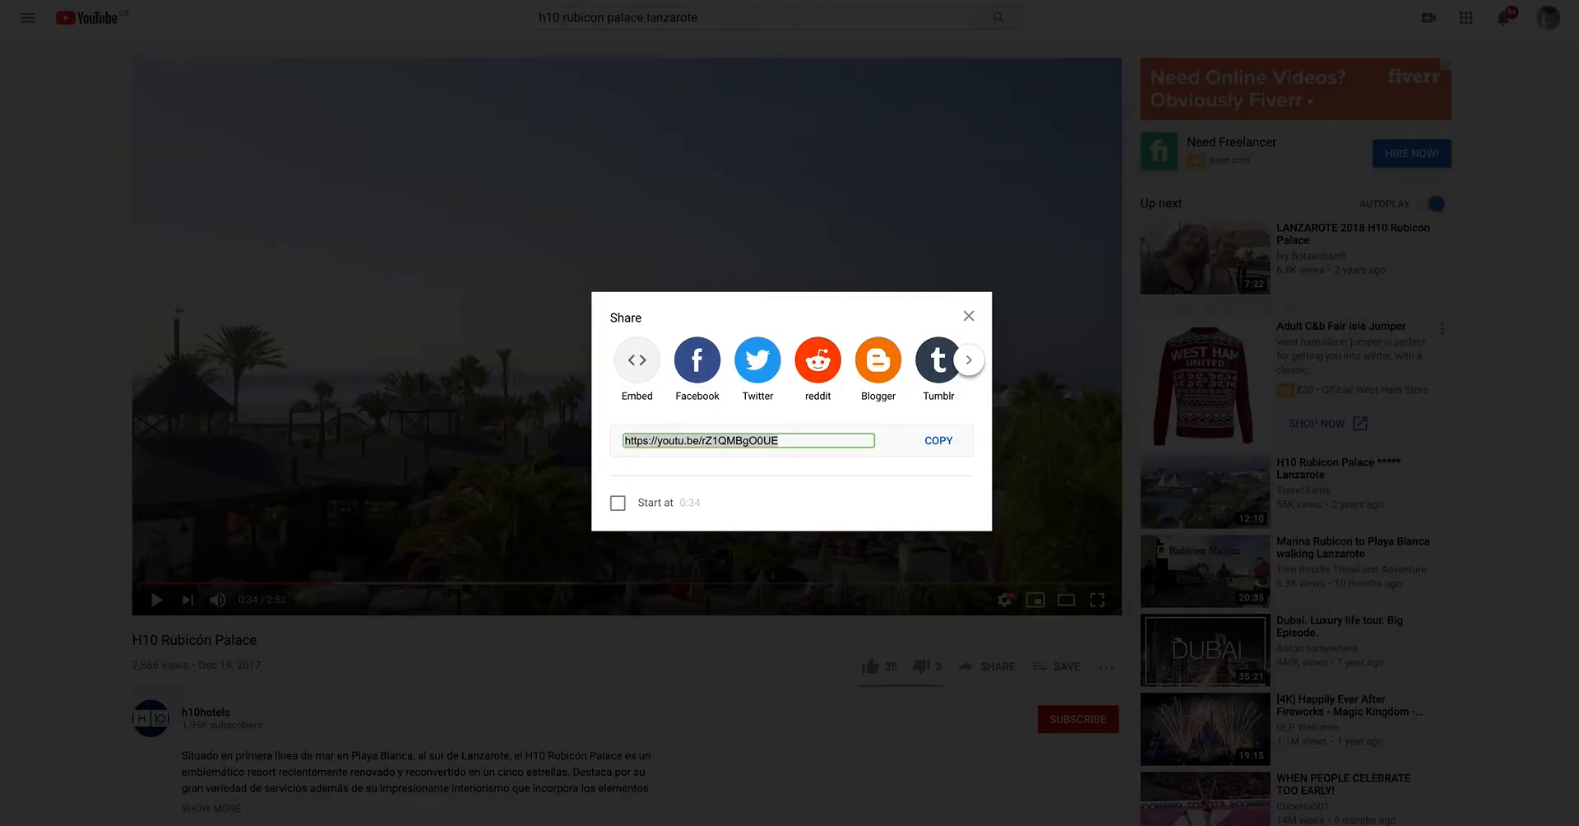
click(1020, 528)
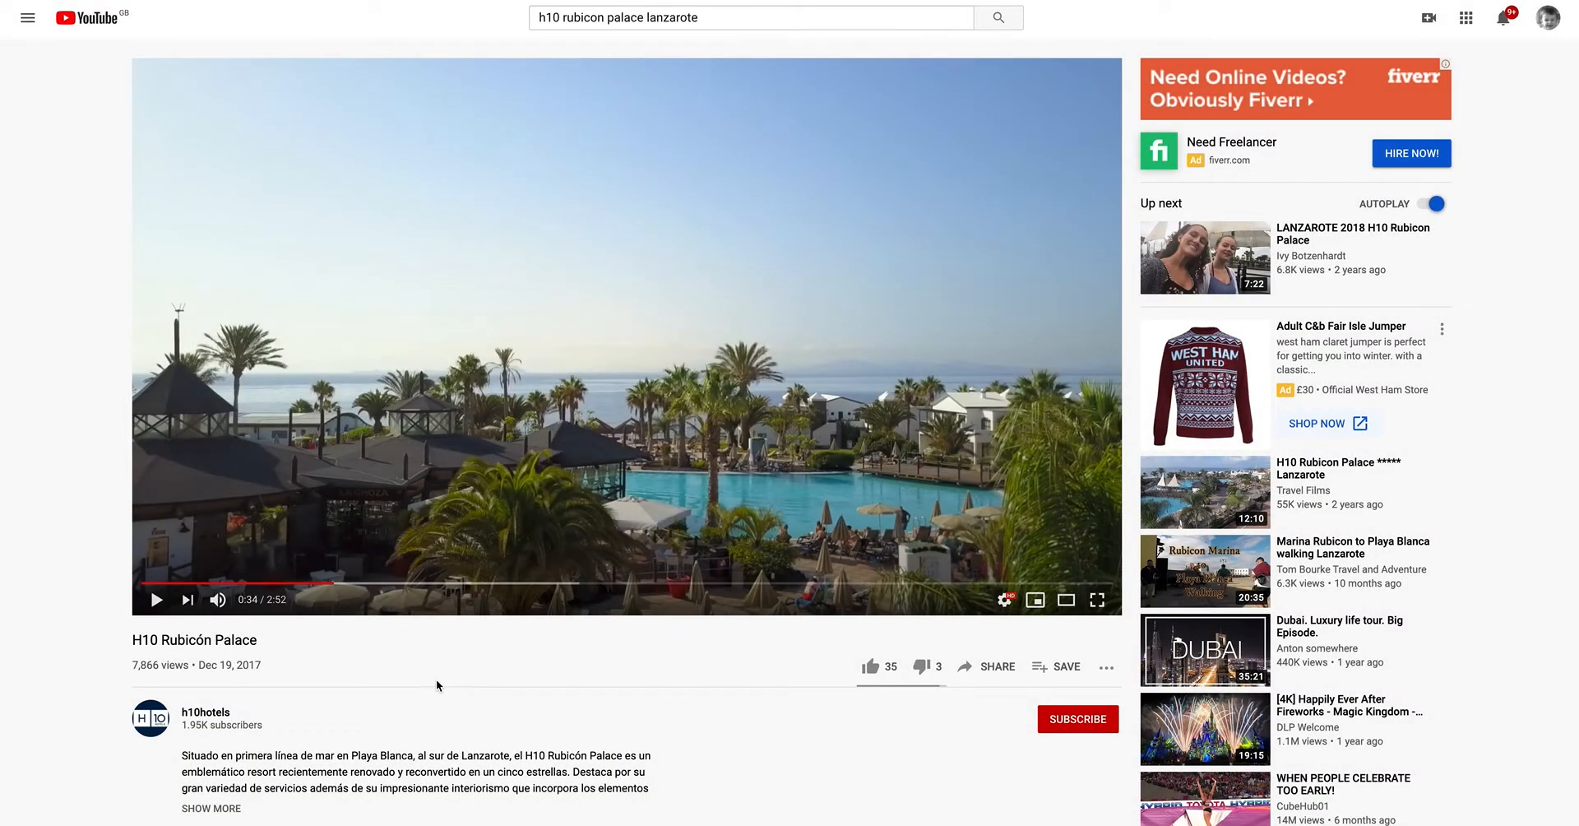
scroll(436, 679, down, 1)
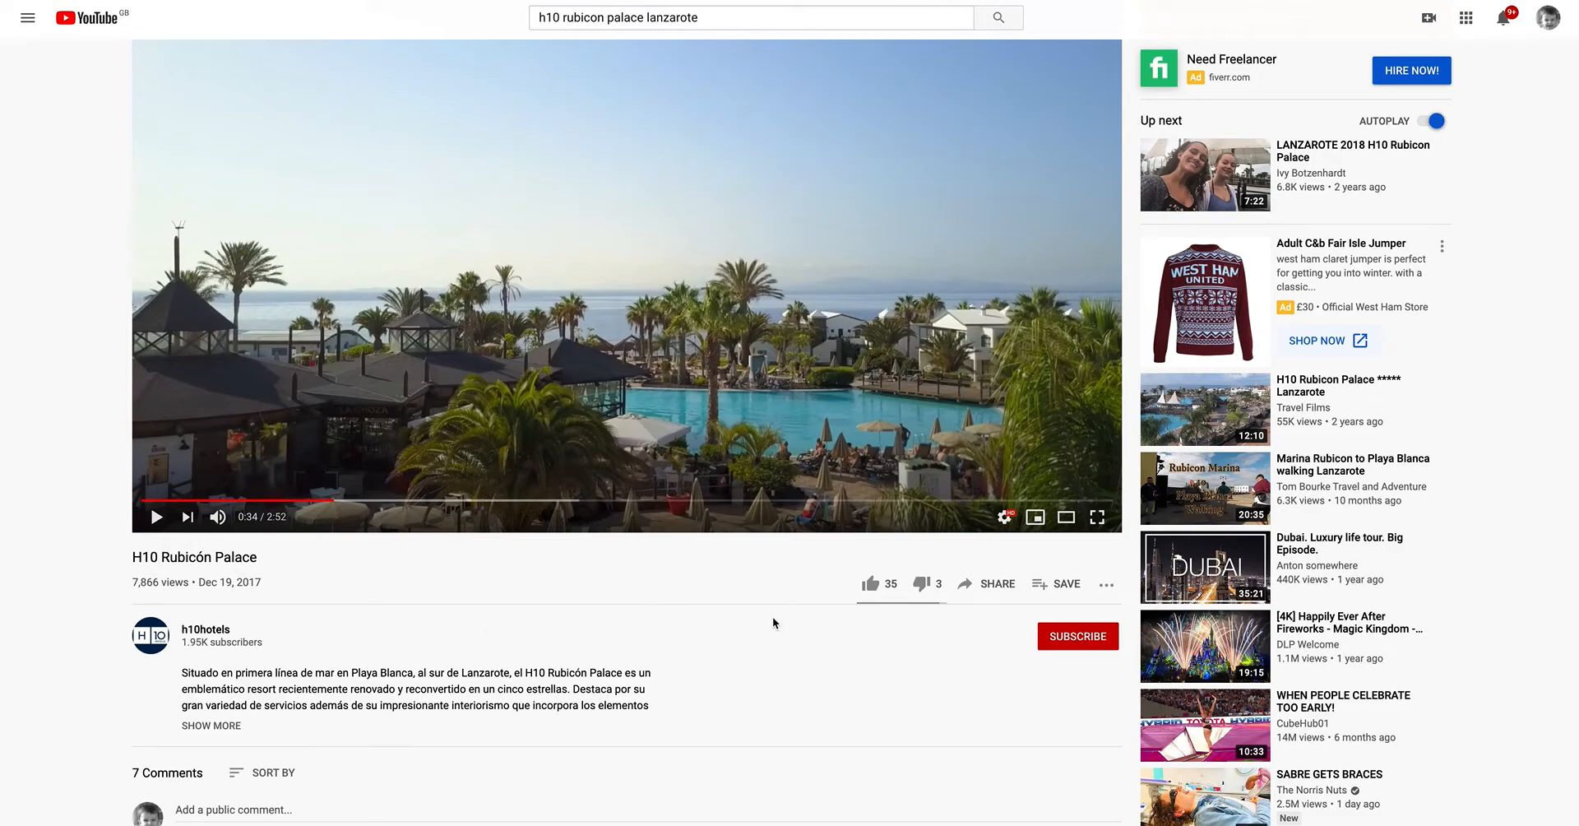
click(991, 586)
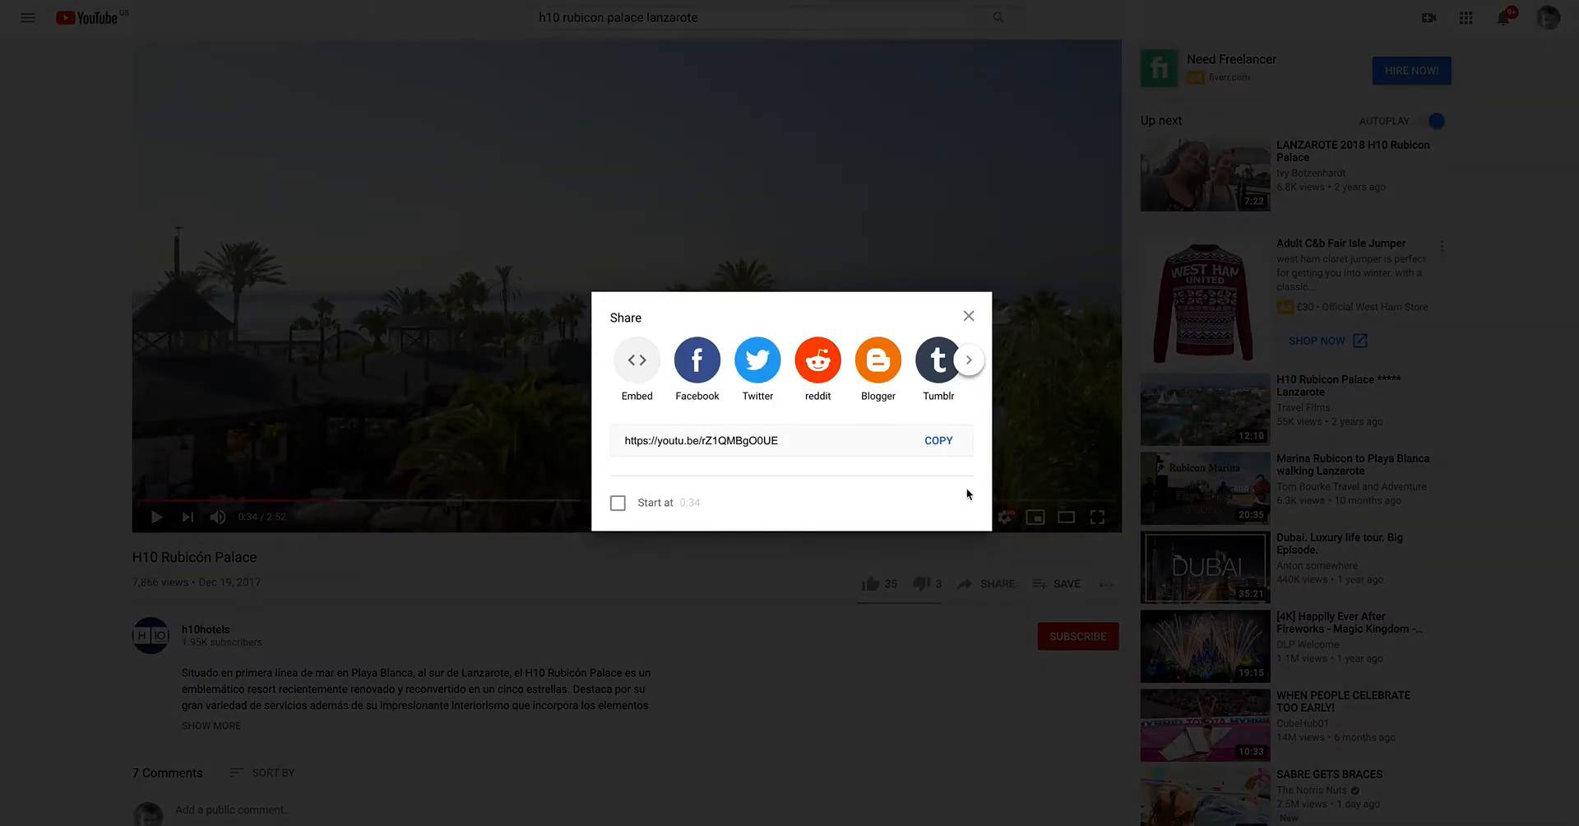
click(938, 441)
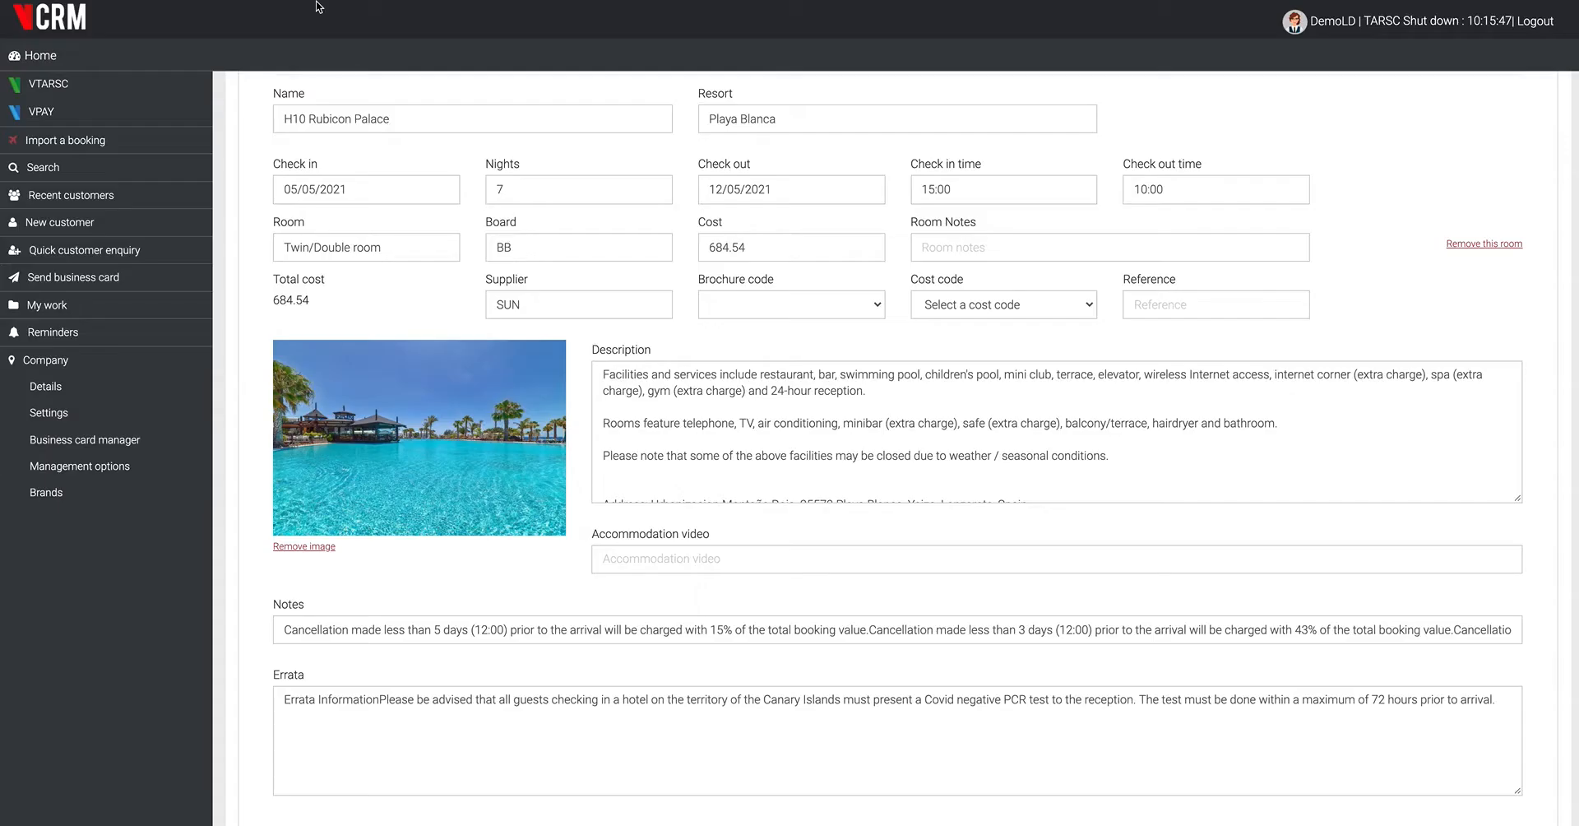
- Paste the copied YouTube link as the H10 Rubicon Palace accommodation video in VCRM and update the package
click(653, 557)
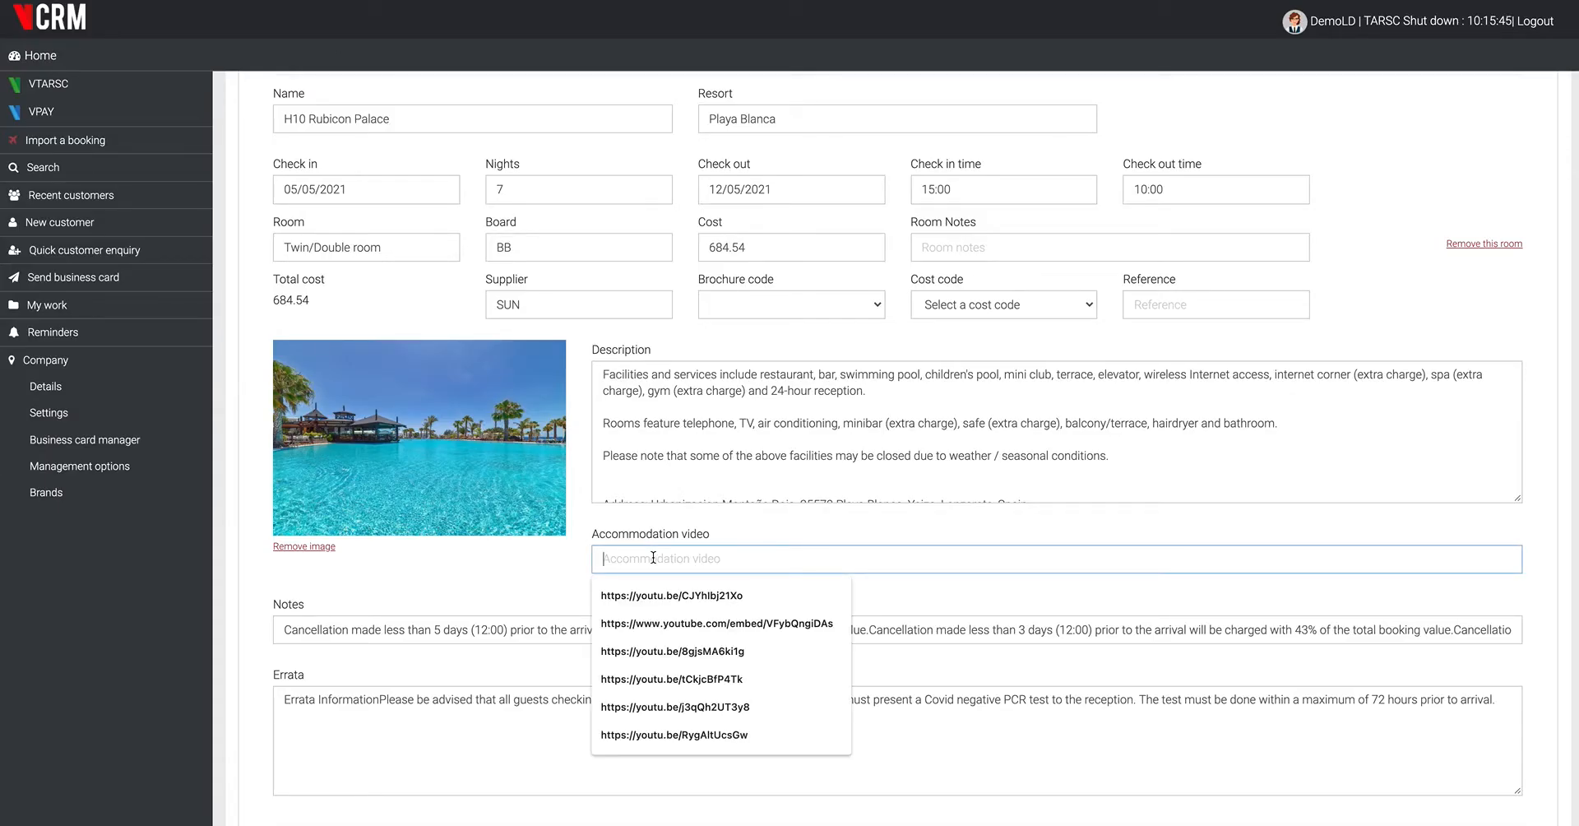
key(ctrl+v)
click(665, 594)
scroll(664, 594, down, 5)
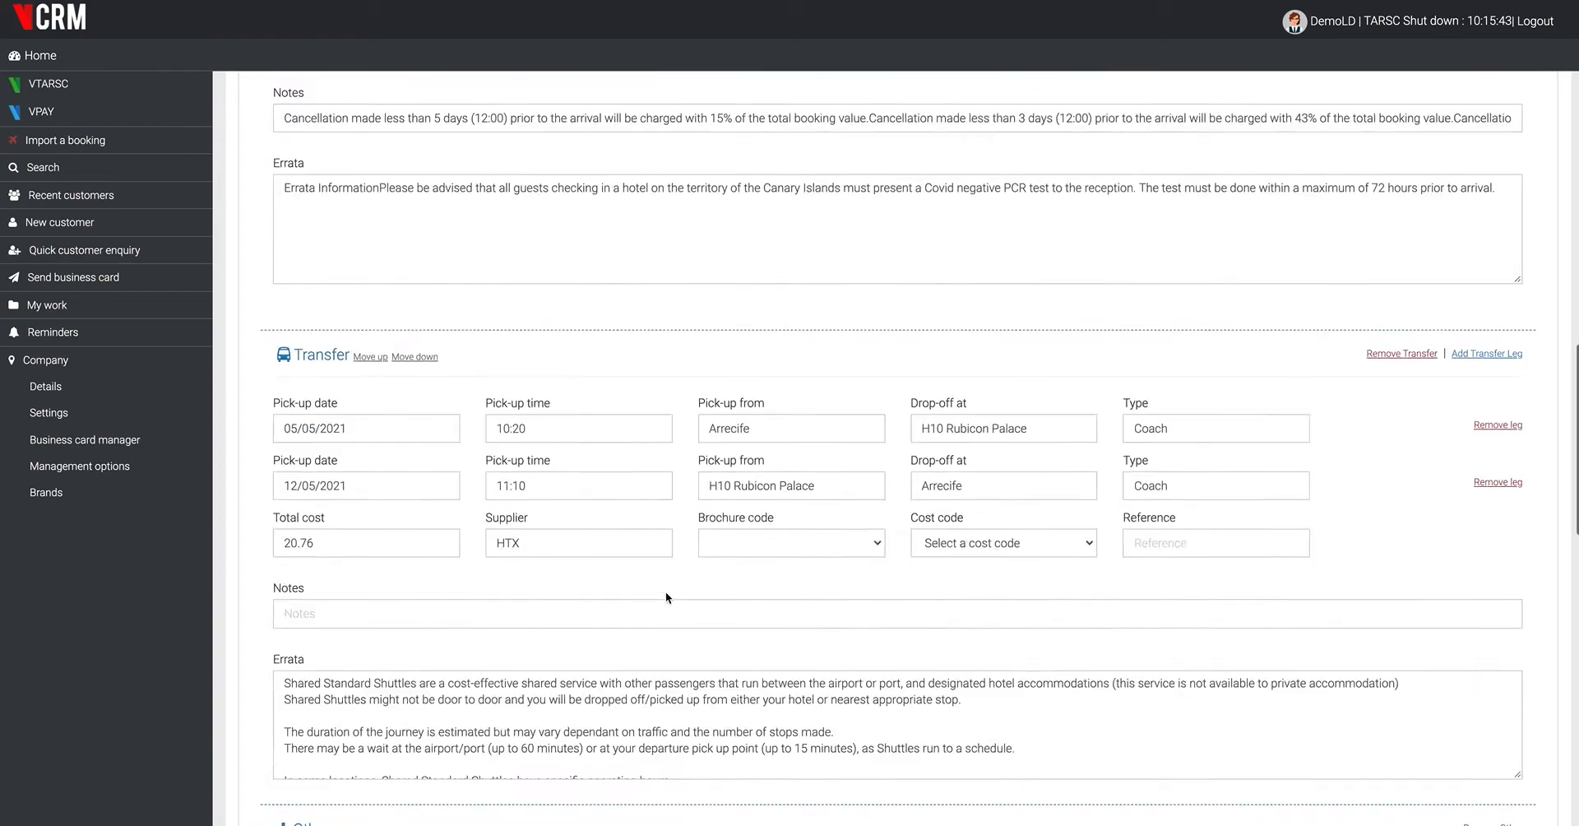
scroll(666, 592, down, 10)
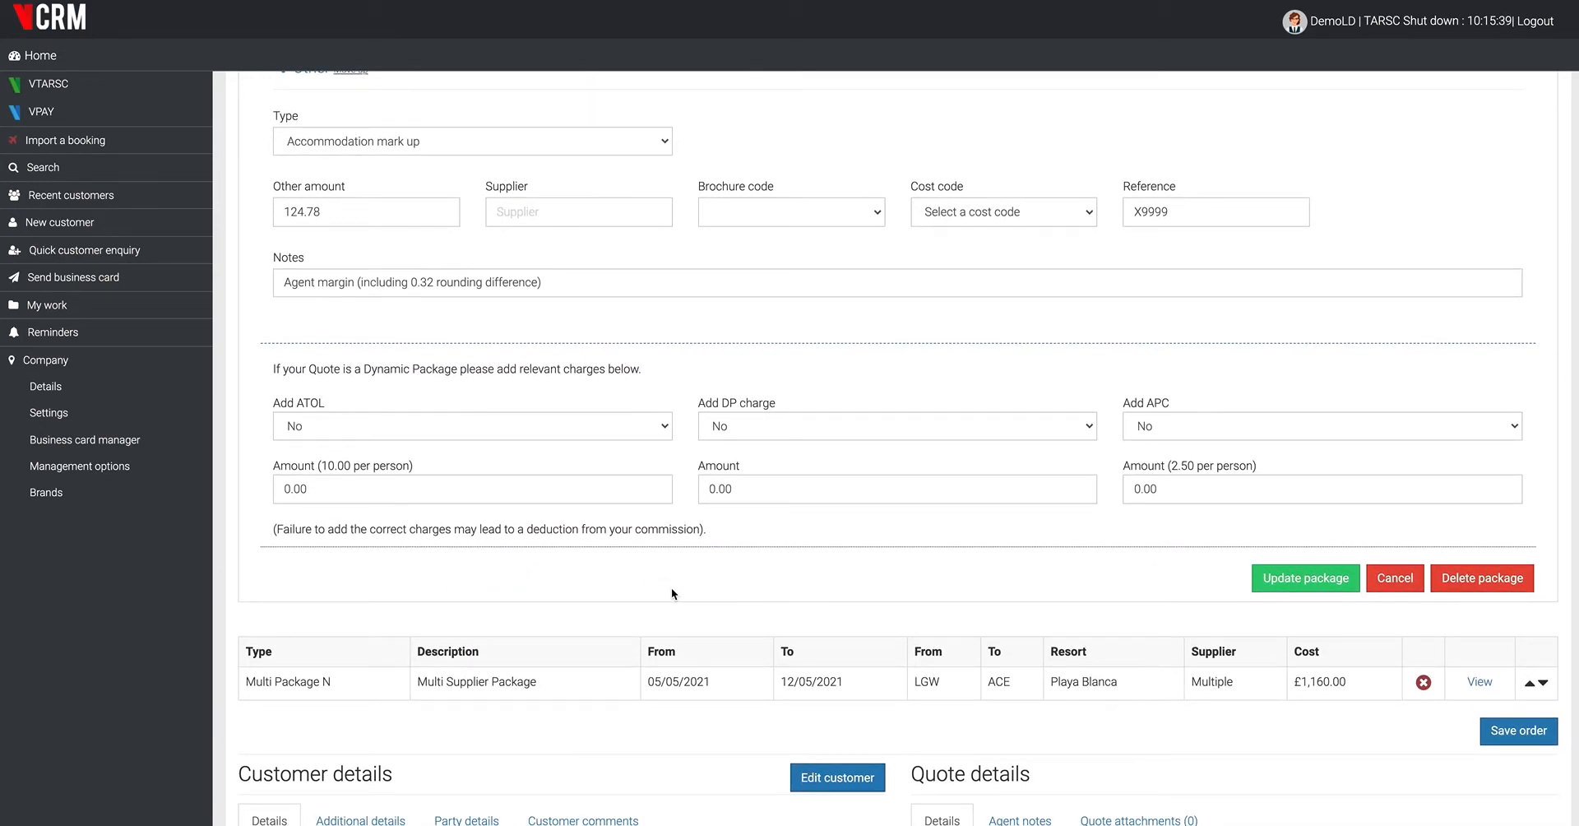
click(1306, 579)
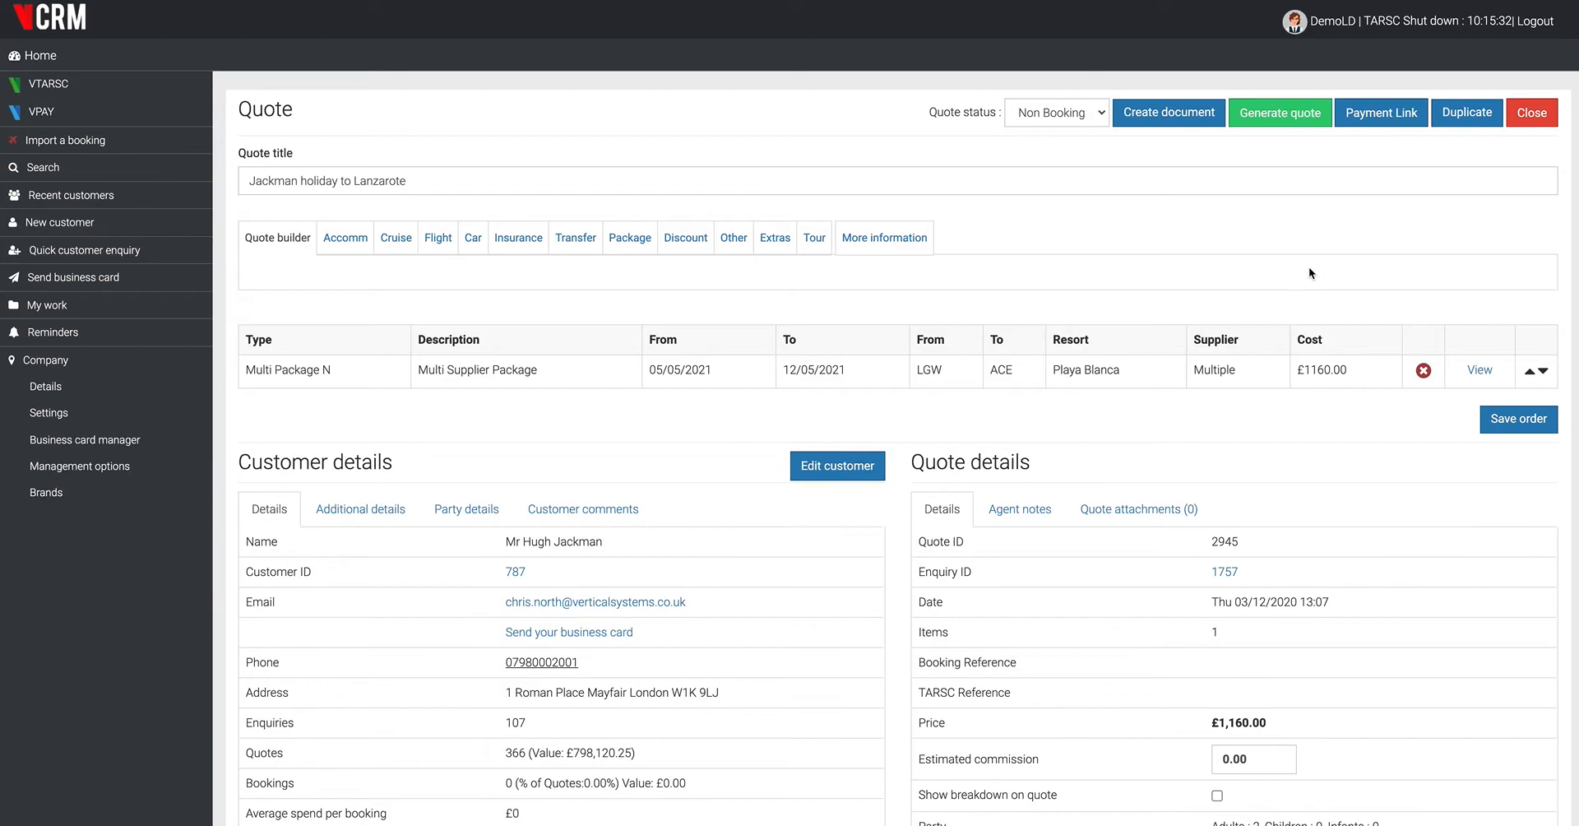
- Generate the customer quote and check its title, agent contact banner and introduction
click(1280, 117)
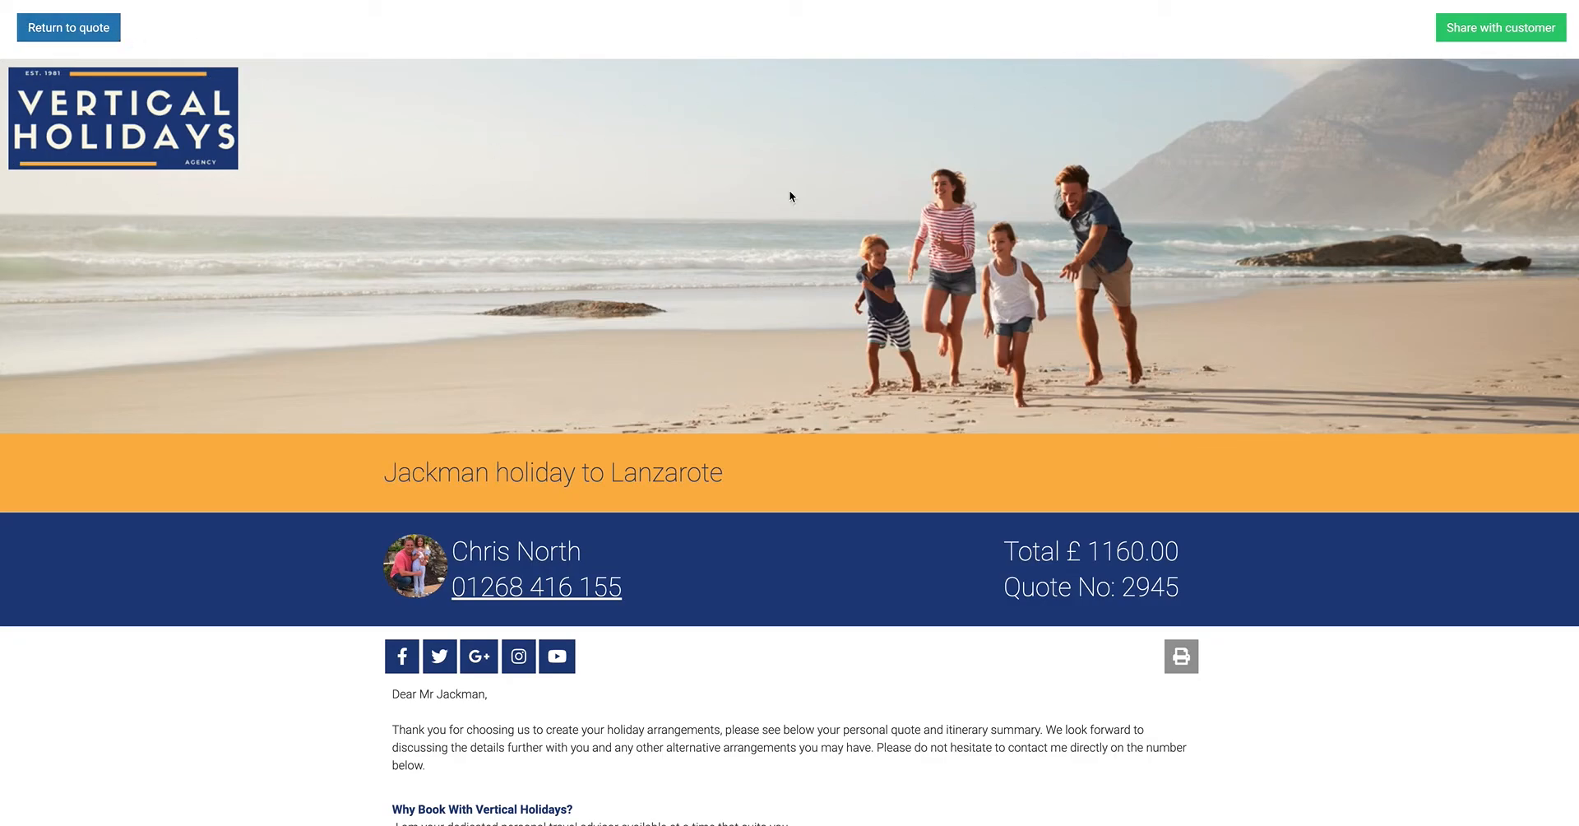
scroll(737, 280, down, 1)
scroll(737, 280, up, 1)
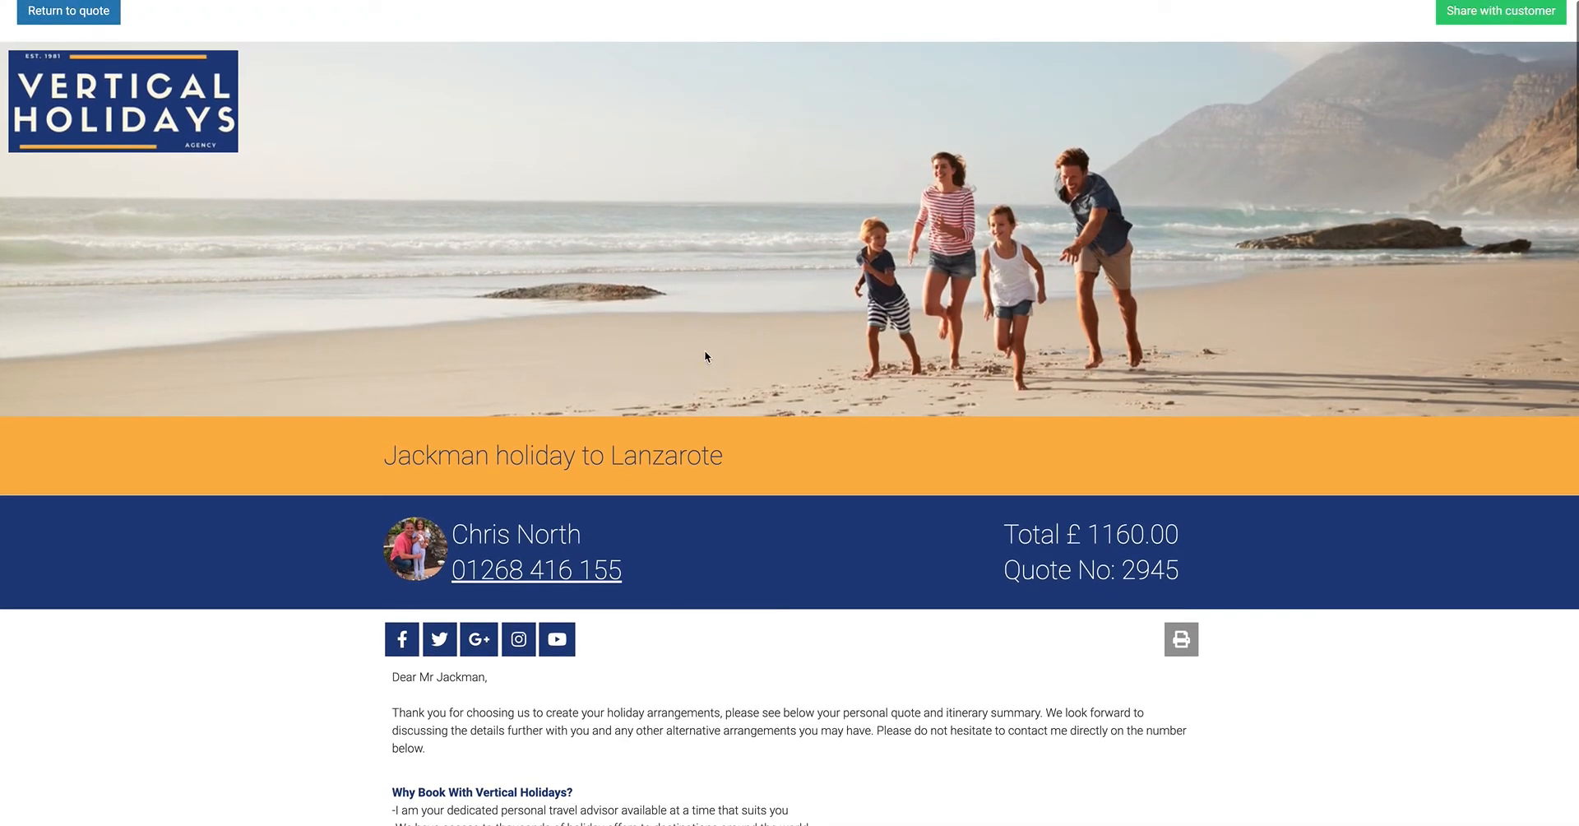
drag(427, 454, 385, 458)
click(900, 450)
scroll(899, 453, down, 1)
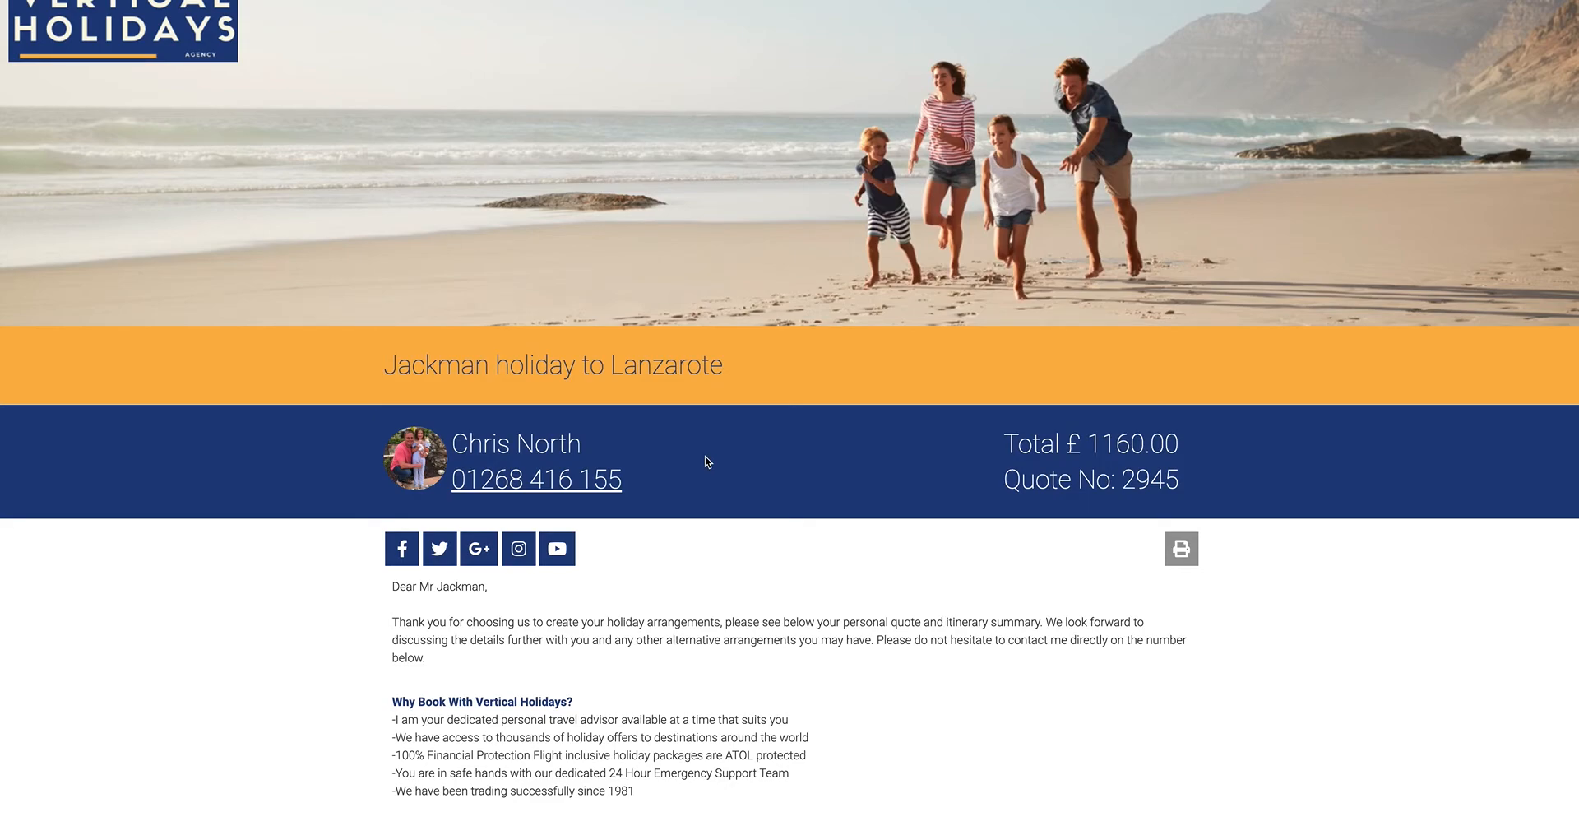
- Review the quote's welcome letter, booking reasons, essential travel information and embedded travel agent video
scroll(709, 460, down, 3)
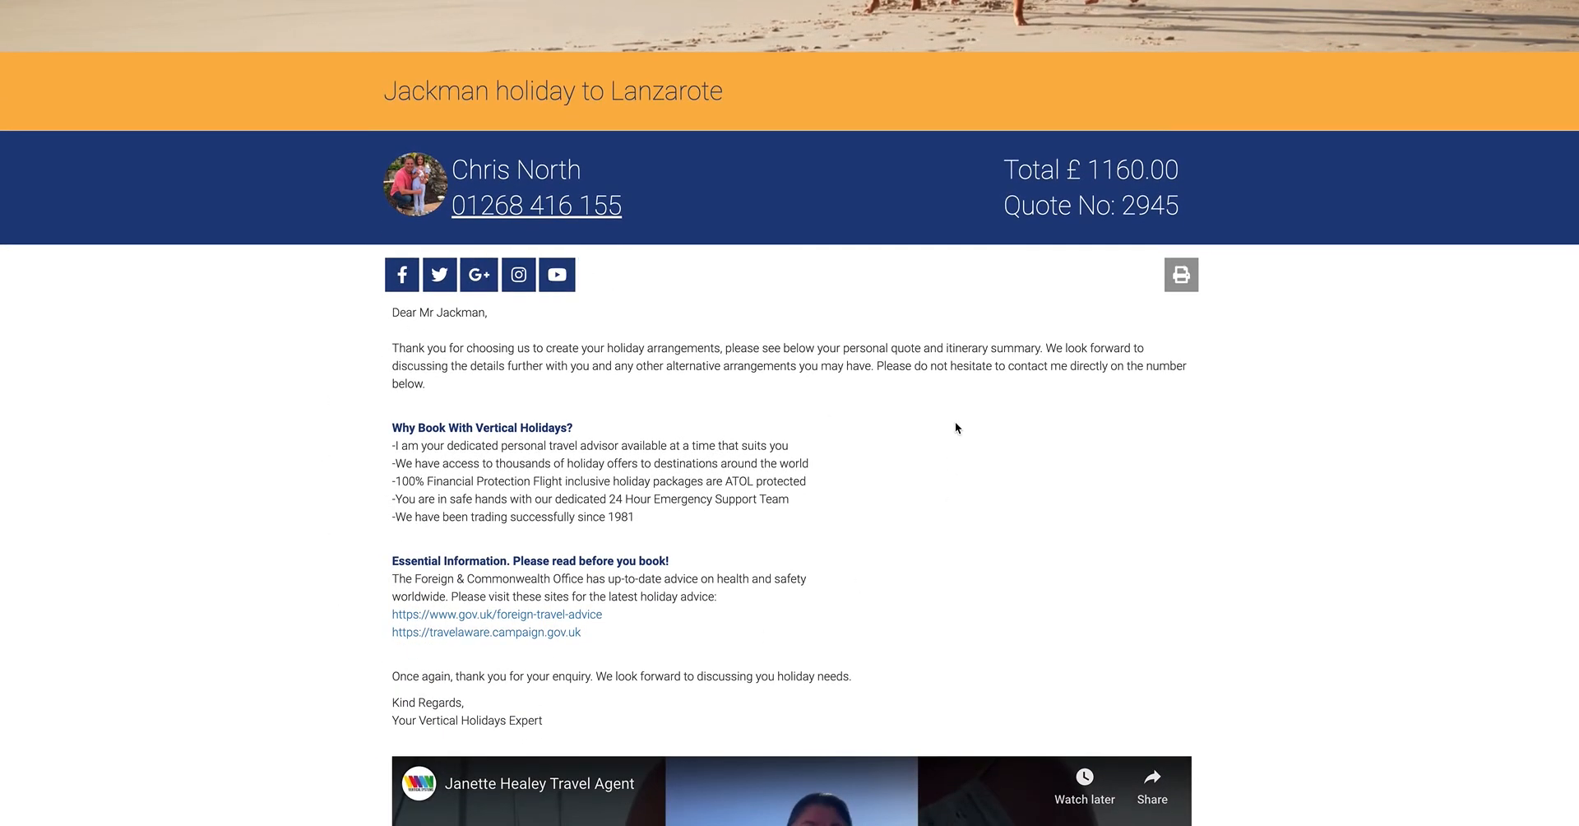
scroll(950, 396, down, 5)
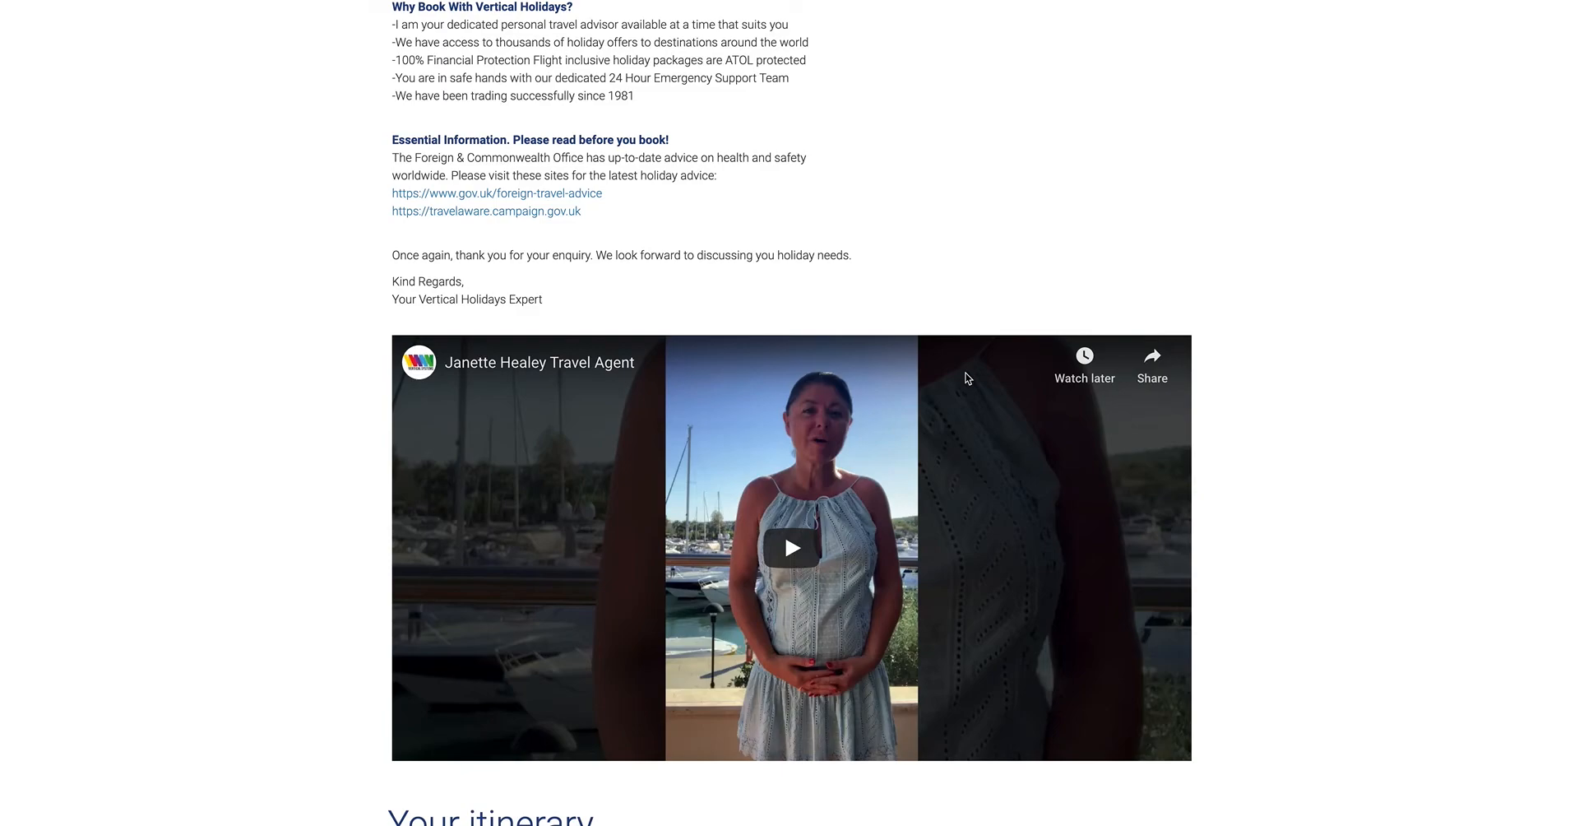
scroll(965, 378, up, 5)
scroll(965, 378, down, 2)
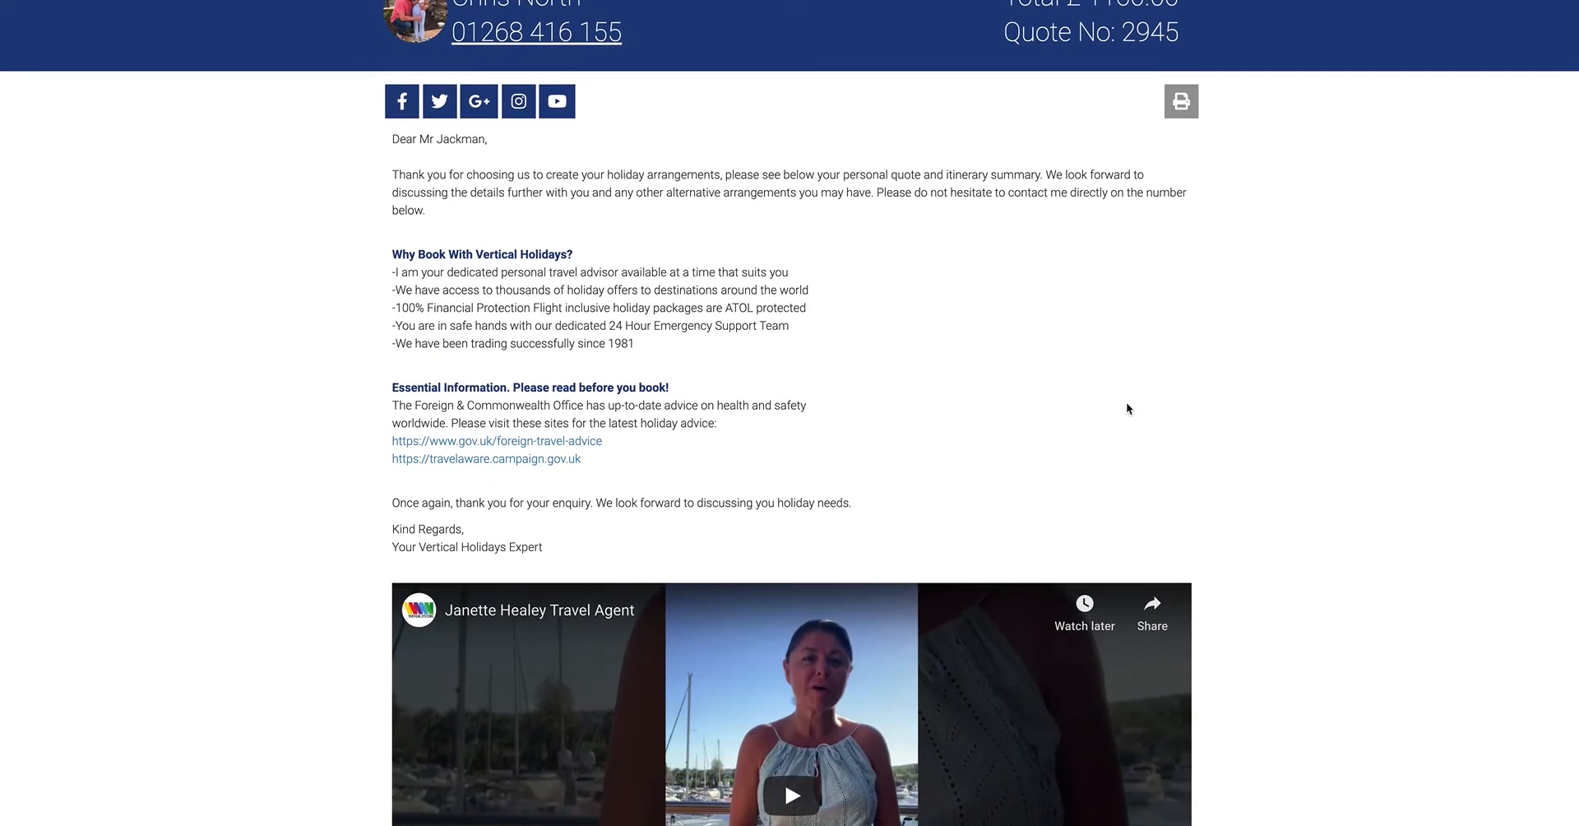
scroll(1126, 404, down, 3)
scroll(1127, 408, down, 5)
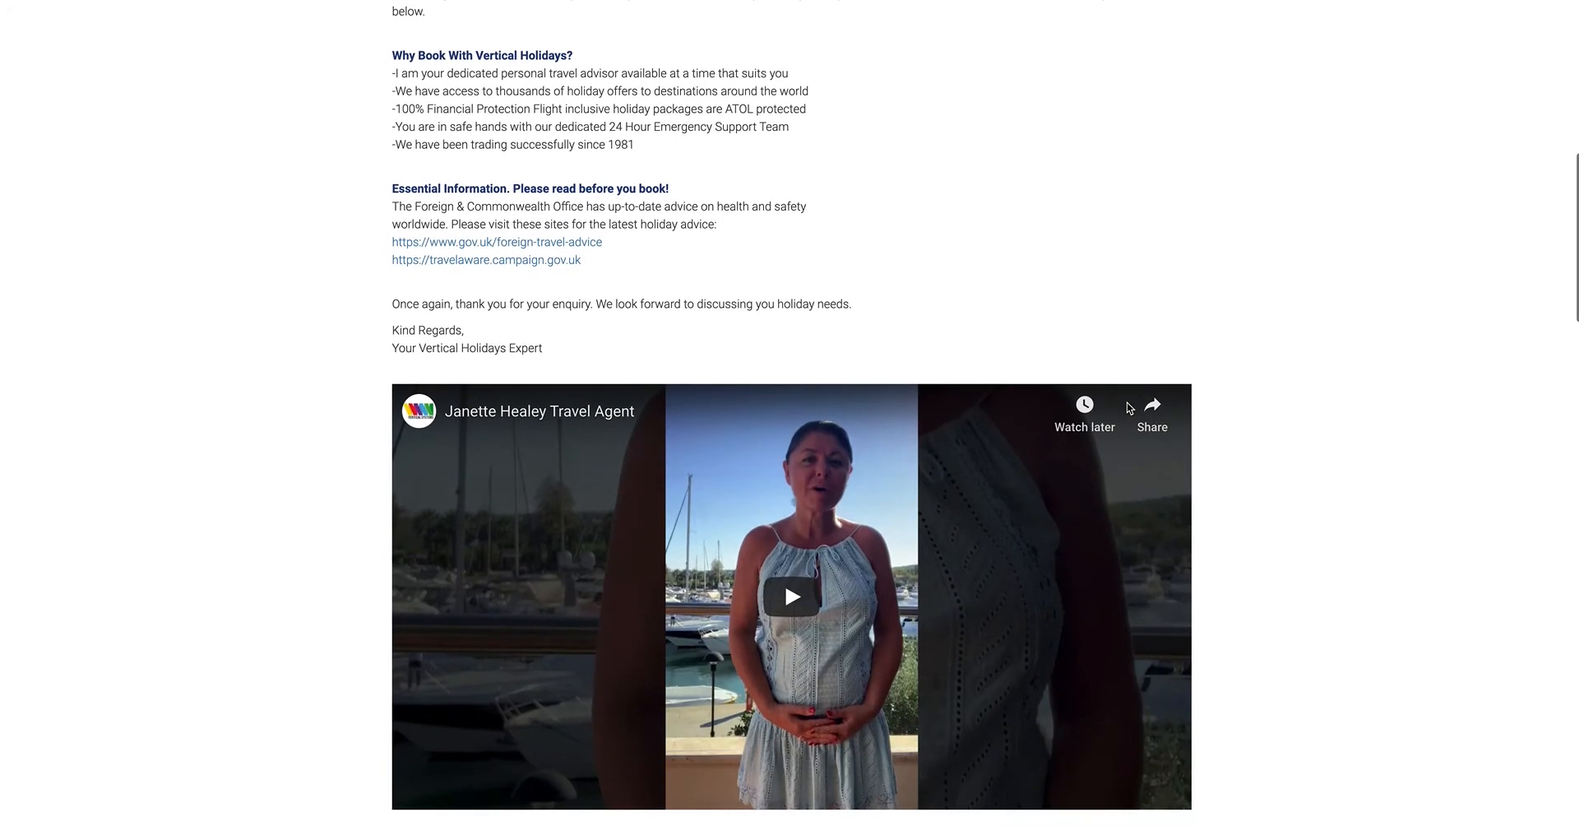
- Check the itinerary's flight and accommodation details and enlarge several hotel gallery photos, including the bistro, pool, bathroom and twin bedroom
scroll(1128, 408, down, 6)
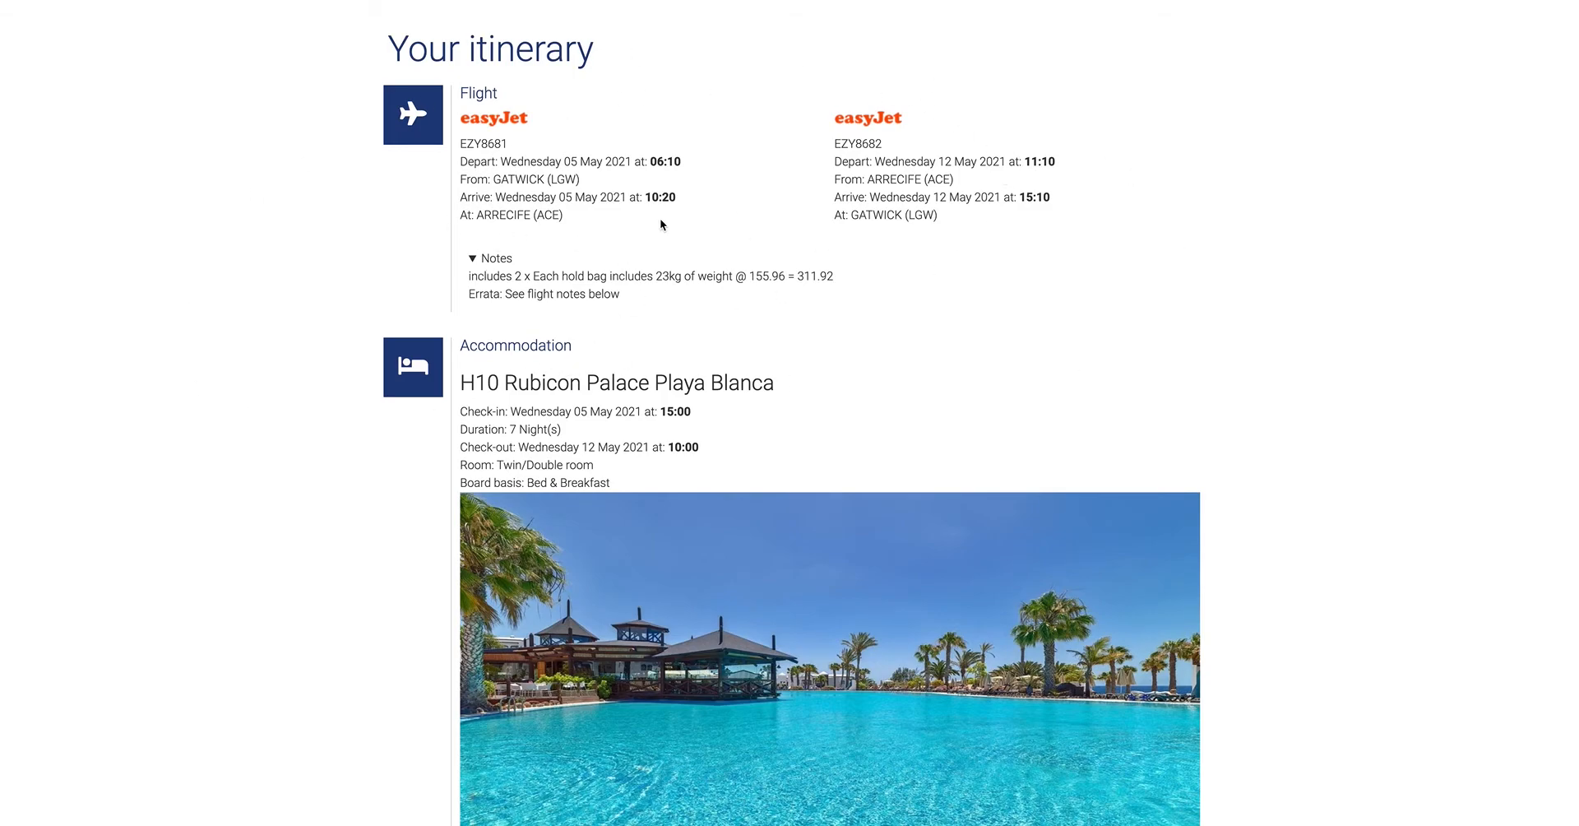
scroll(660, 219, down, 2)
scroll(661, 222, down, 3)
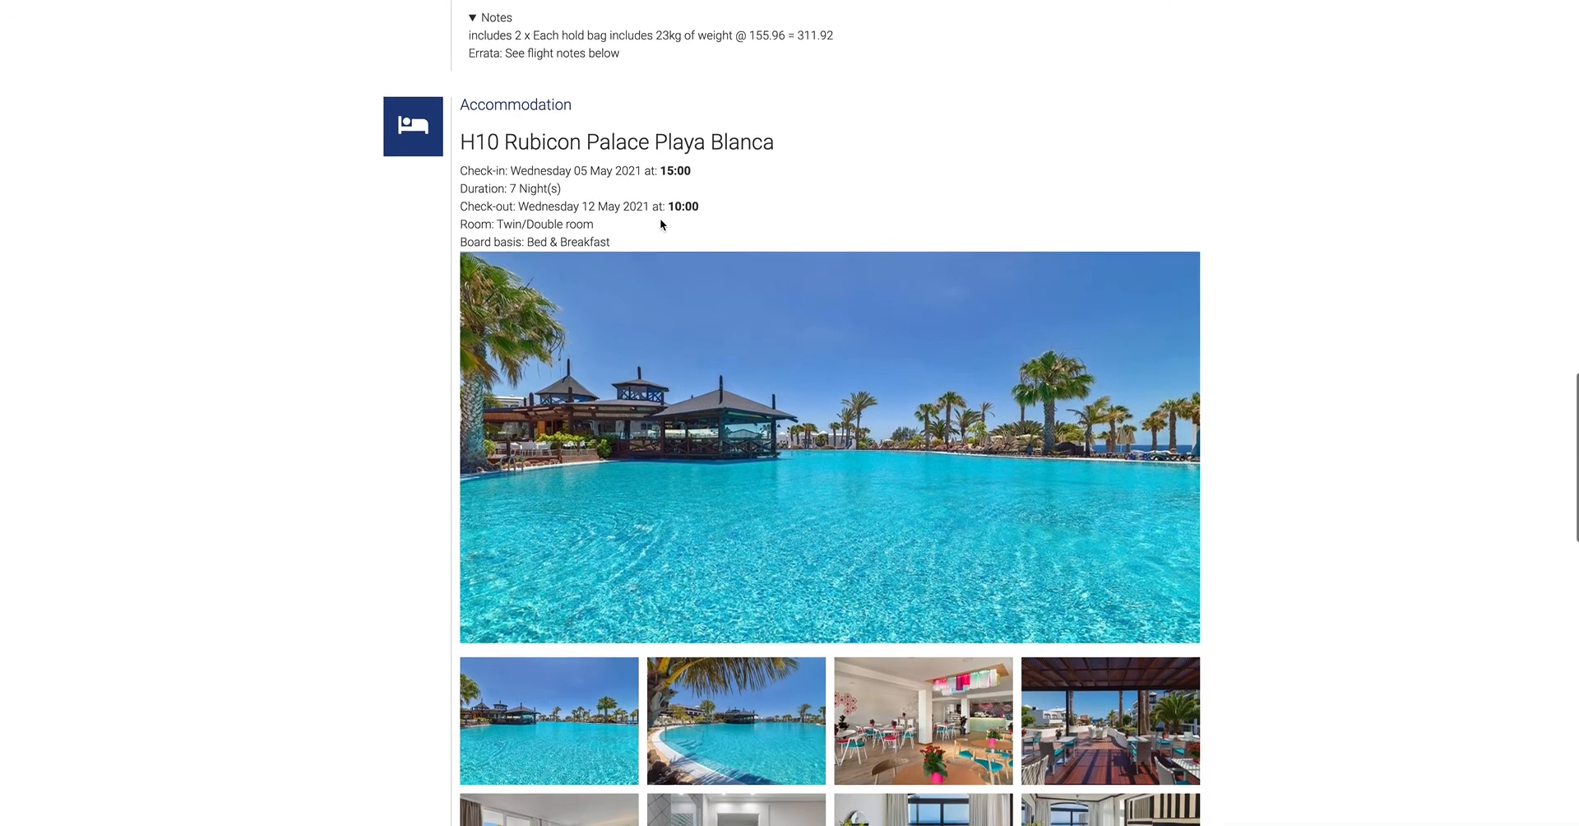
scroll(661, 222, down, 1)
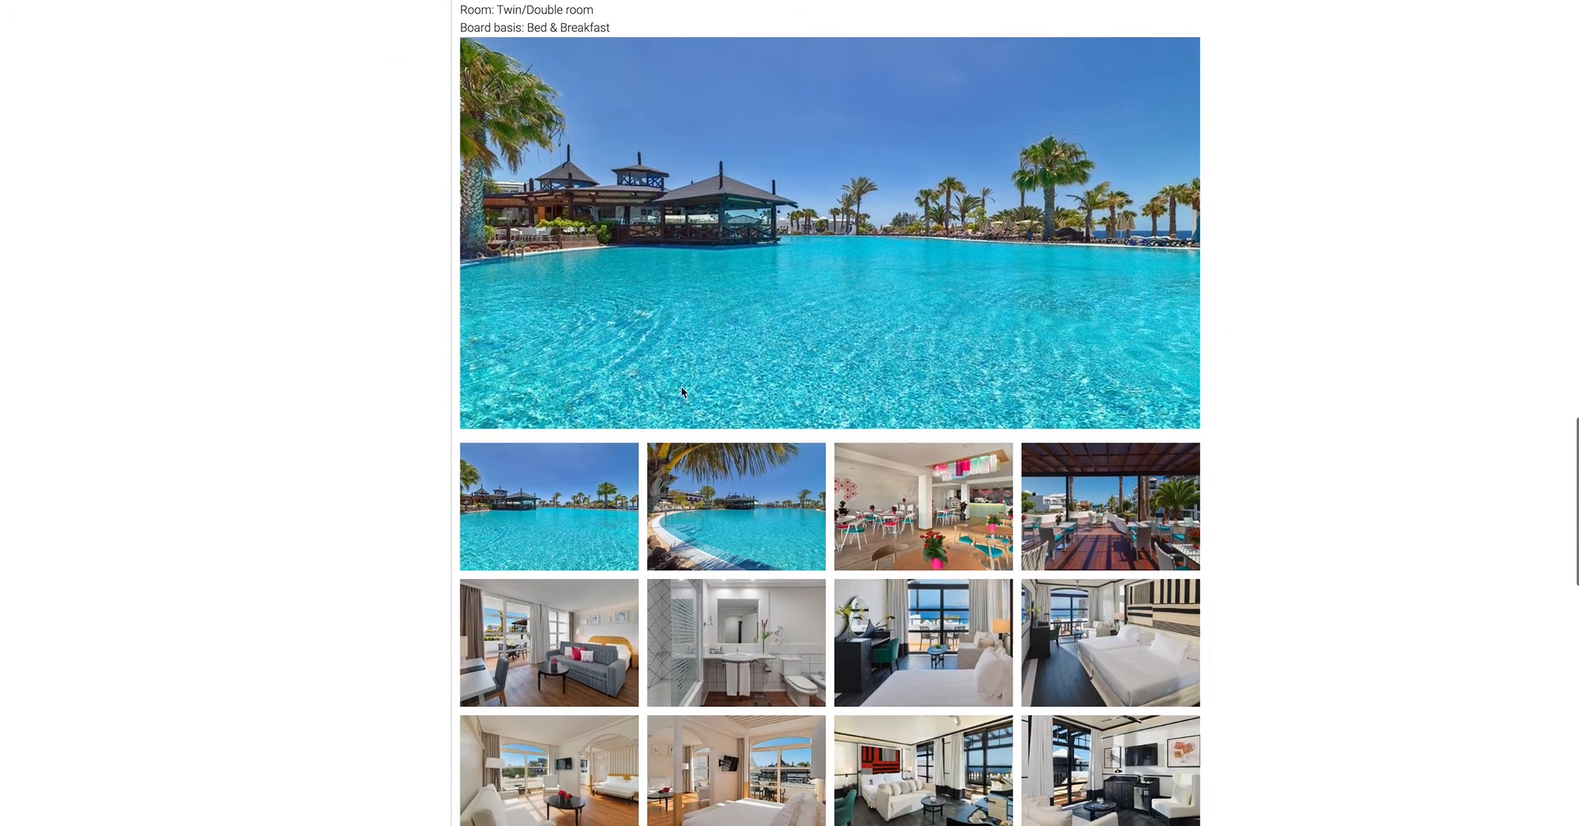
click(926, 510)
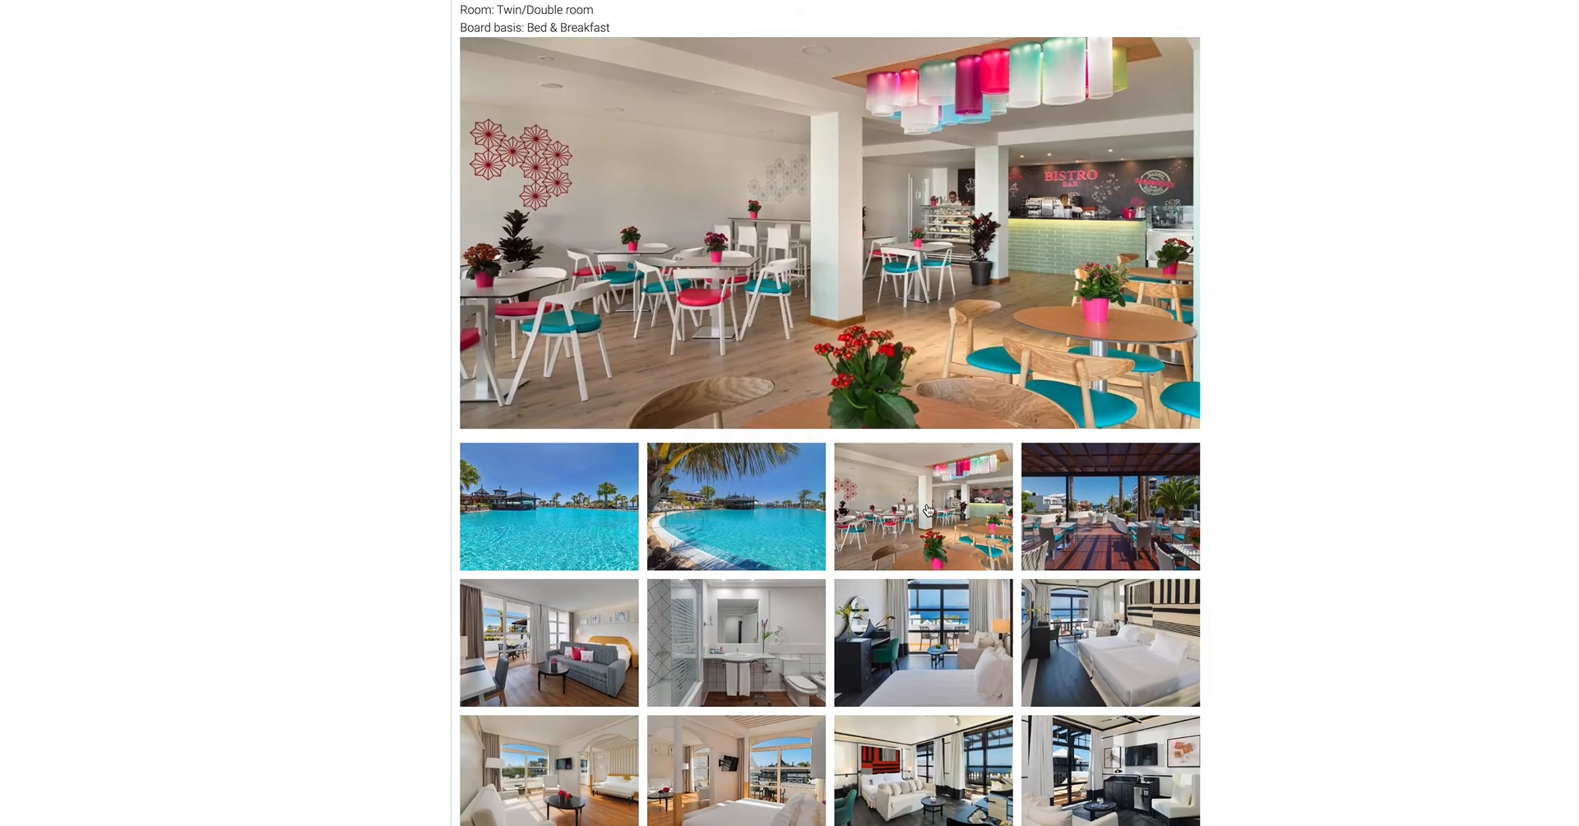
click(677, 512)
click(770, 648)
click(1026, 656)
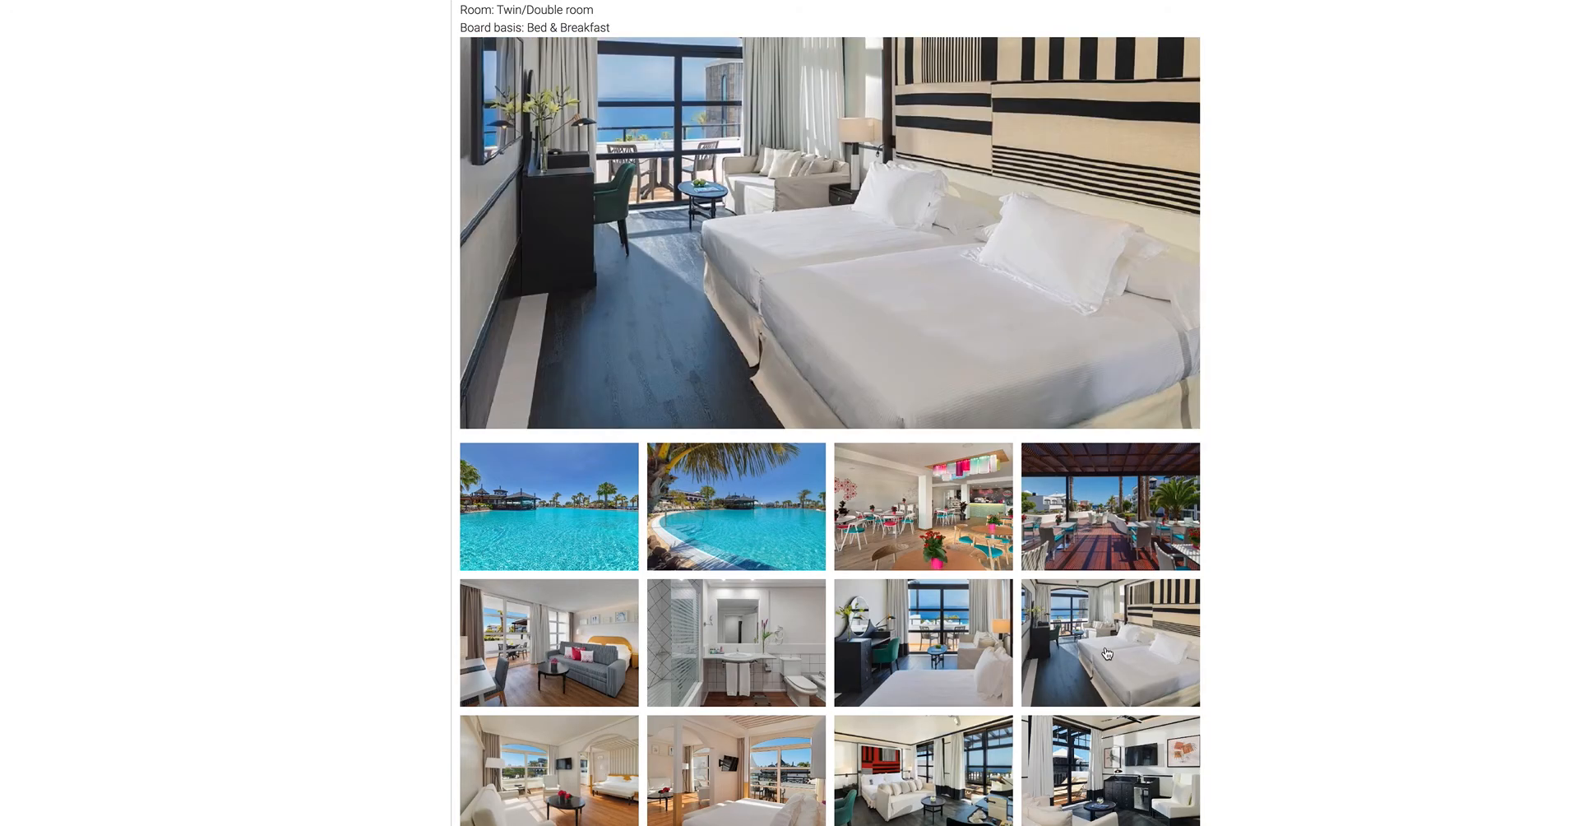
- Play the embedded H10 Rubicón Palace video below the hotel description for a few seconds and pause it
scroll(1177, 585, down, 10)
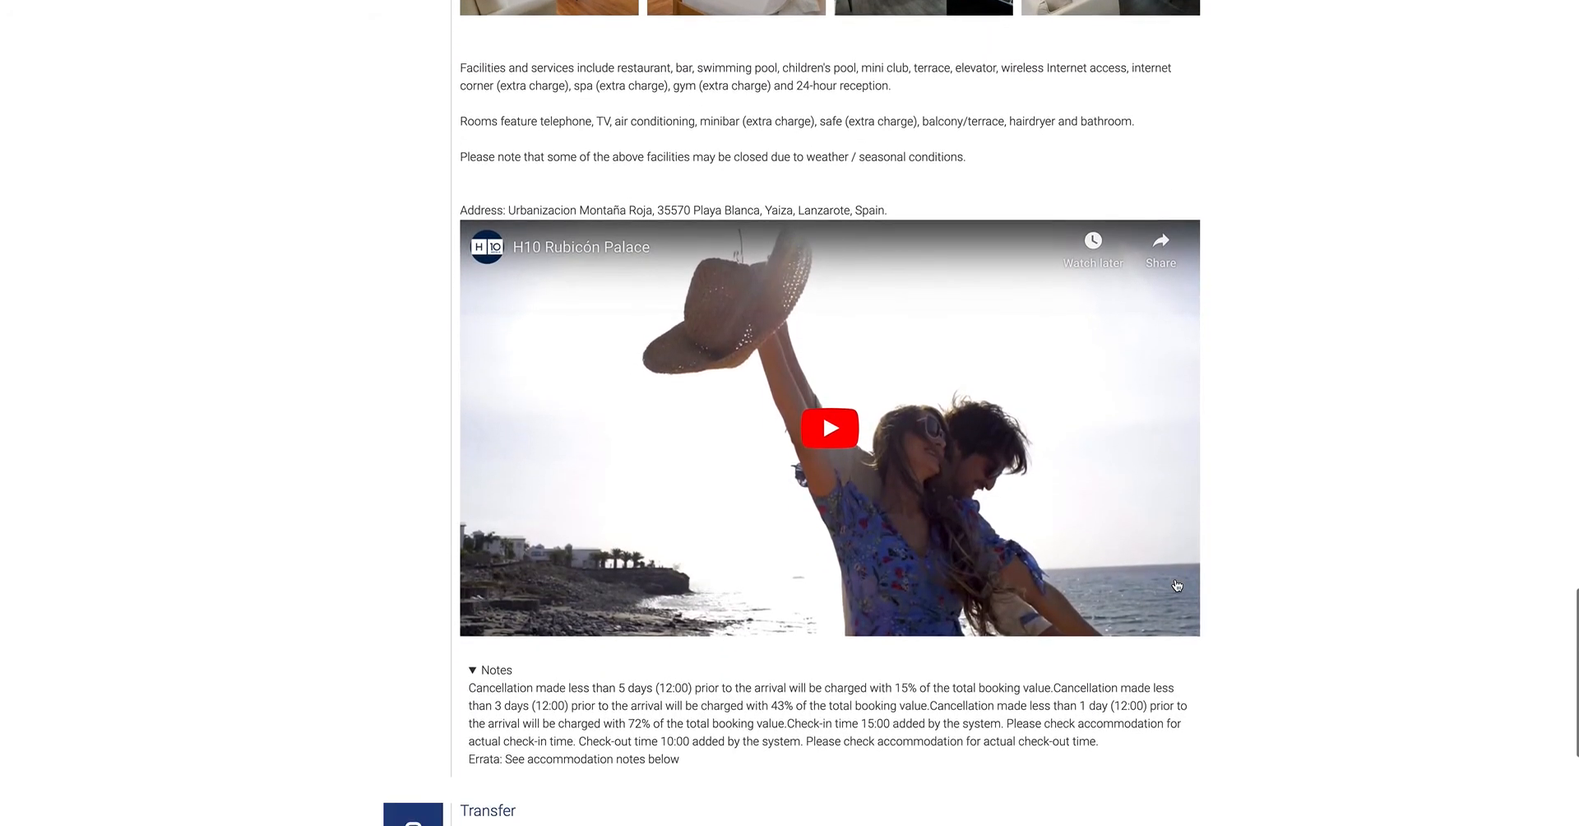
click(859, 440)
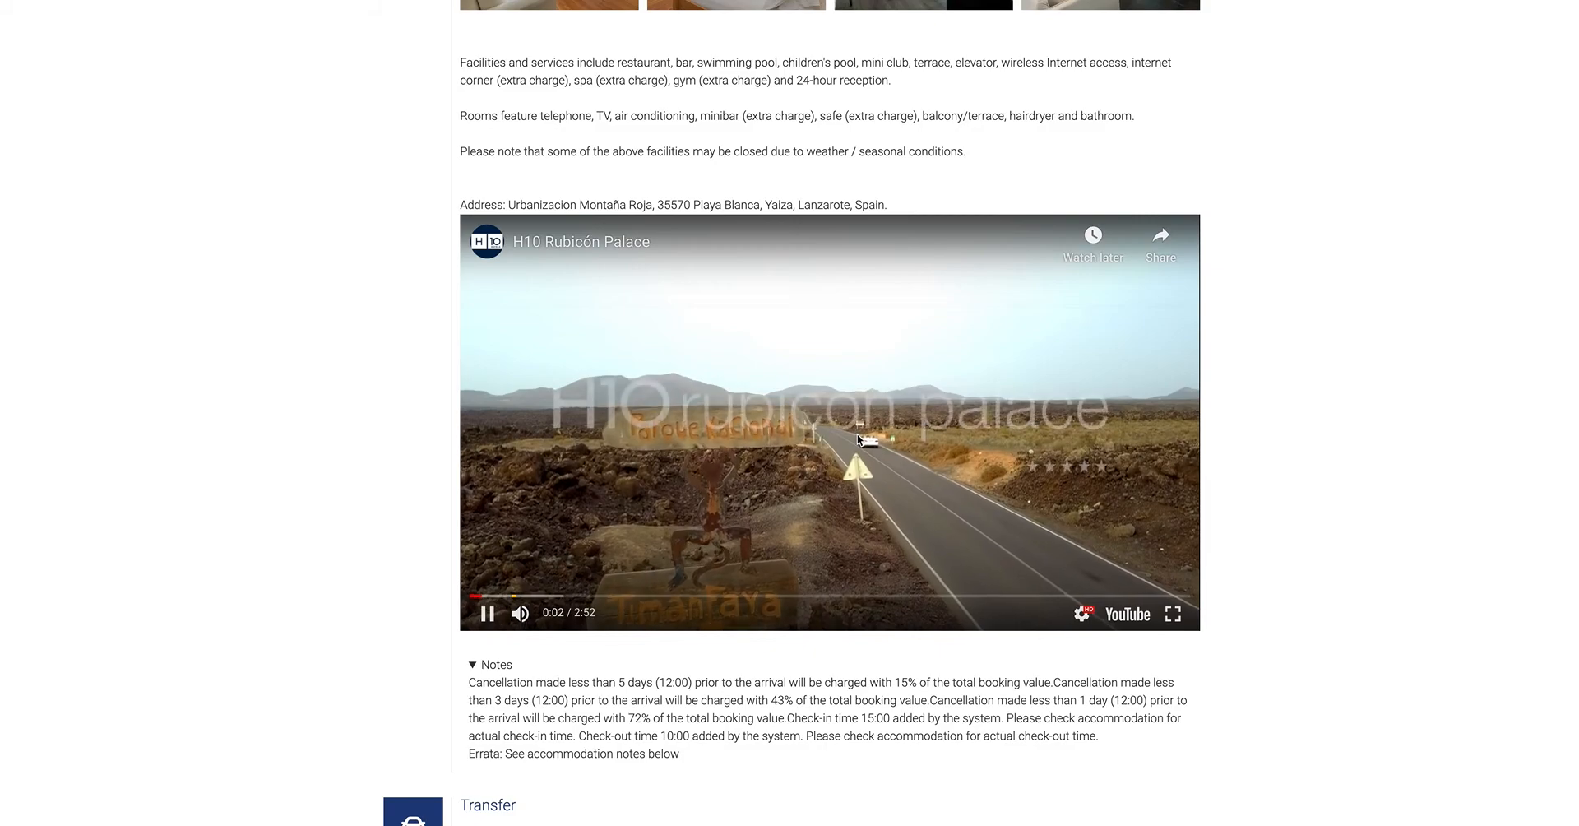
click(486, 614)
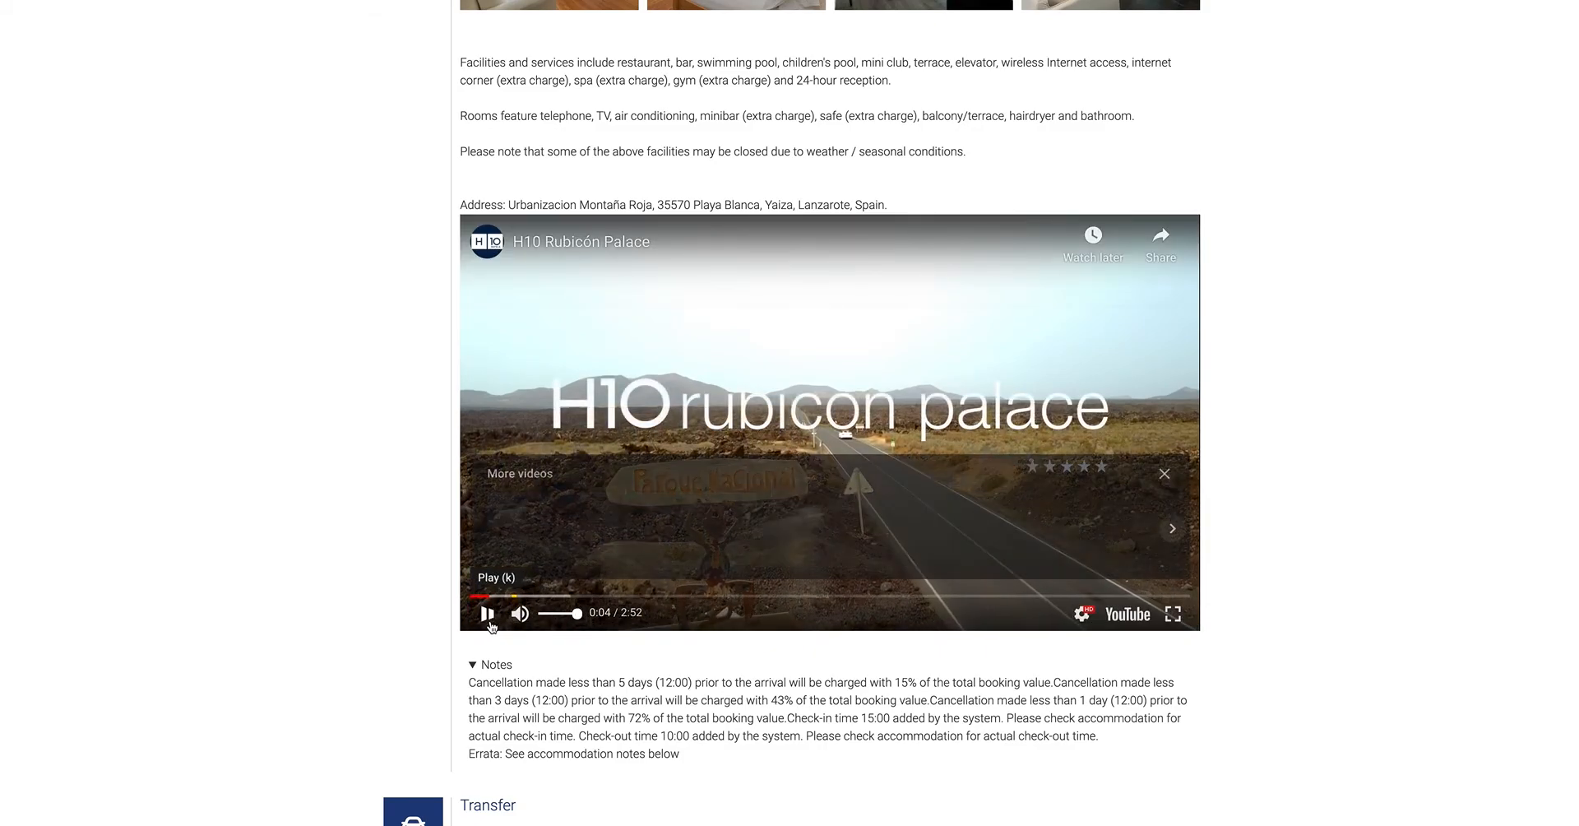
- Review the transfer details and expand the flight, accommodation and transfer notes under Errata
scroll(492, 627, down, 3)
scroll(492, 627, down, 1)
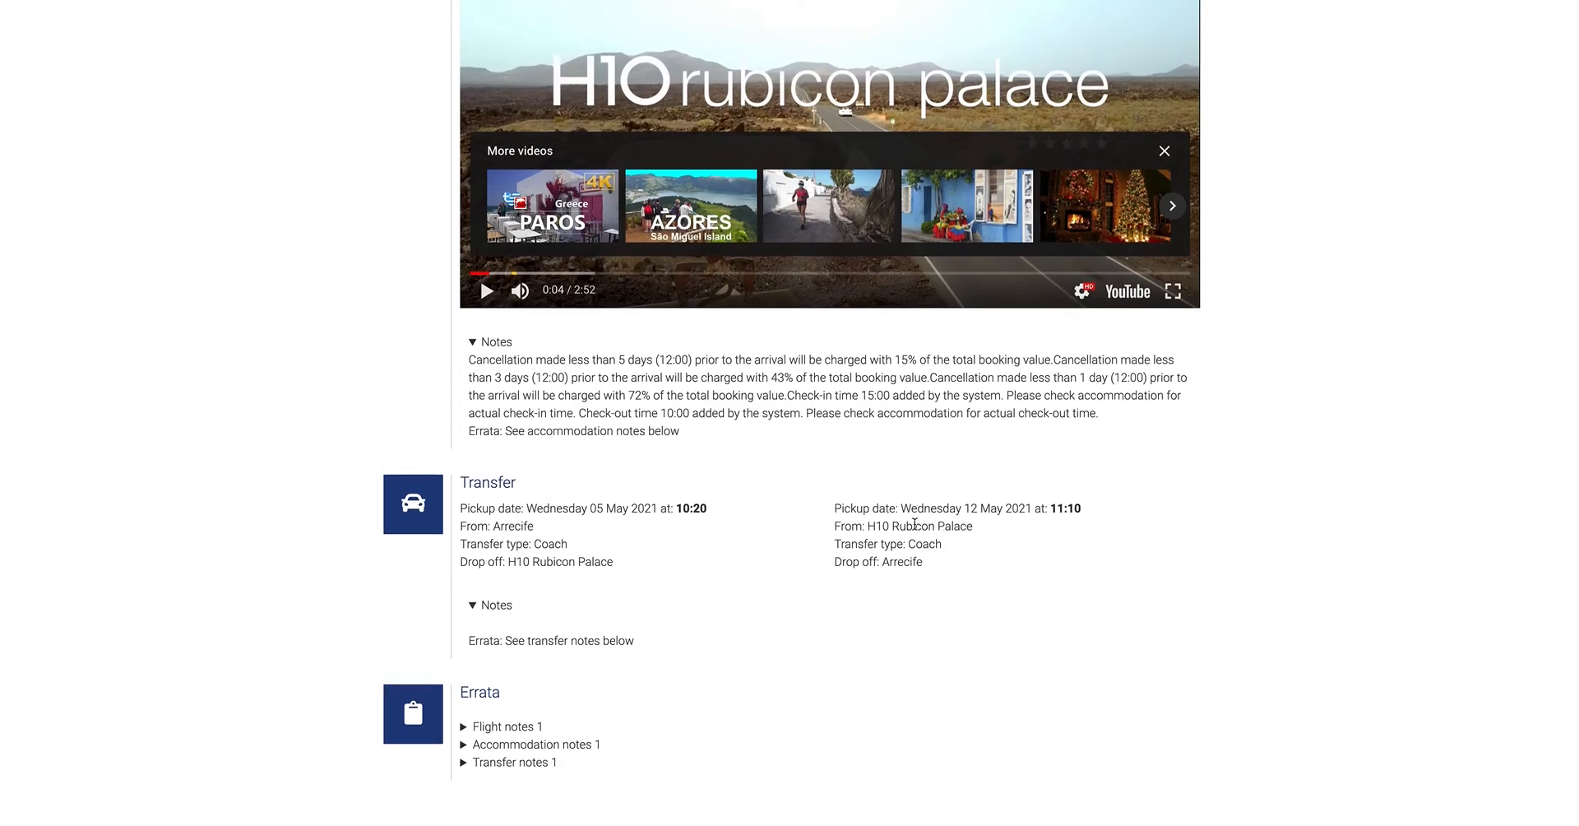
click(476, 728)
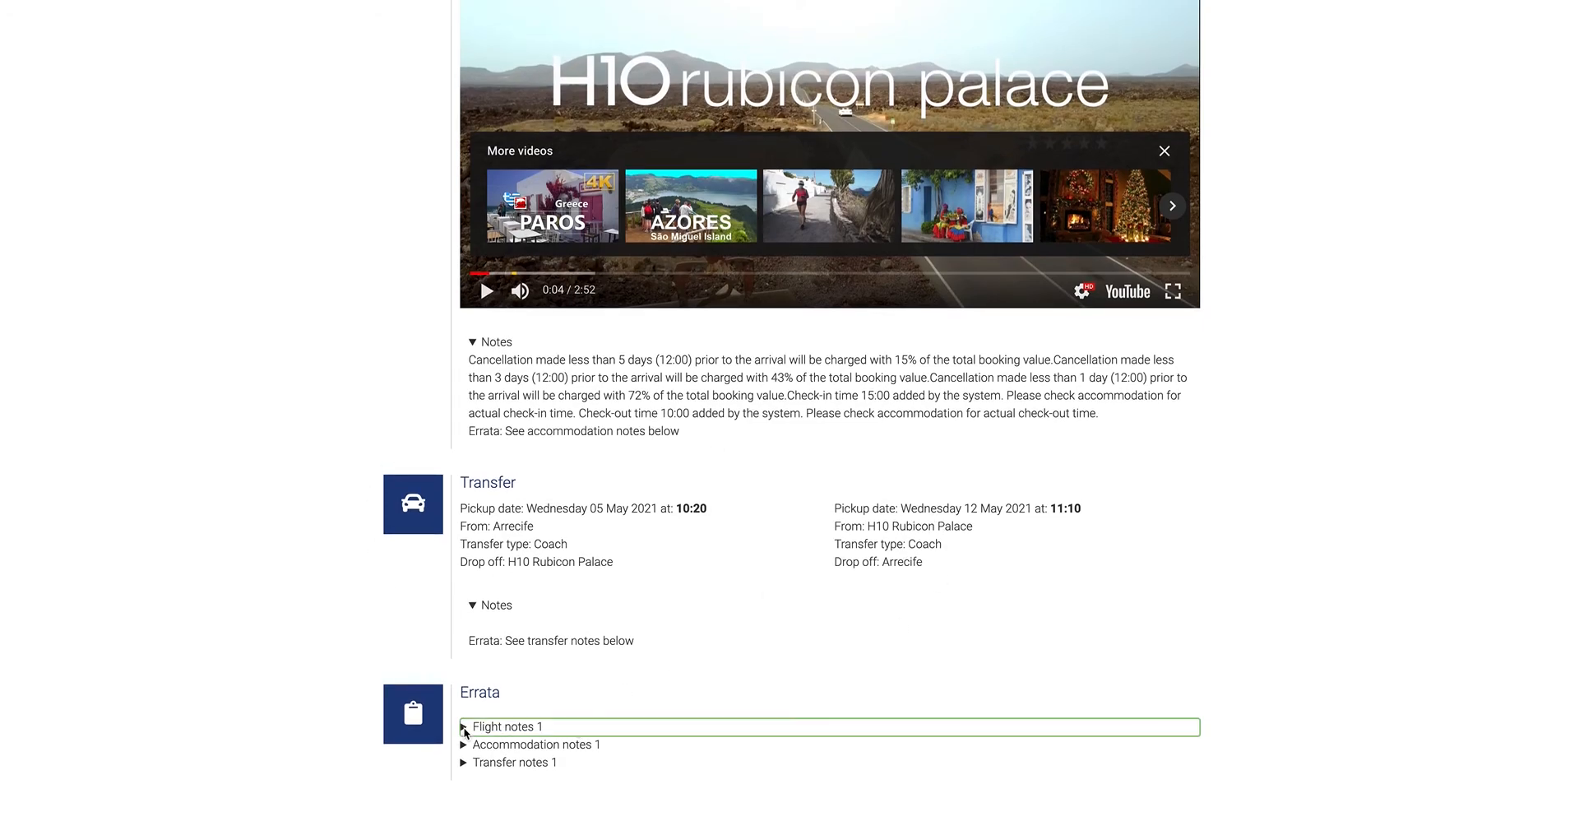
scroll(461, 741, down, 1)
click(464, 745)
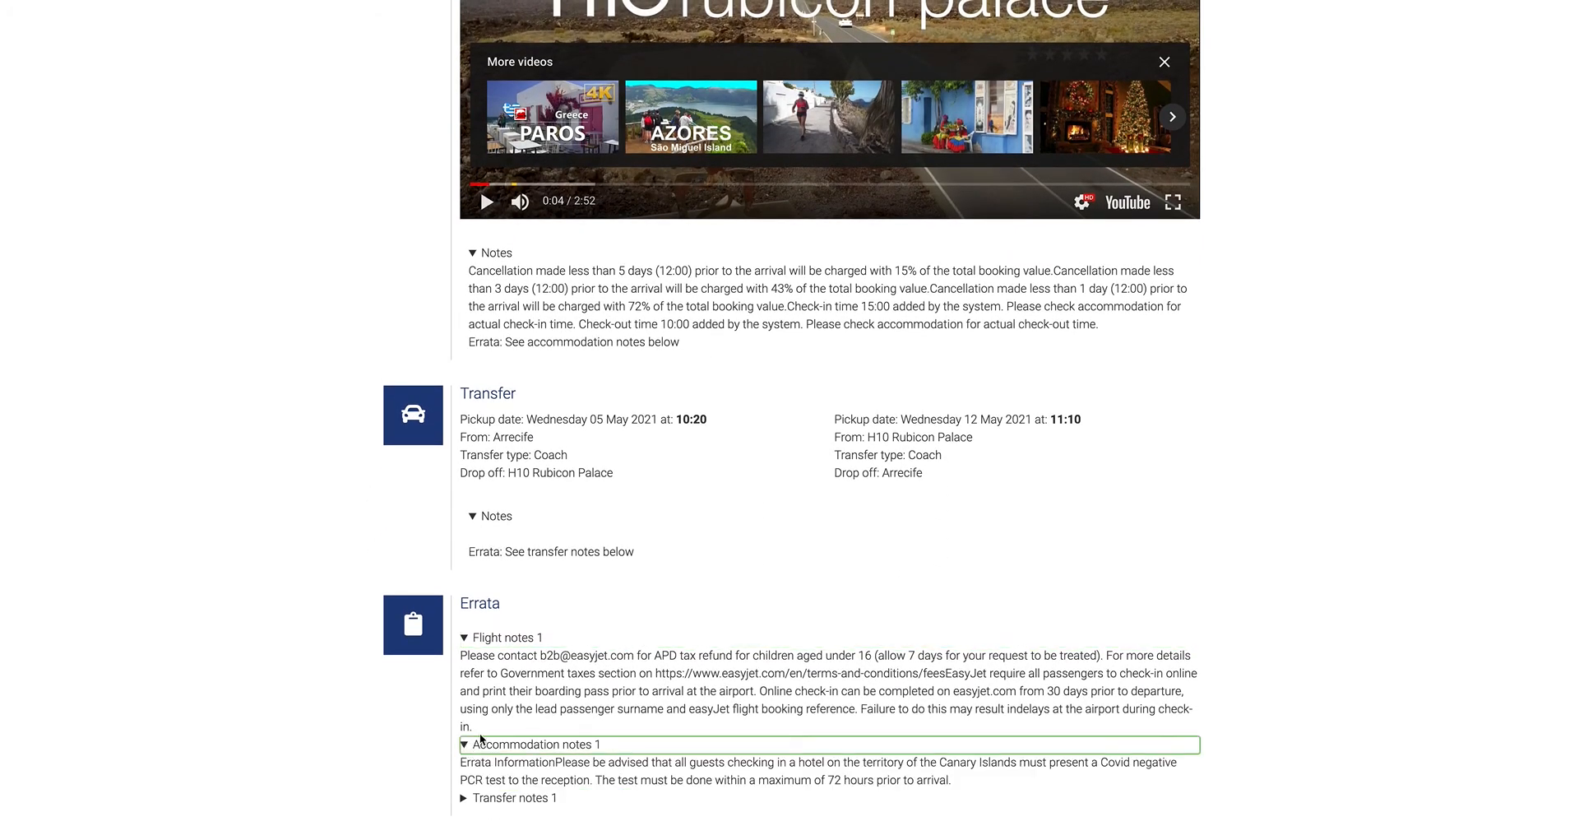
scroll(464, 752, down, 1)
click(464, 765)
scroll(493, 741, down, 1)
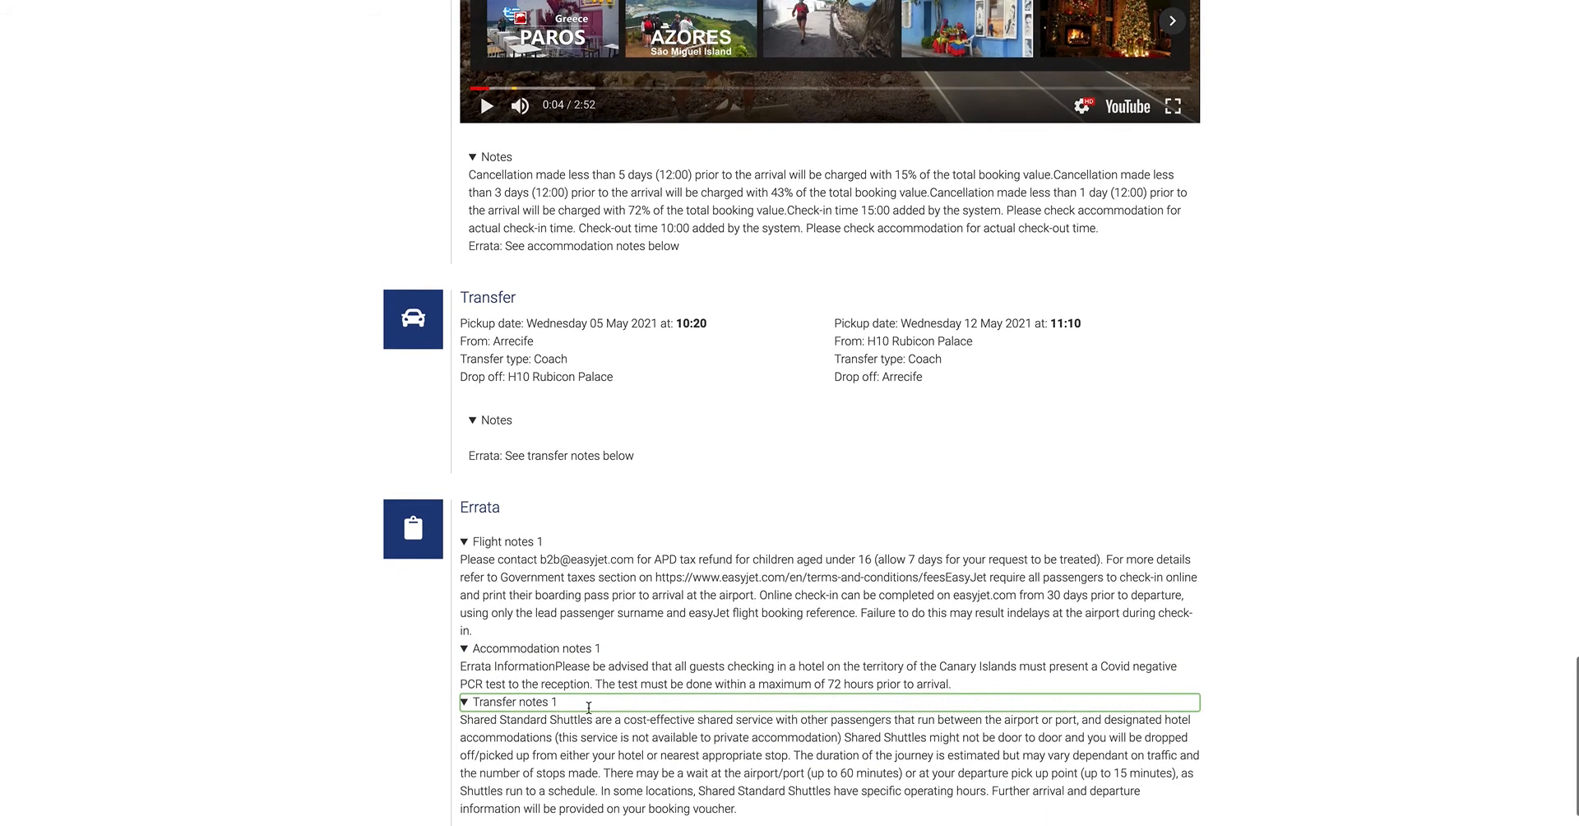
- Open the form for sharing the quote with the customer, copy the quote link and close the form
scroll(1019, 450, up, 20)
scroll(1015, 447, down, 1)
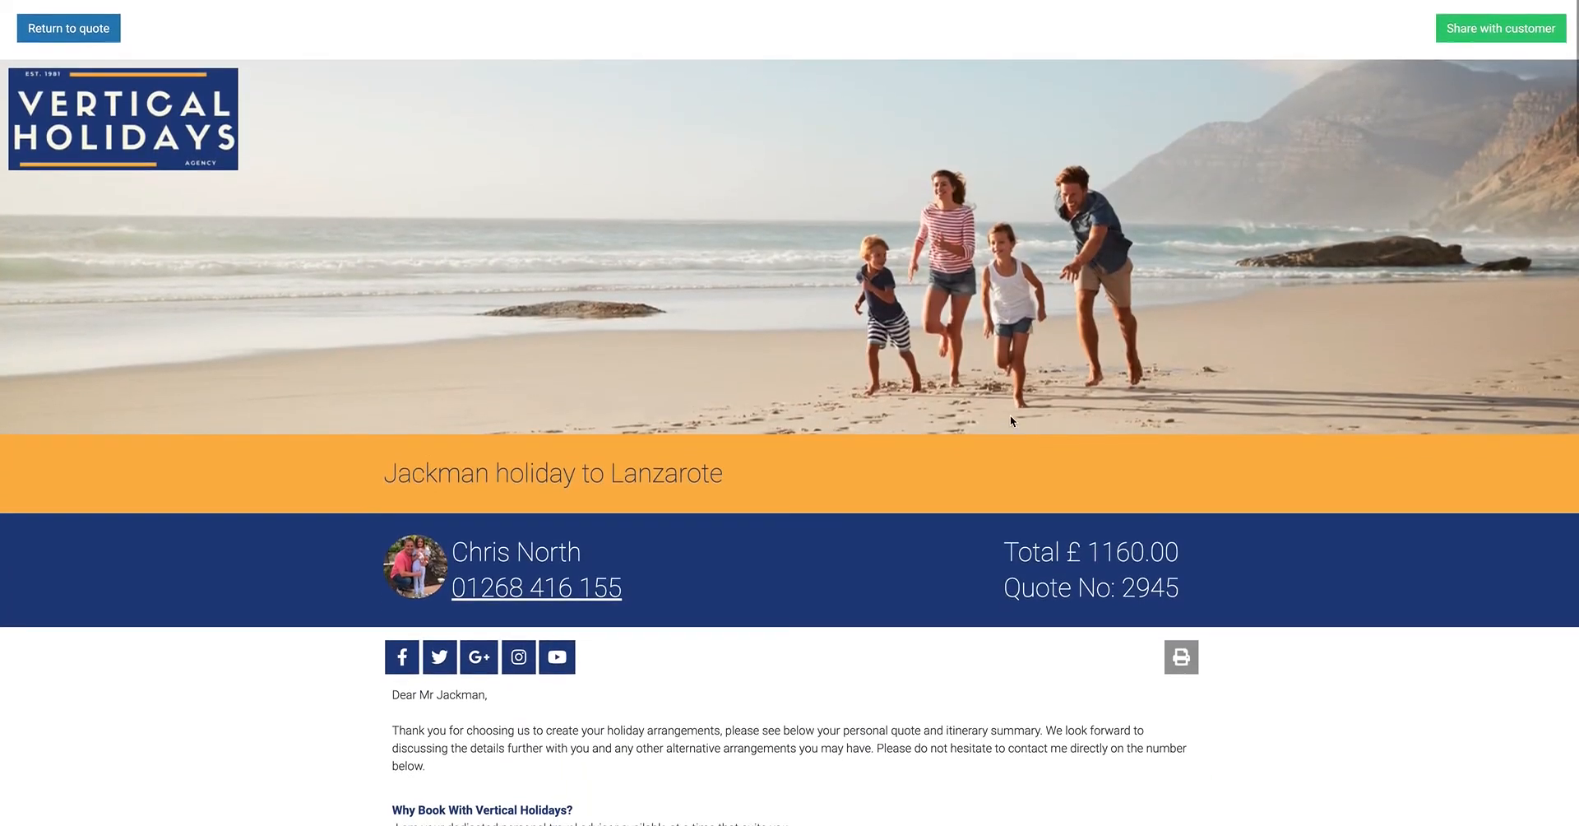
click(1483, 28)
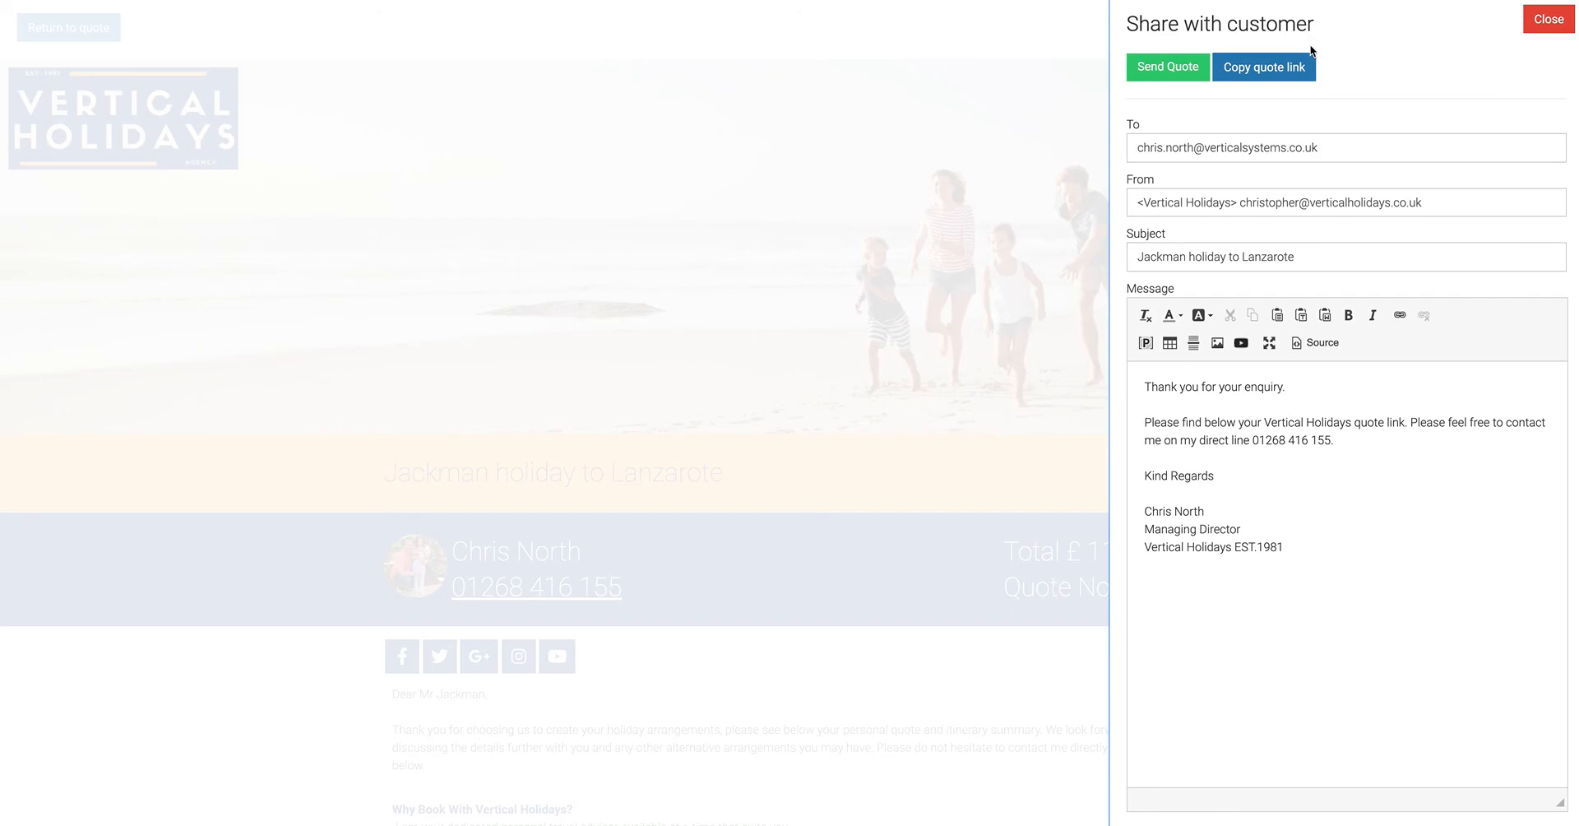
click(1290, 67)
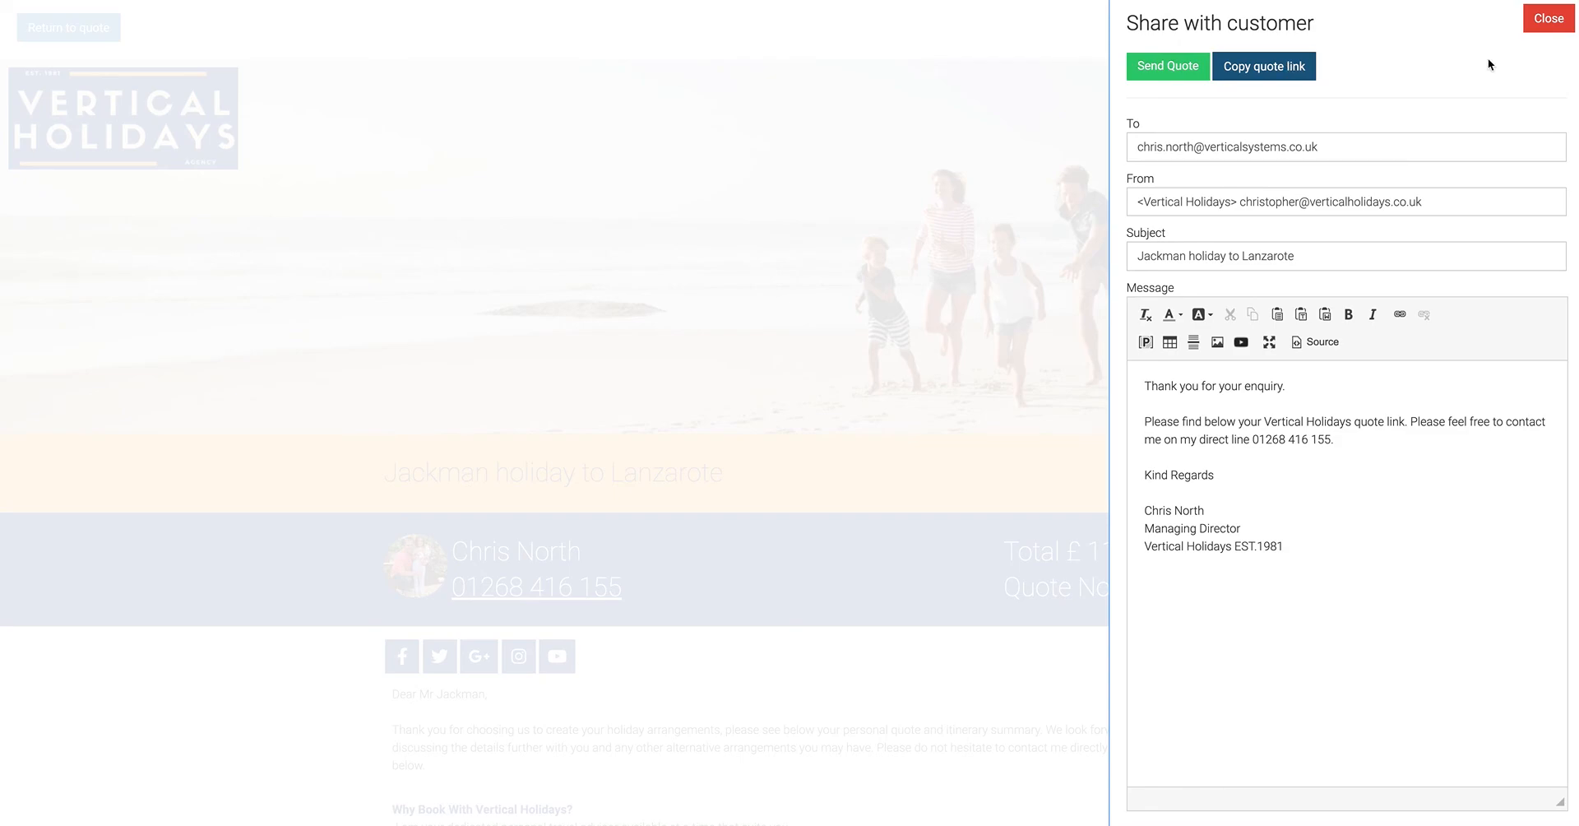
click(1541, 12)
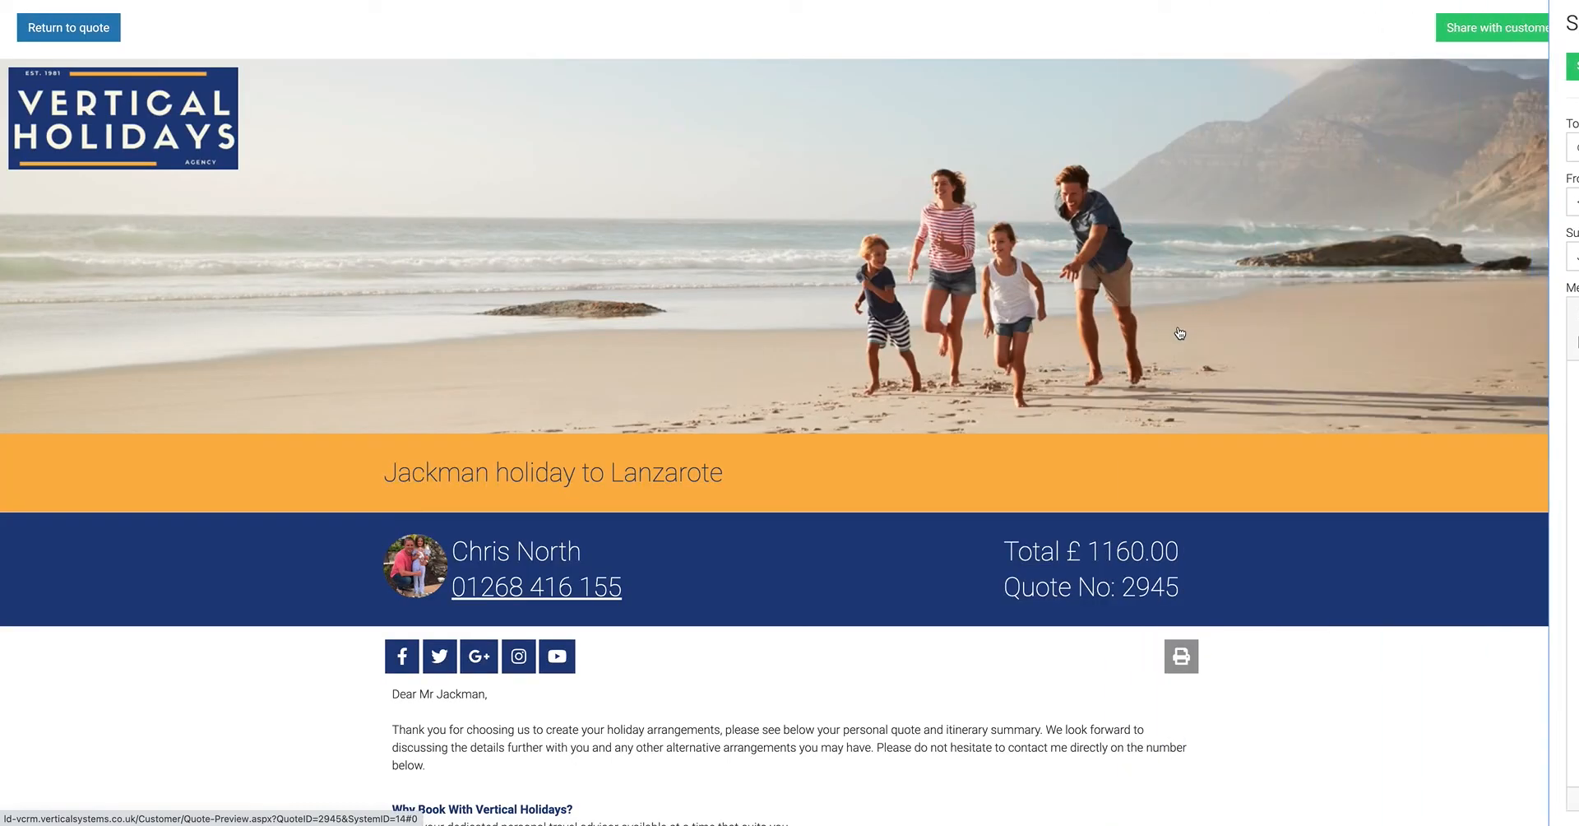